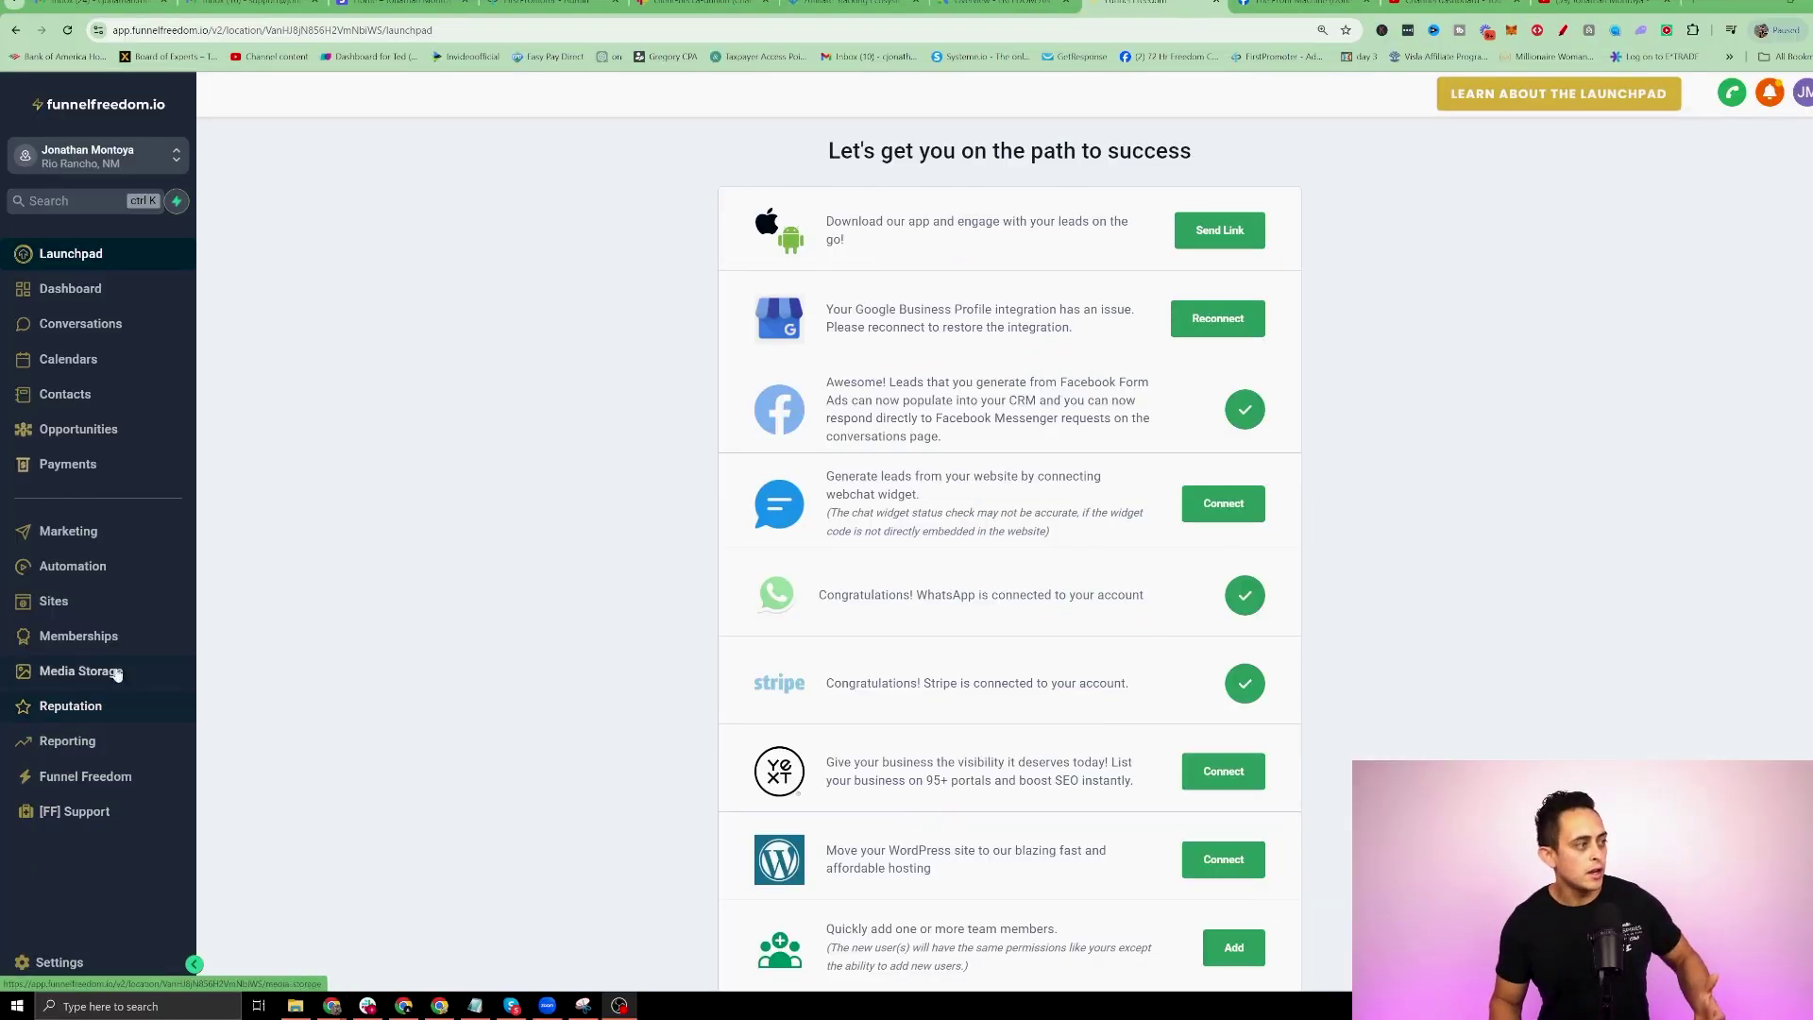
Create a new chat widget of the Live chat type in the Sites area.
click(50, 620)
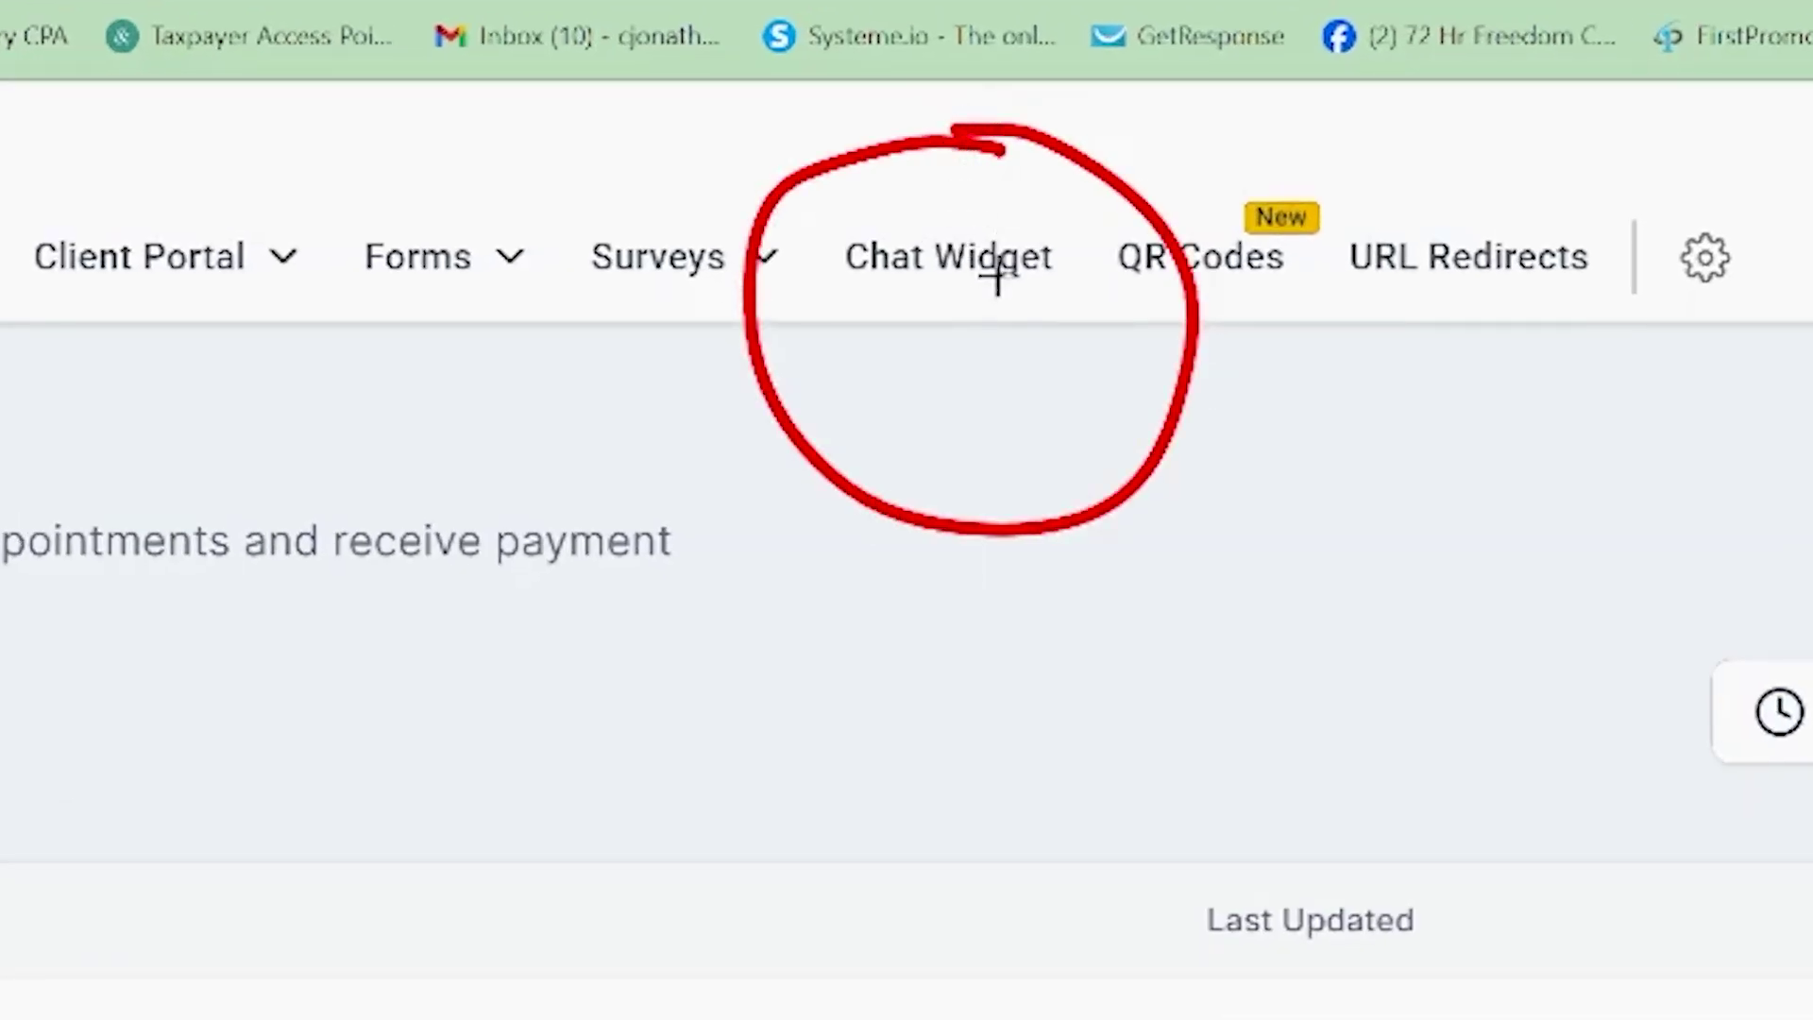
click(1001, 283)
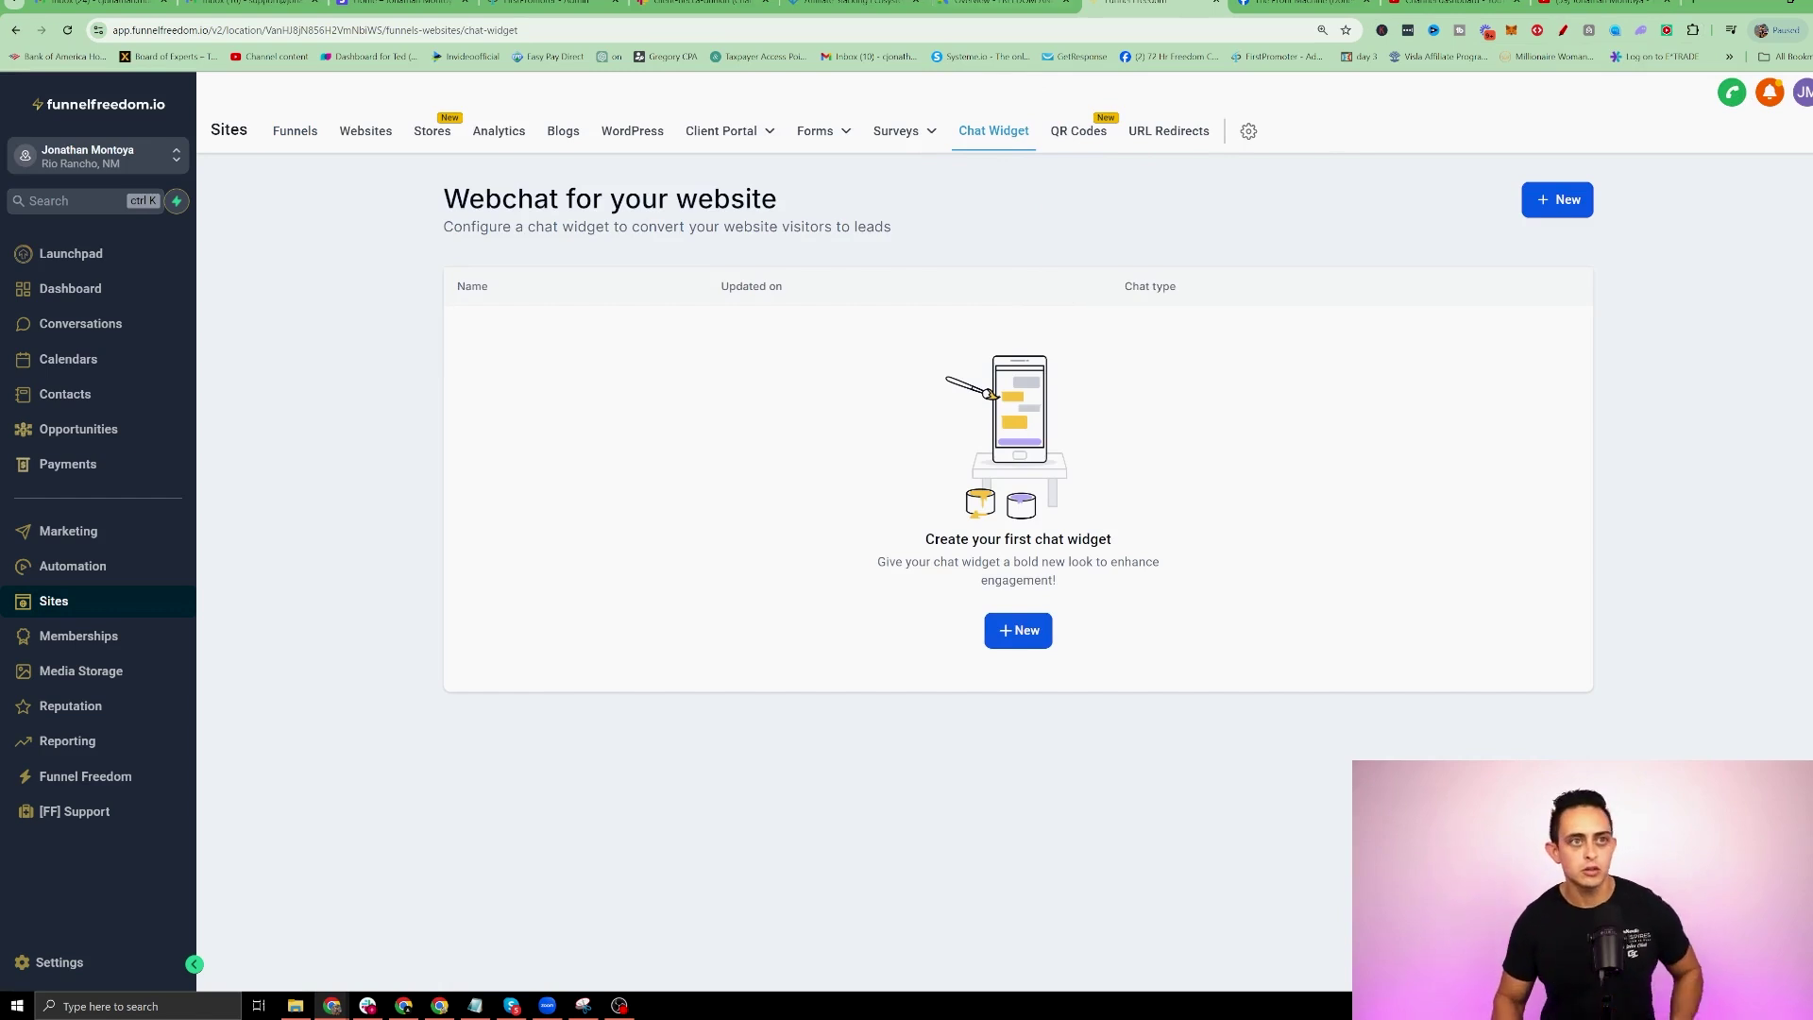
click(1586, 202)
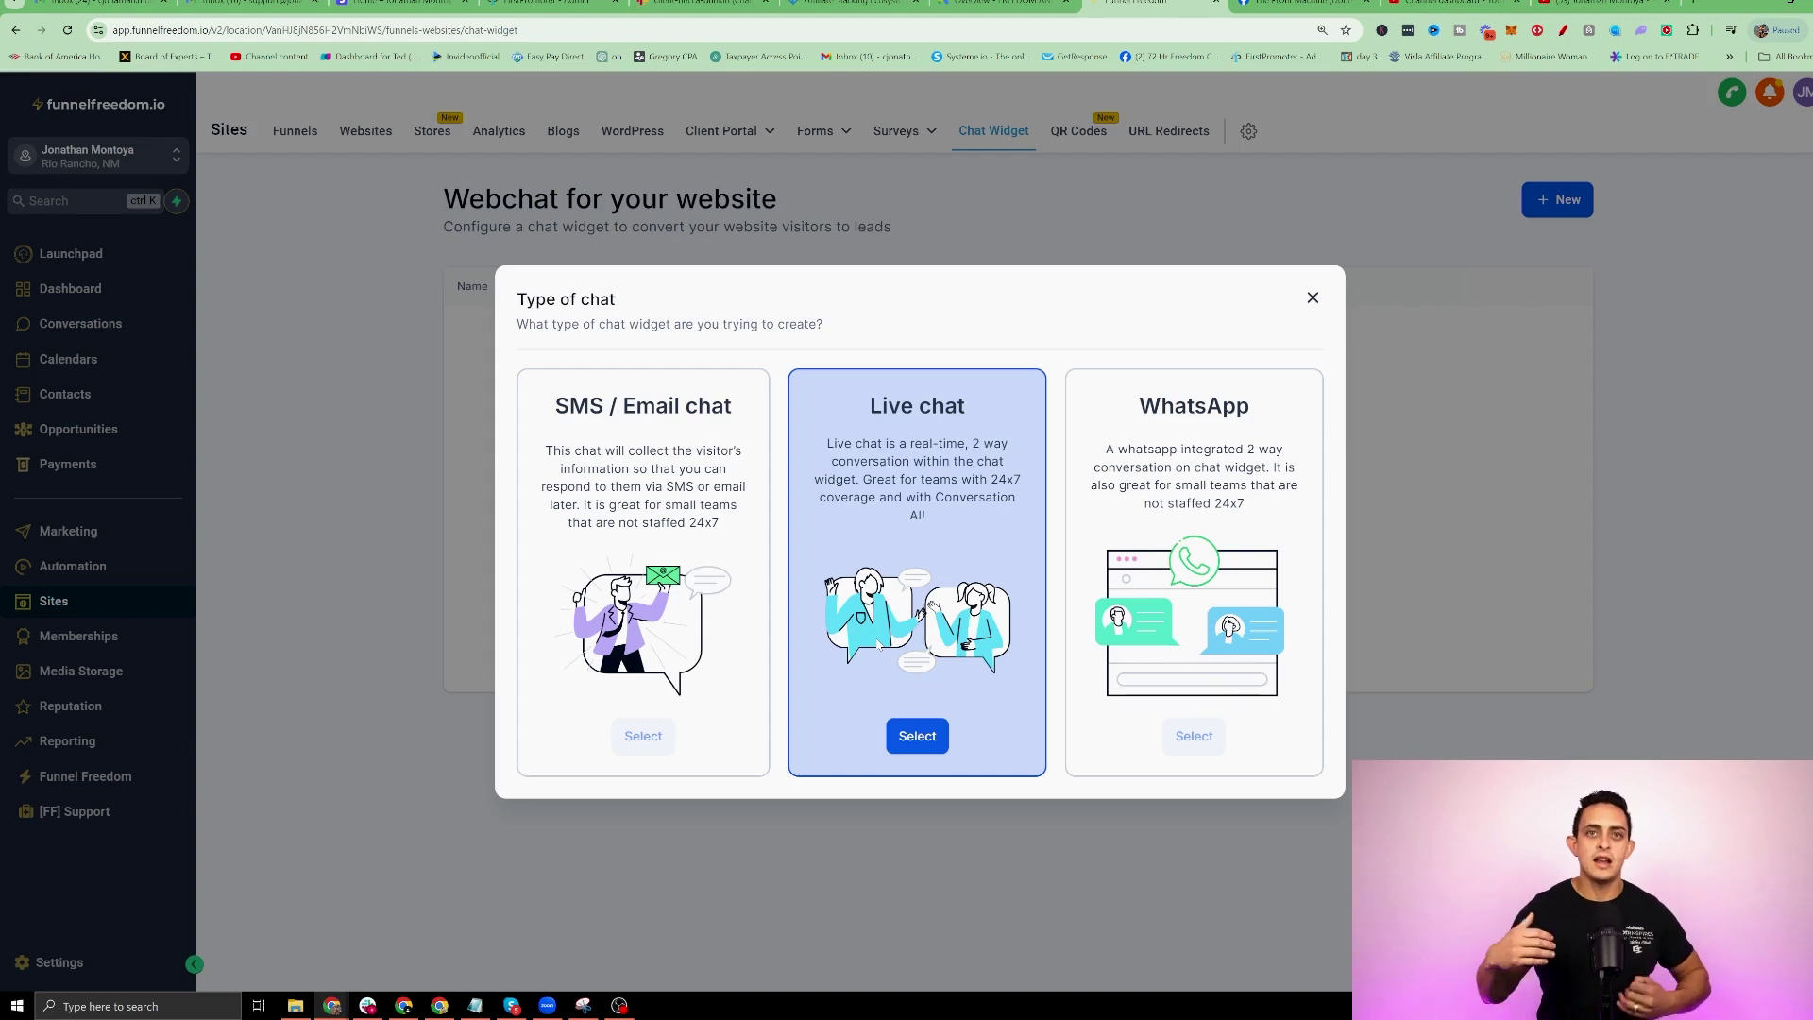
click(902, 746)
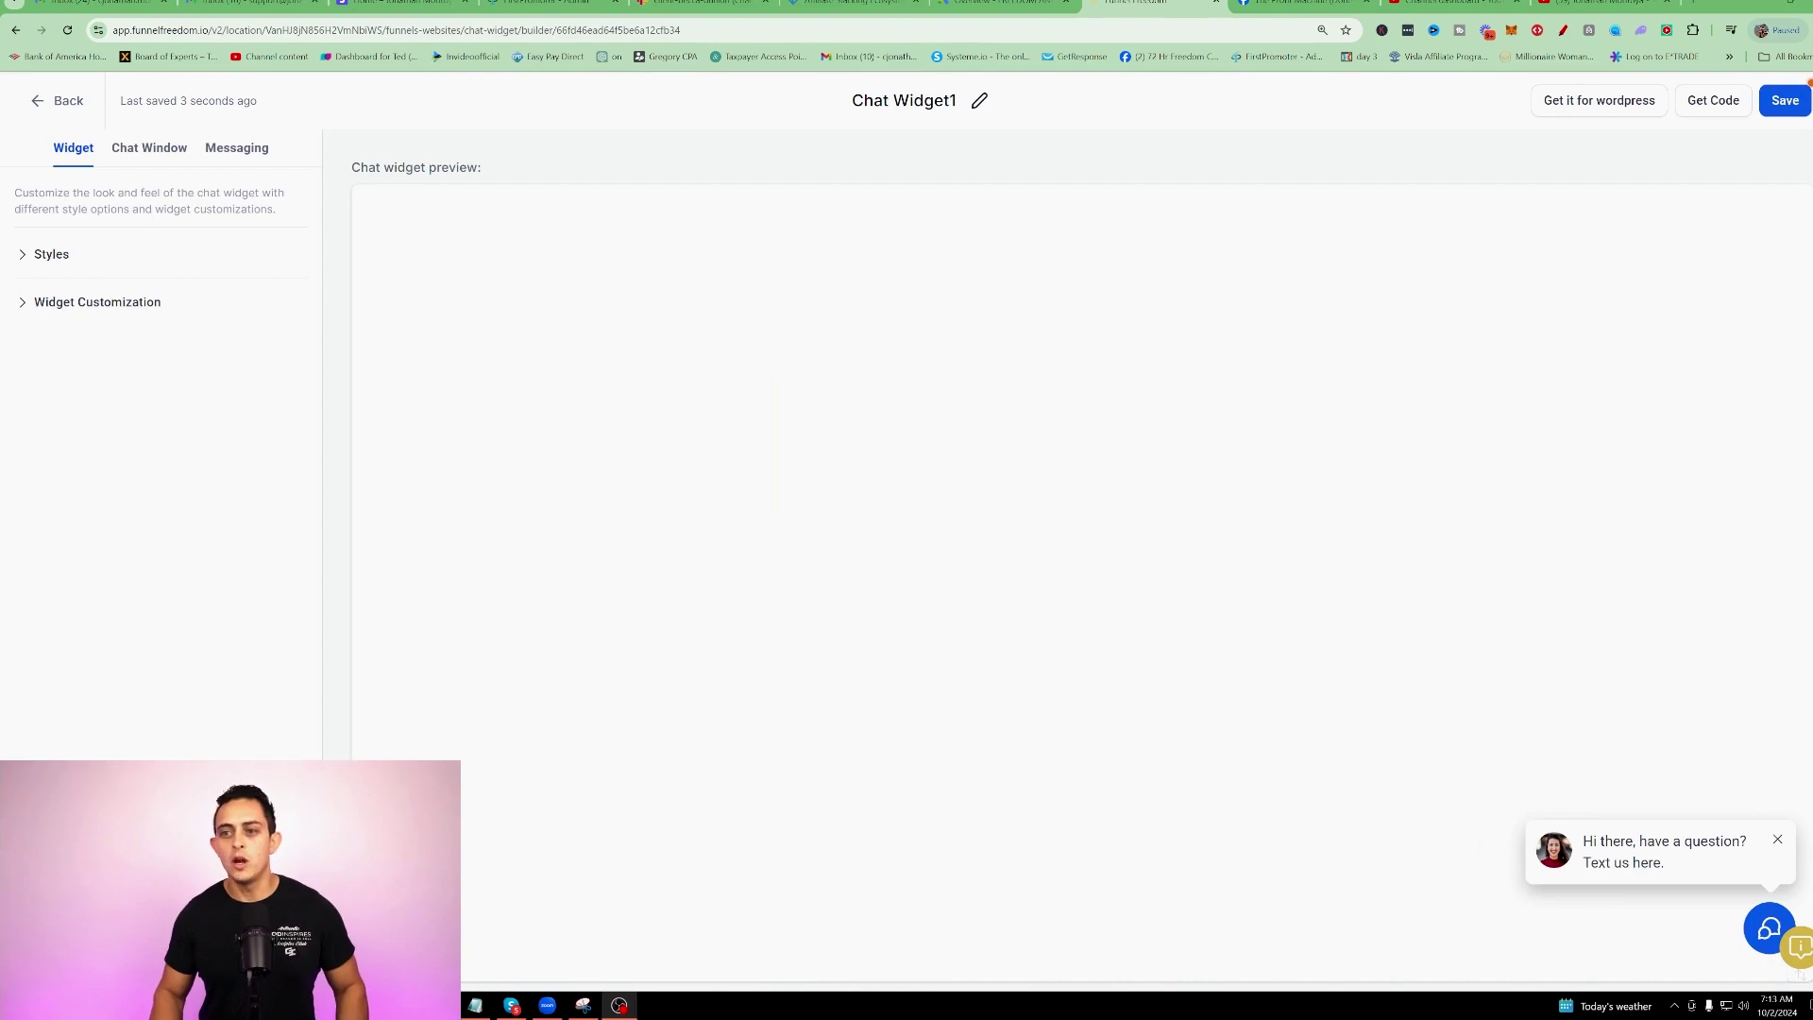
Rename the chat widget as "Support For 72 Hour Challenge" and dismiss the notification.
key(ctrl+plus)
text(Sup)
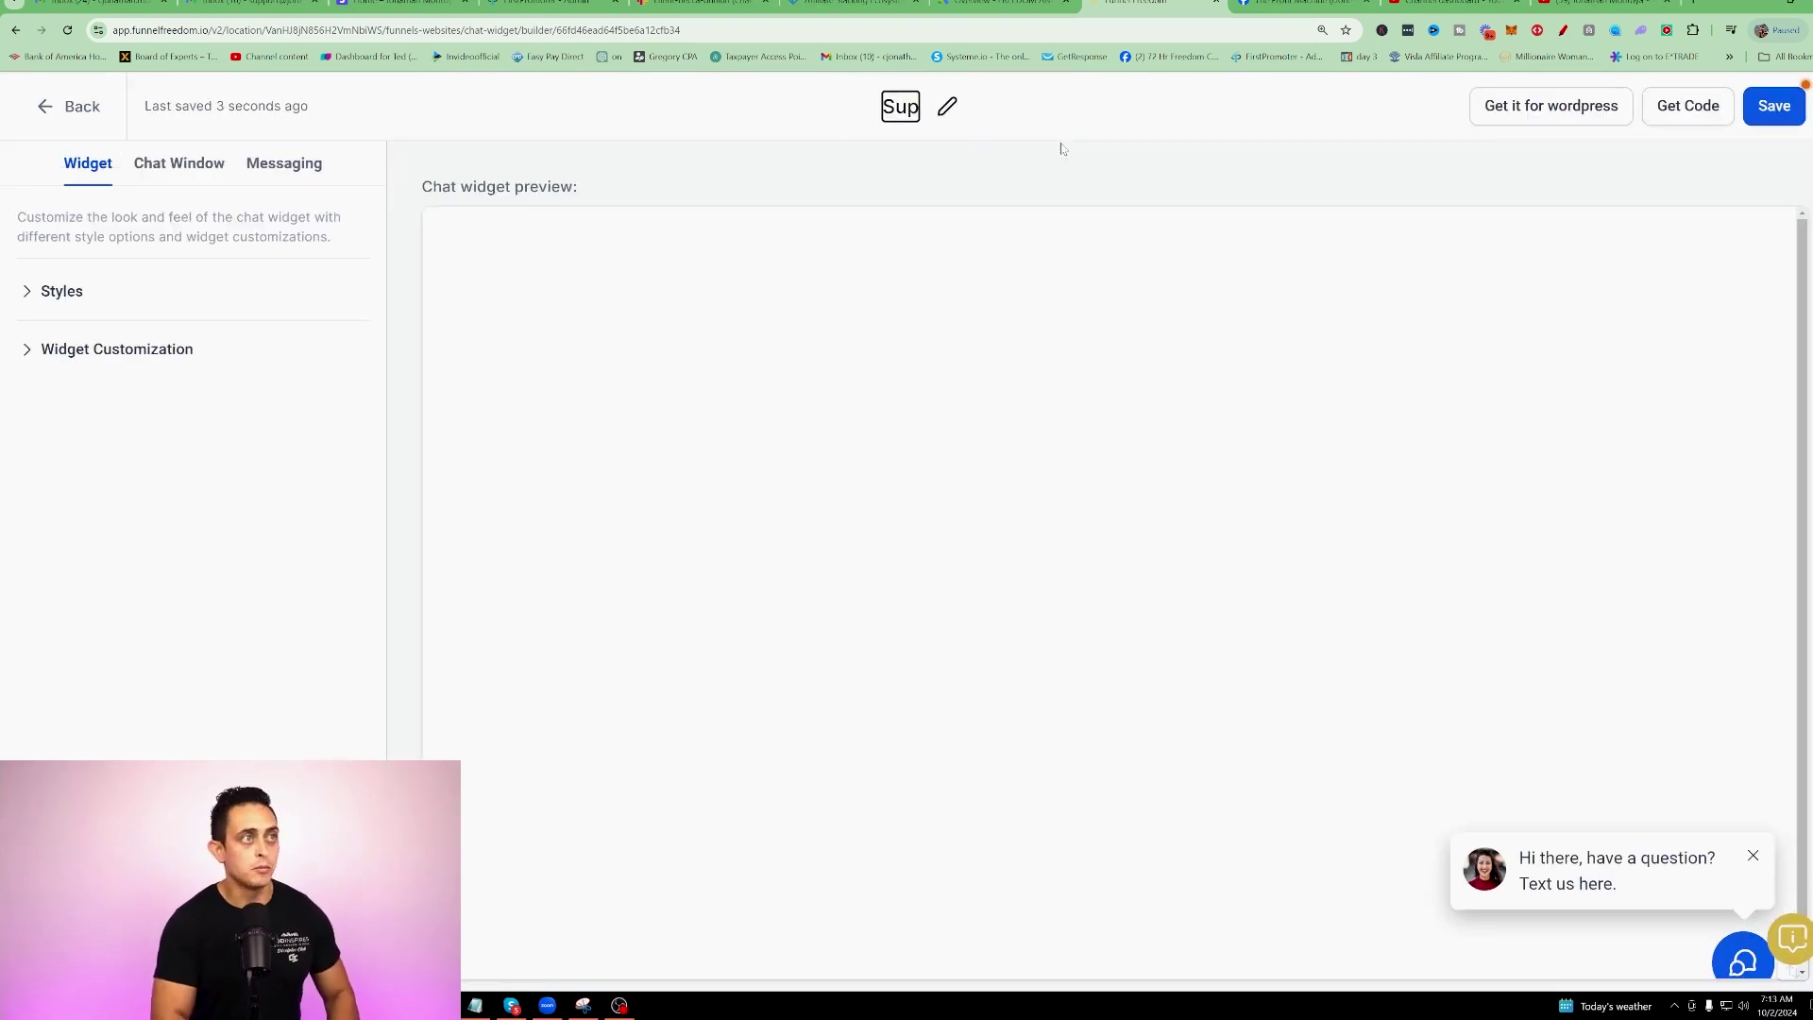
text(port For 72 Hour Challenge)
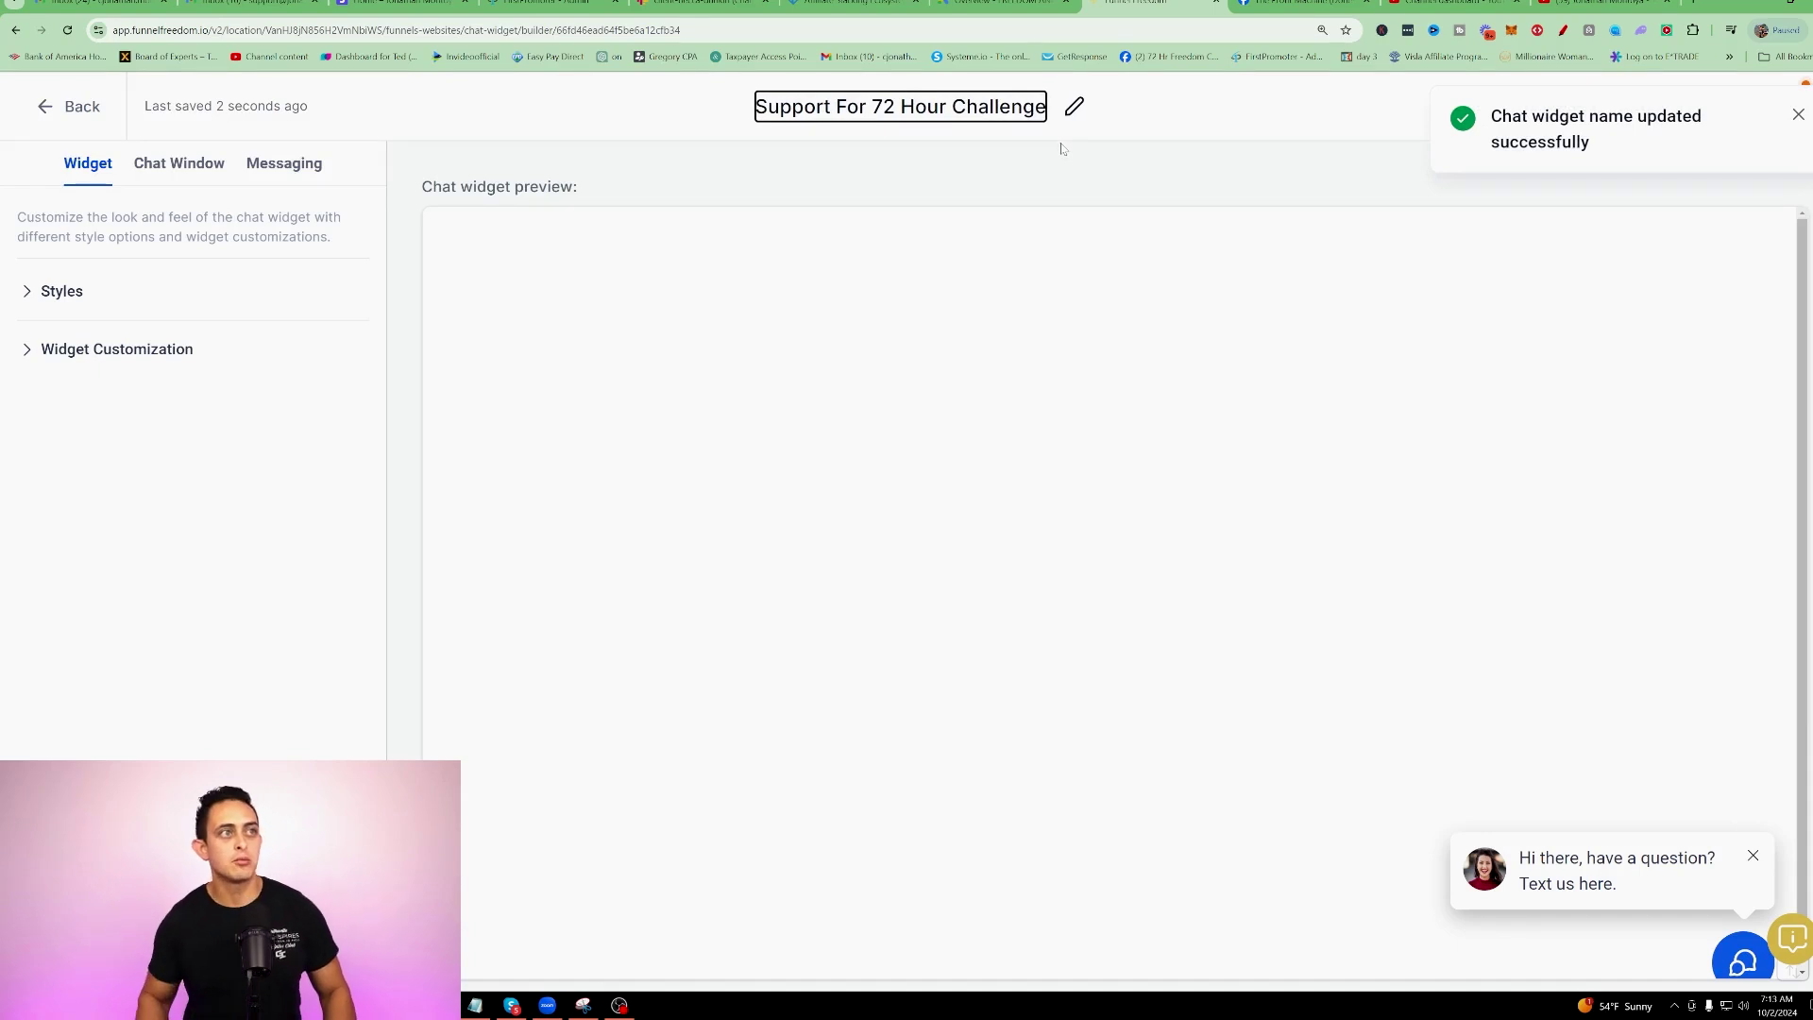
click(723, 126)
click(1798, 114)
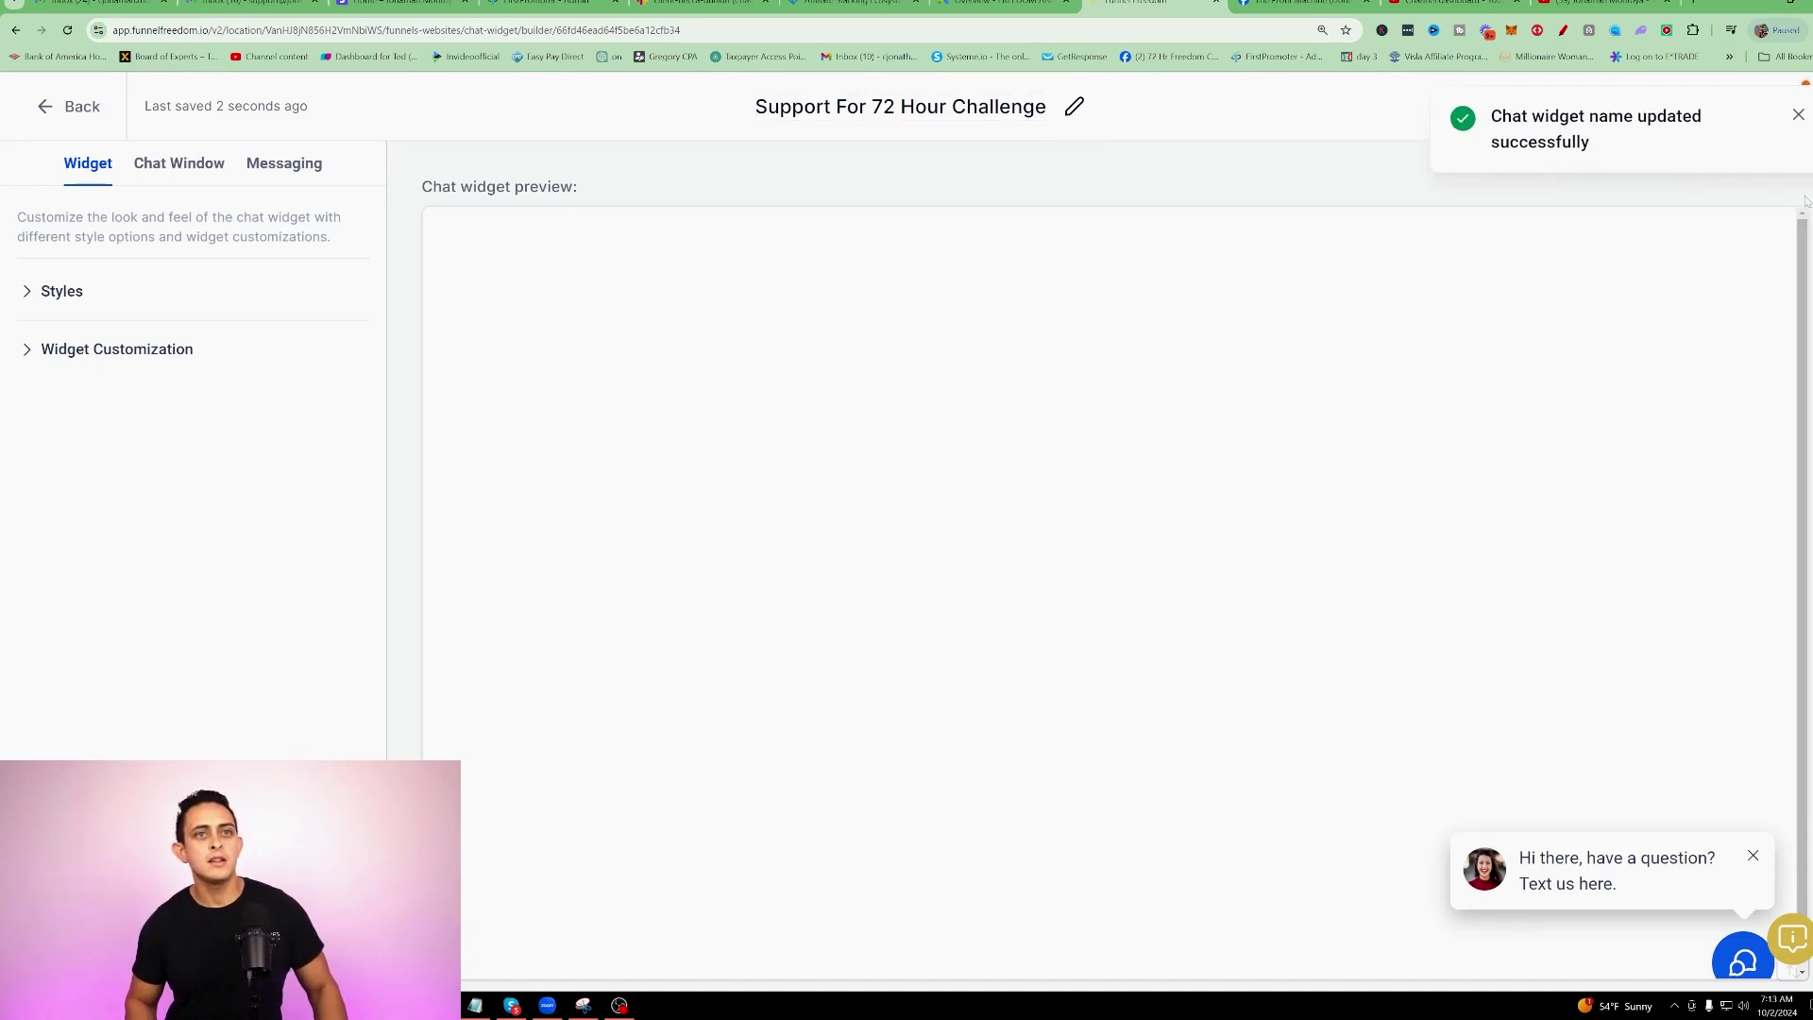
click(1798, 114)
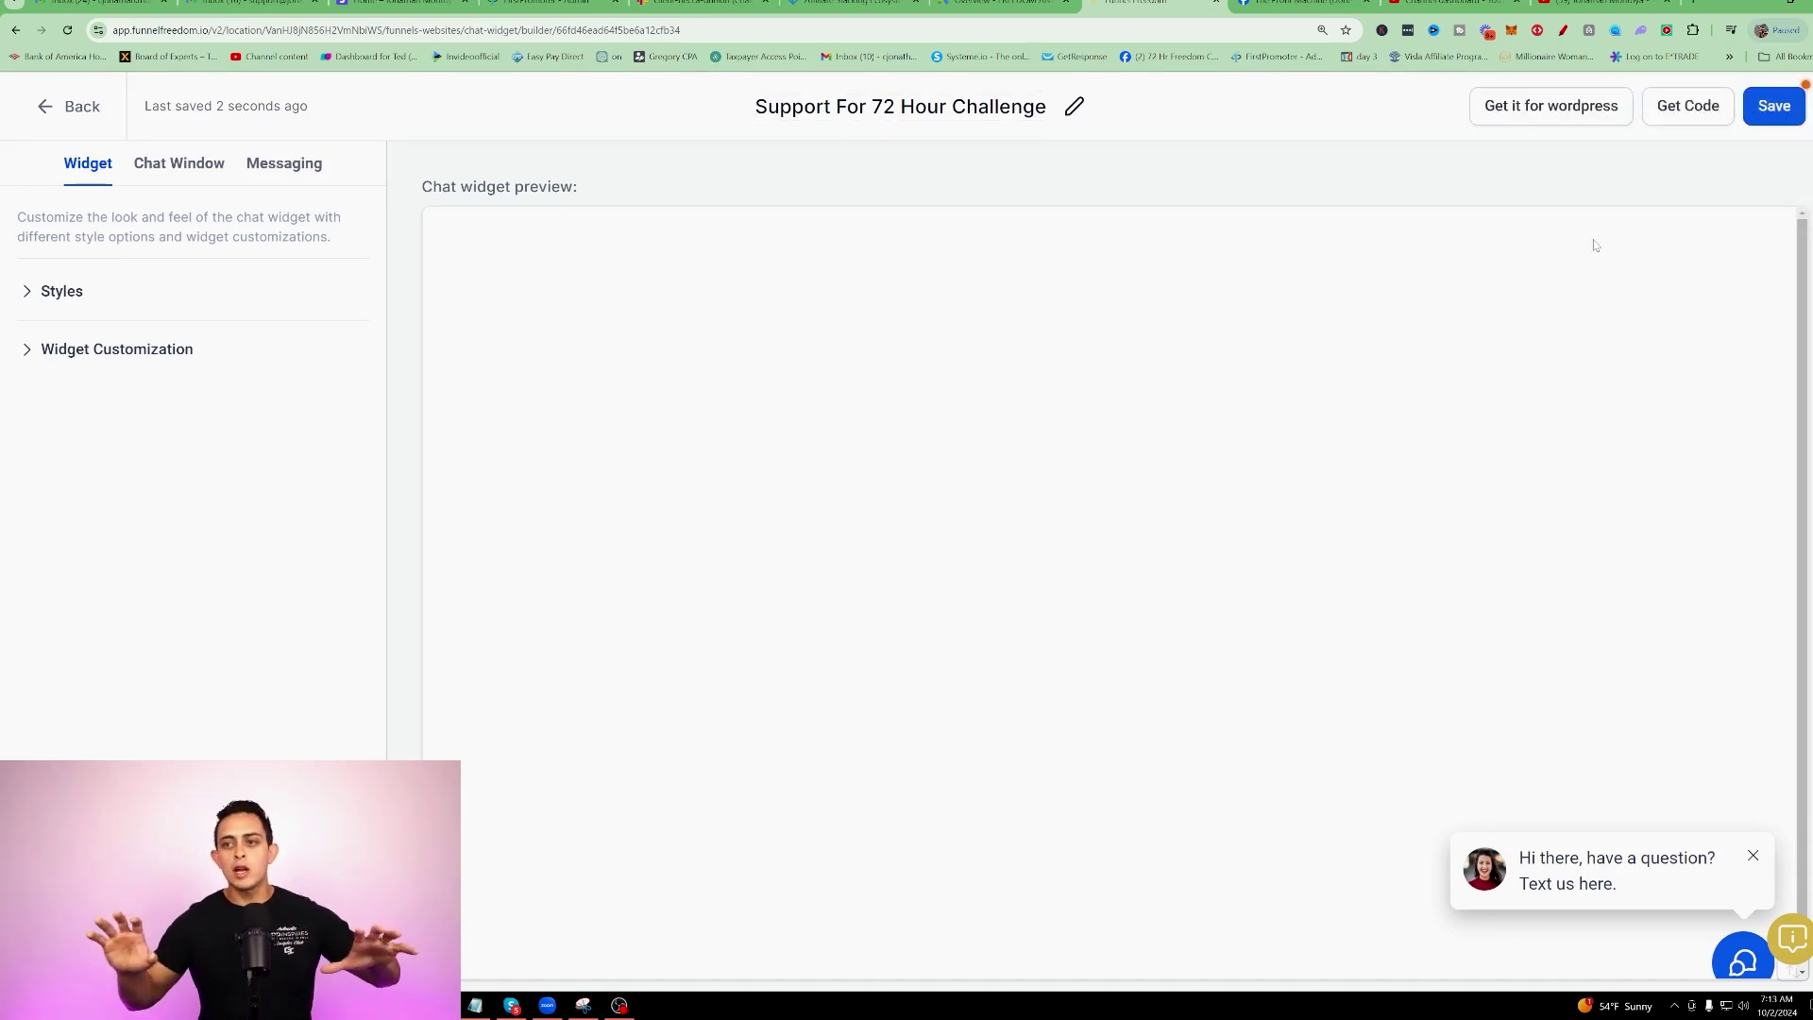
click(1563, 30)
mouse_move(1524, 425)
mouse_down()
mouse_move(1553, 143)
mouse_move(1577, 195)
mouse_up()
drag(1711, 311, 1632, 520)
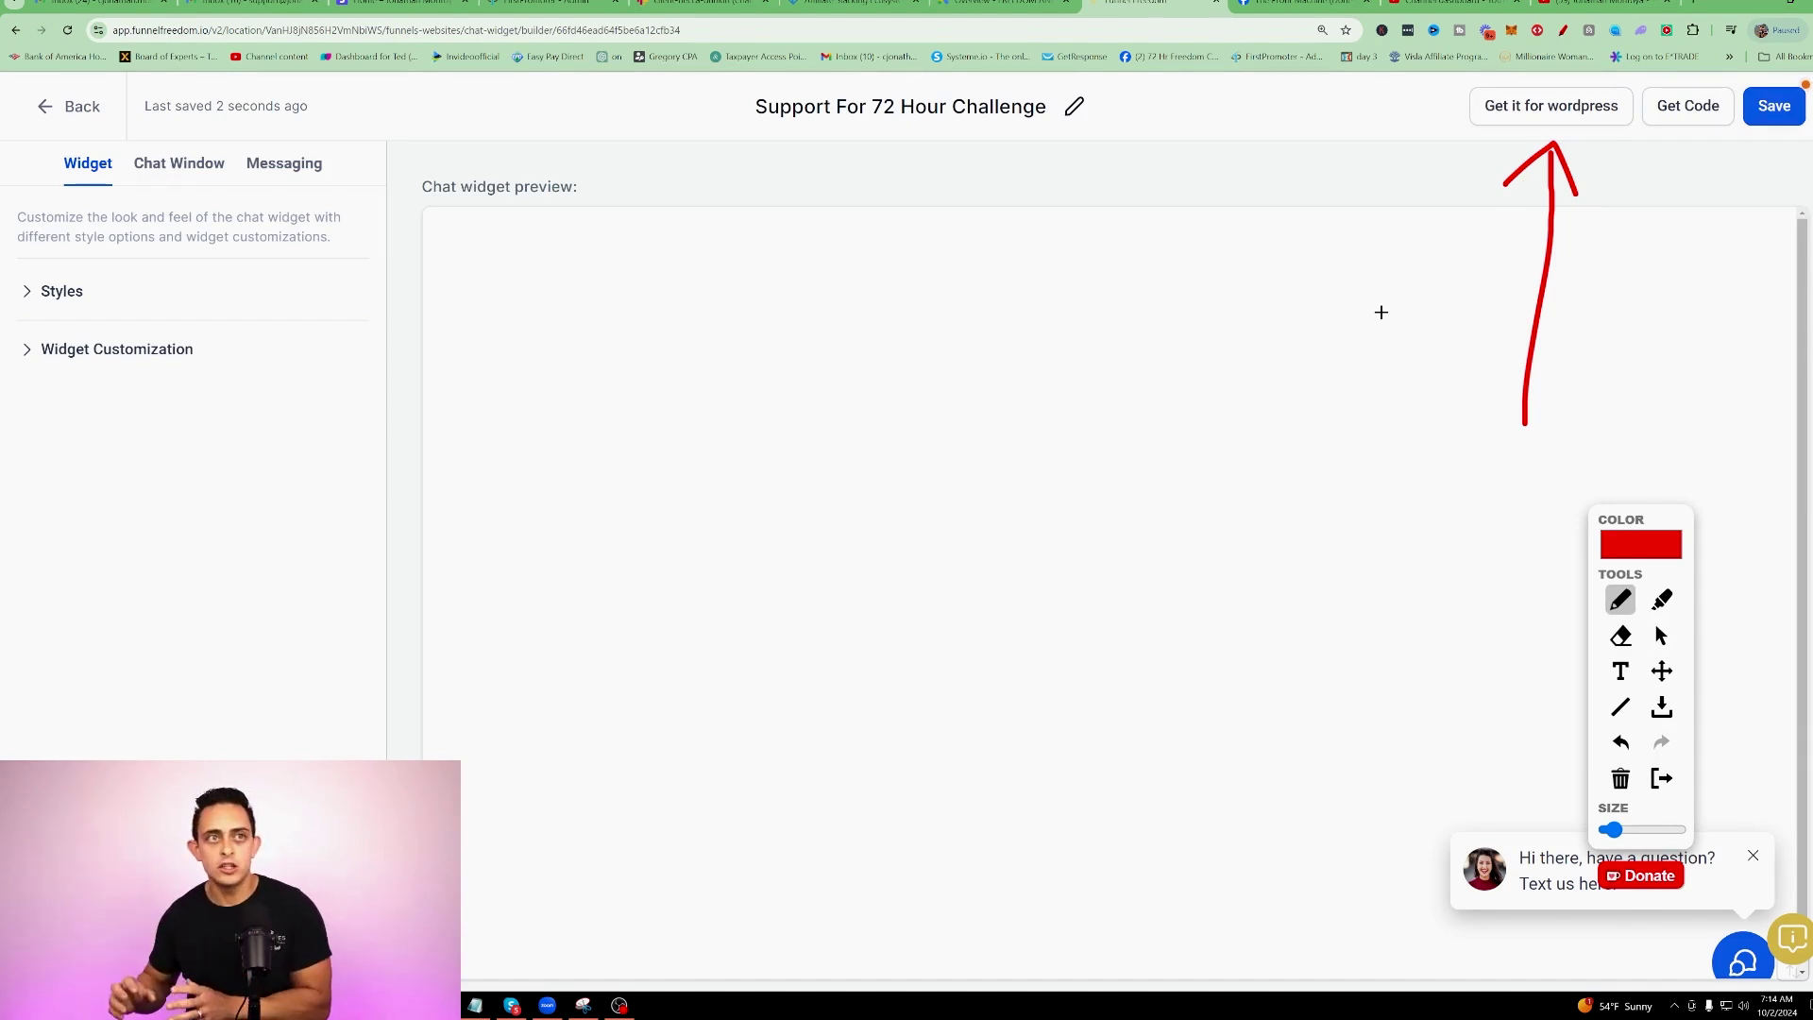
mouse_move(1318, 257)
mouse_down()
mouse_move(1468, 131)
mouse_move(1467, 149)
mouse_up()
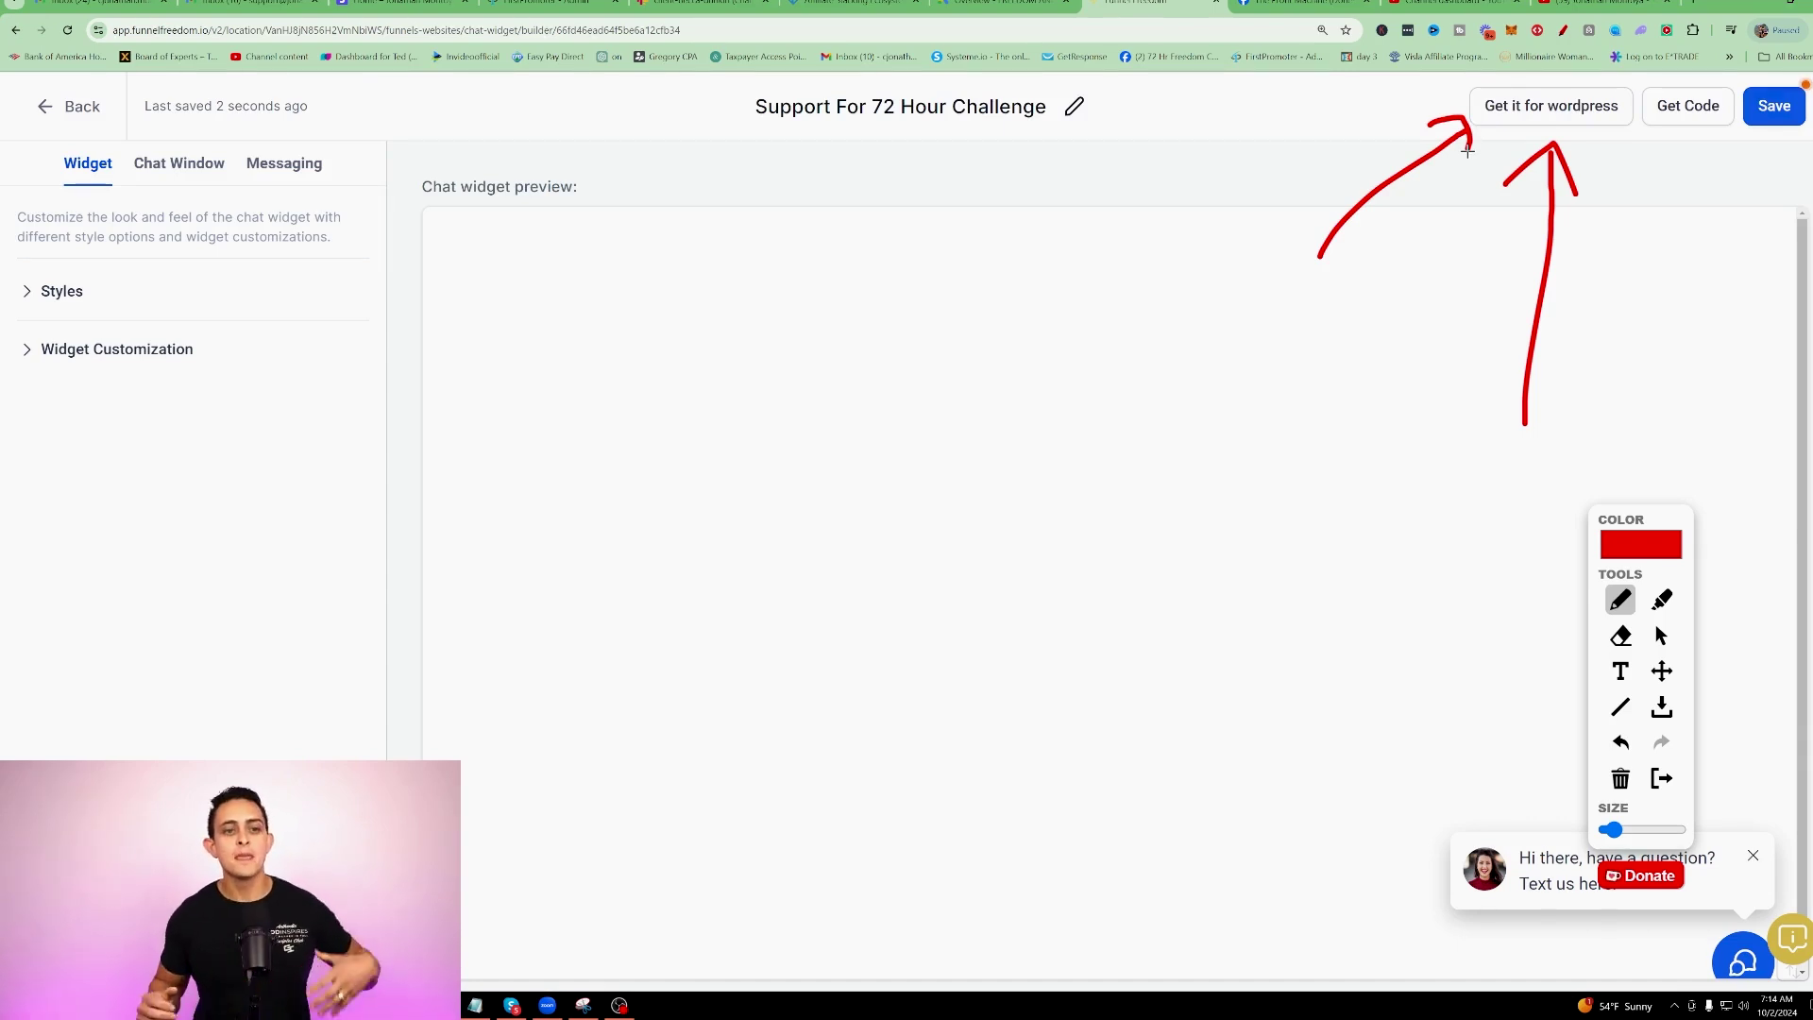
mouse_move(1679, 330)
mouse_down()
mouse_move(1700, 134)
mouse_move(1721, 163)
mouse_up()
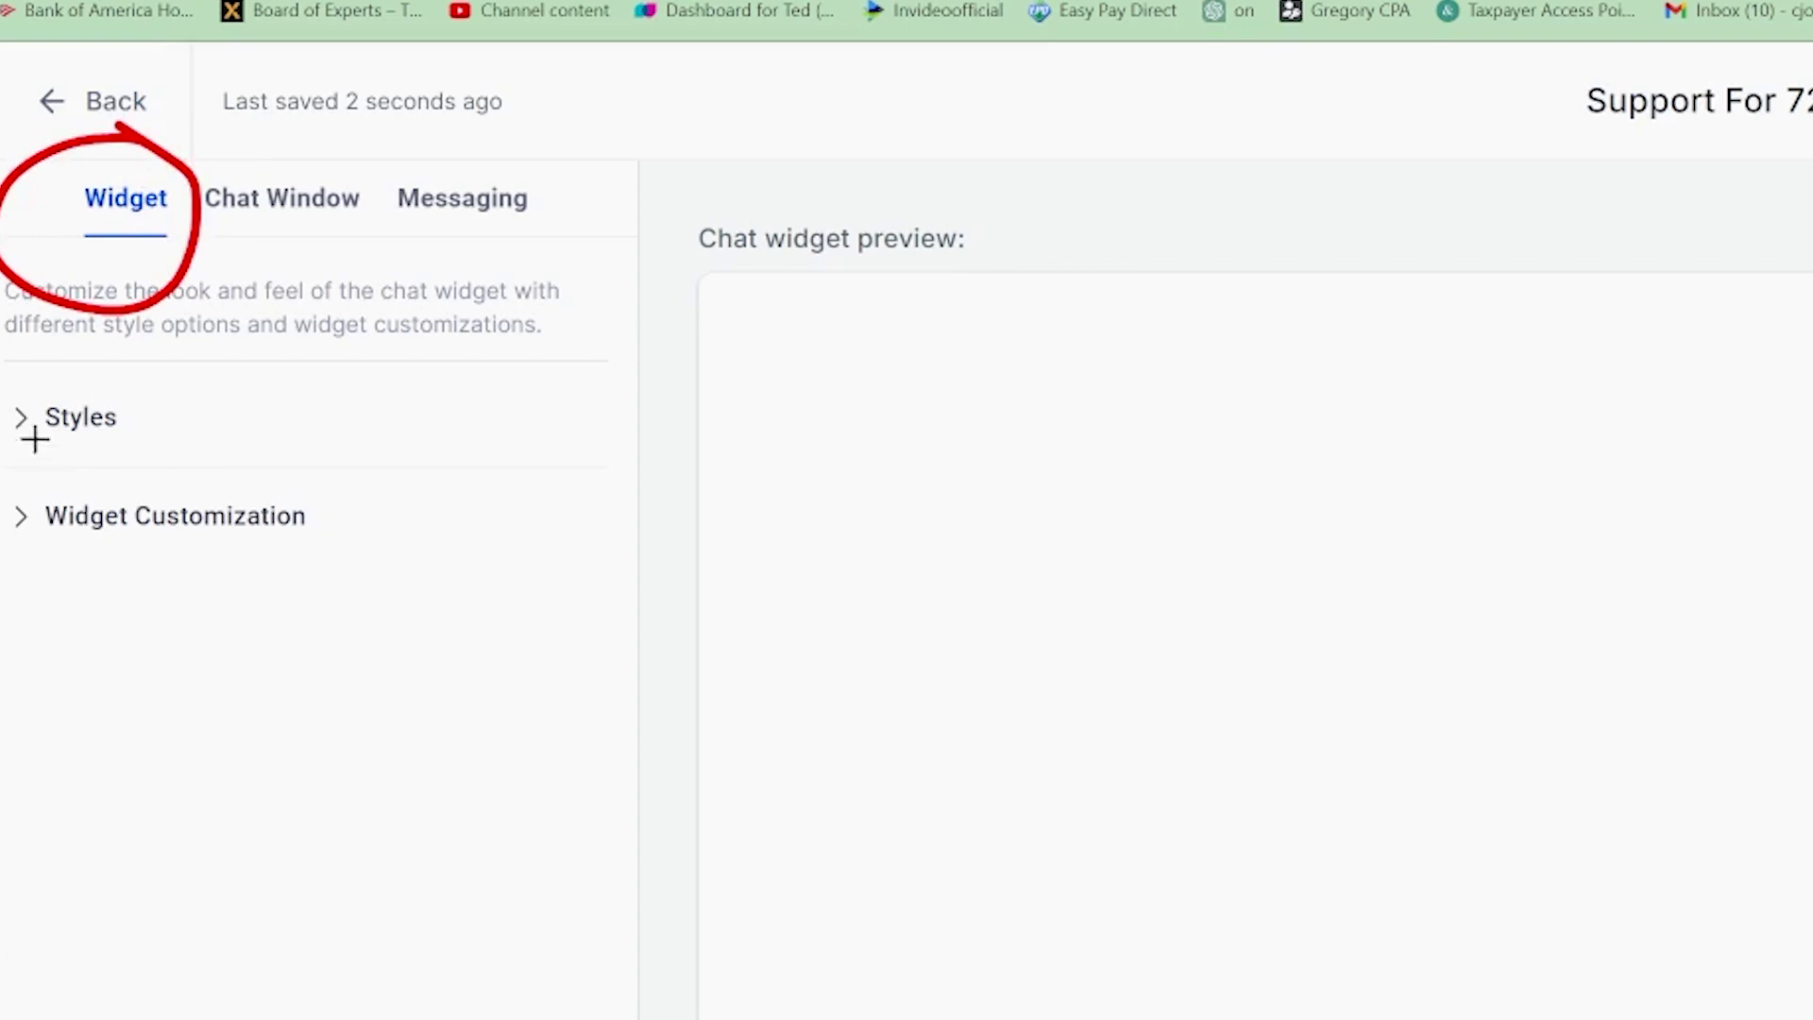
Expand the widget's style settings and try the alternative chat prompt style and a different chat icon.
click(49, 414)
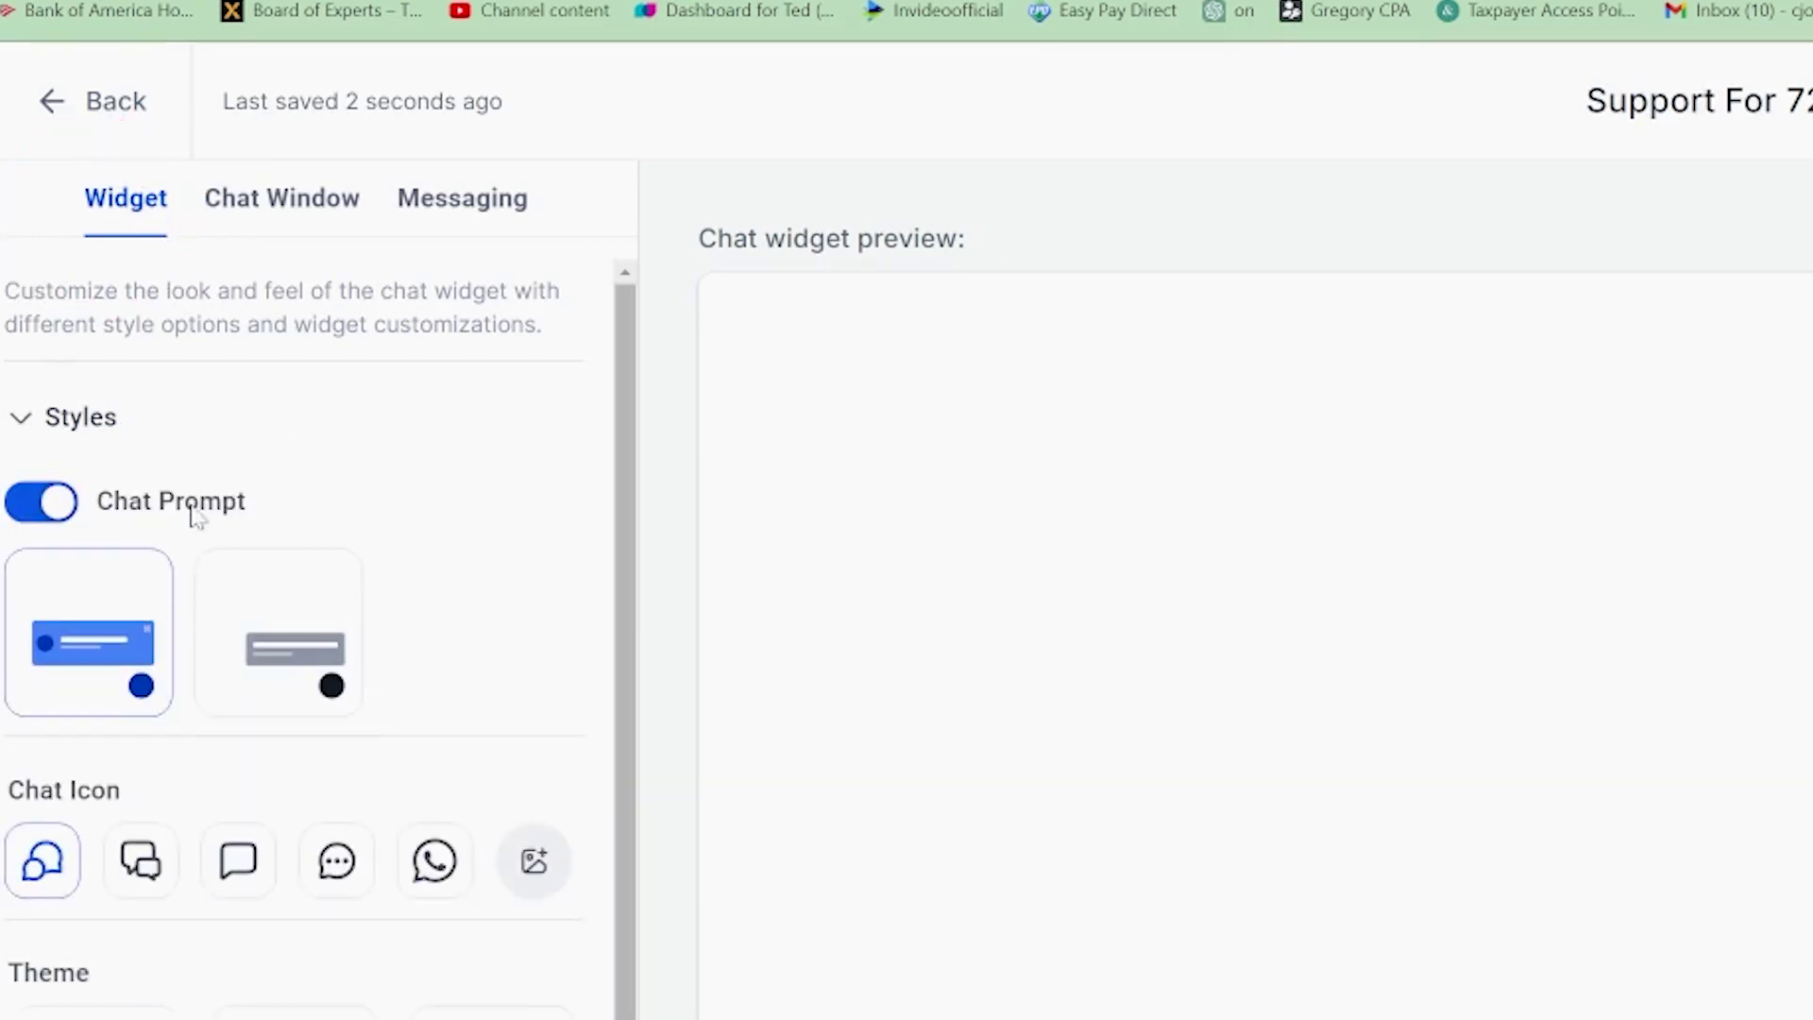
click(307, 631)
click(124, 654)
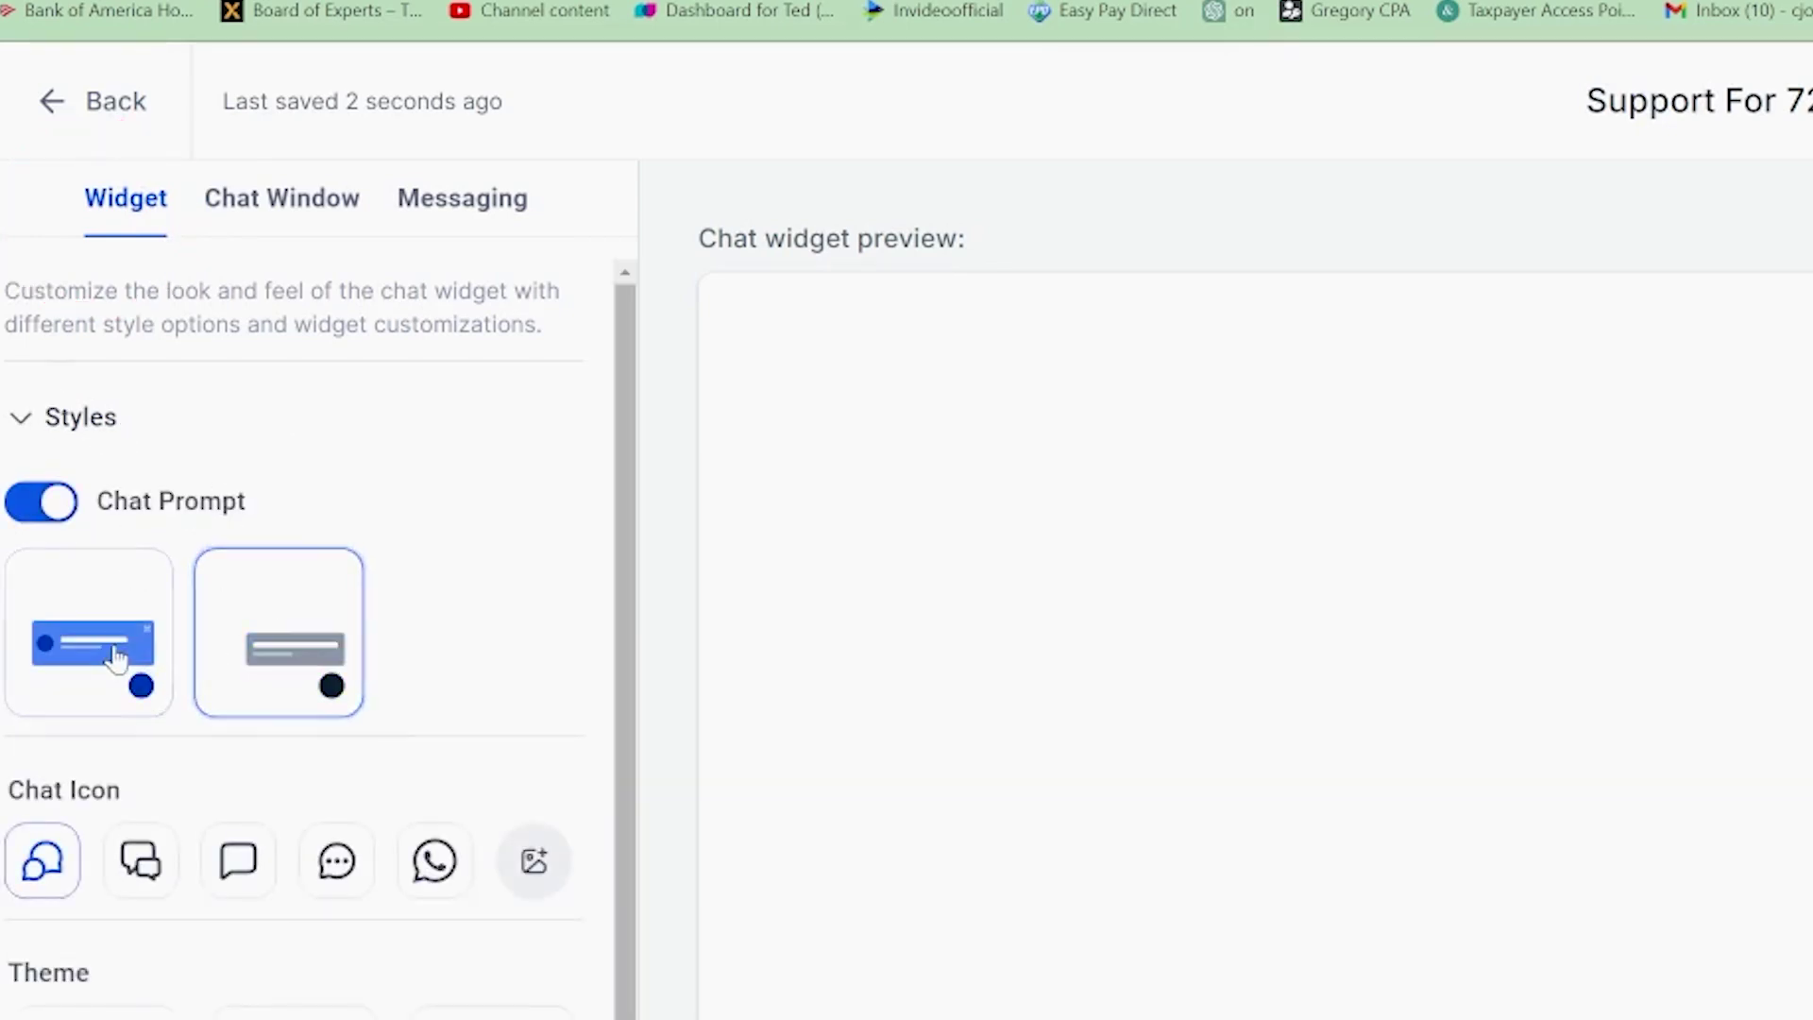
click(140, 864)
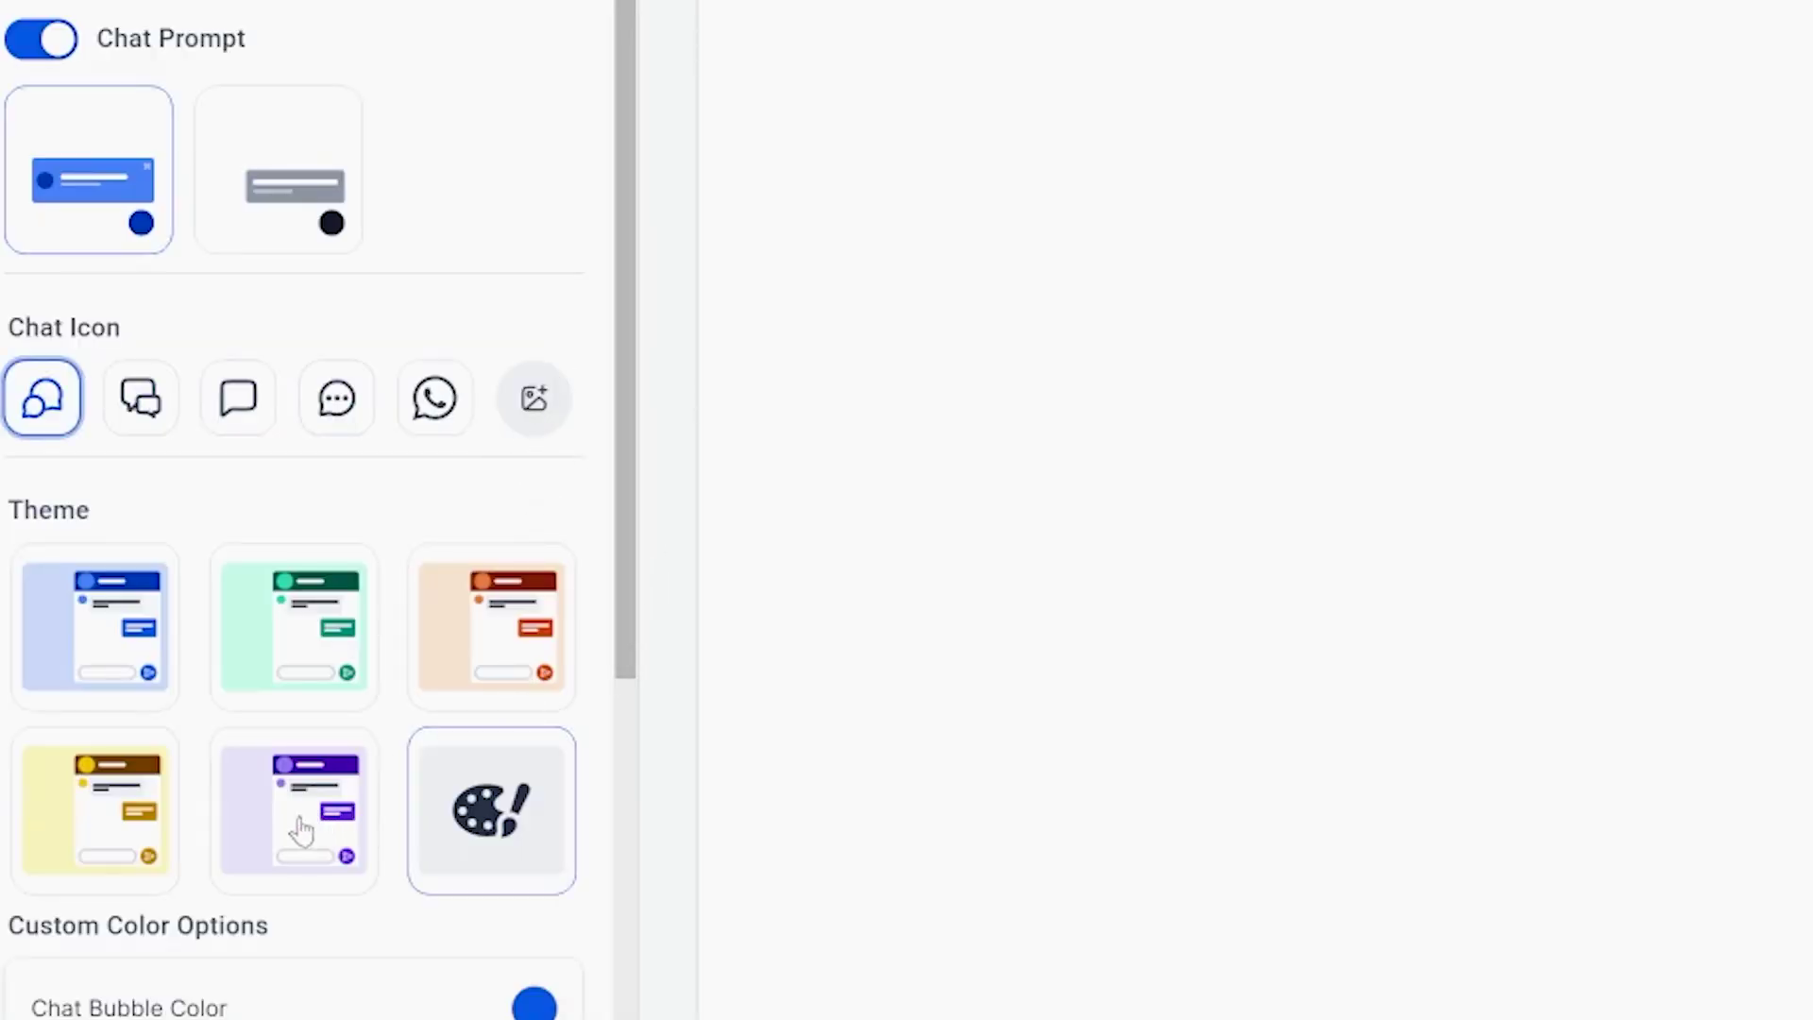
Try a custom color theme with the chat bubble color set to green #5AEF15FF.
click(135, 812)
click(440, 787)
click(534, 1005)
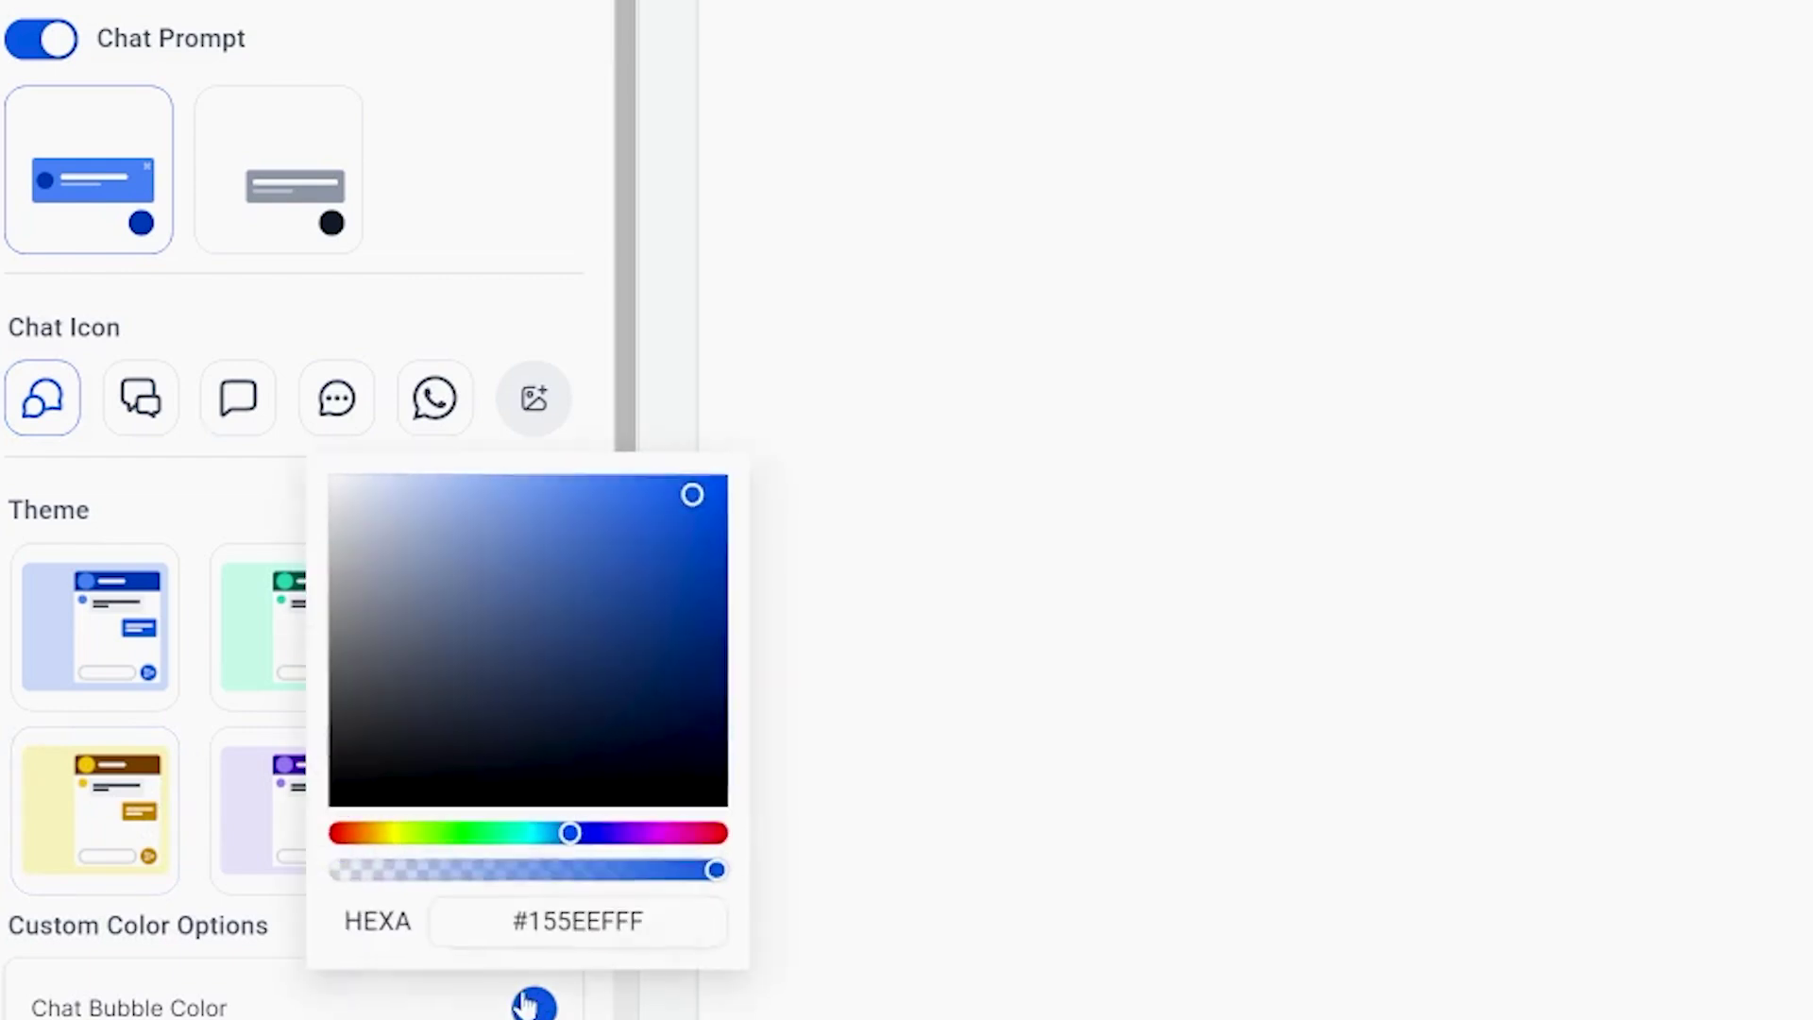
click(679, 833)
click(598, 833)
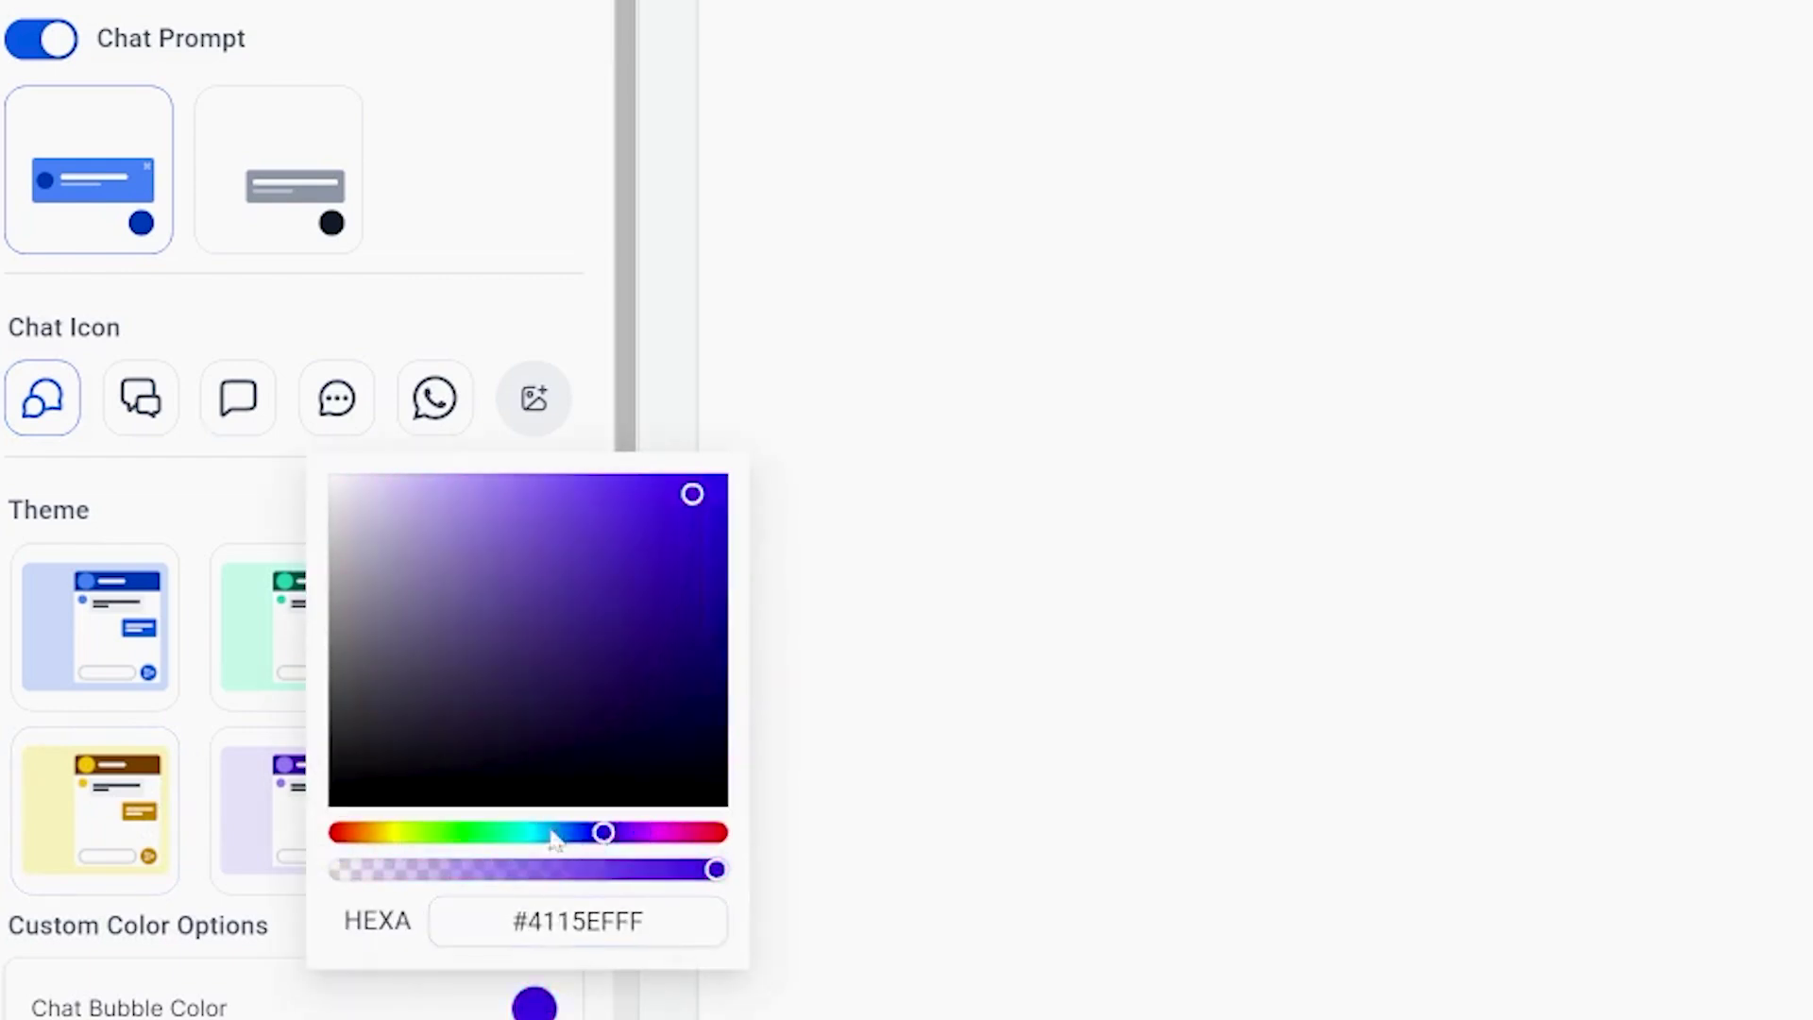
click(340, 833)
click(445, 833)
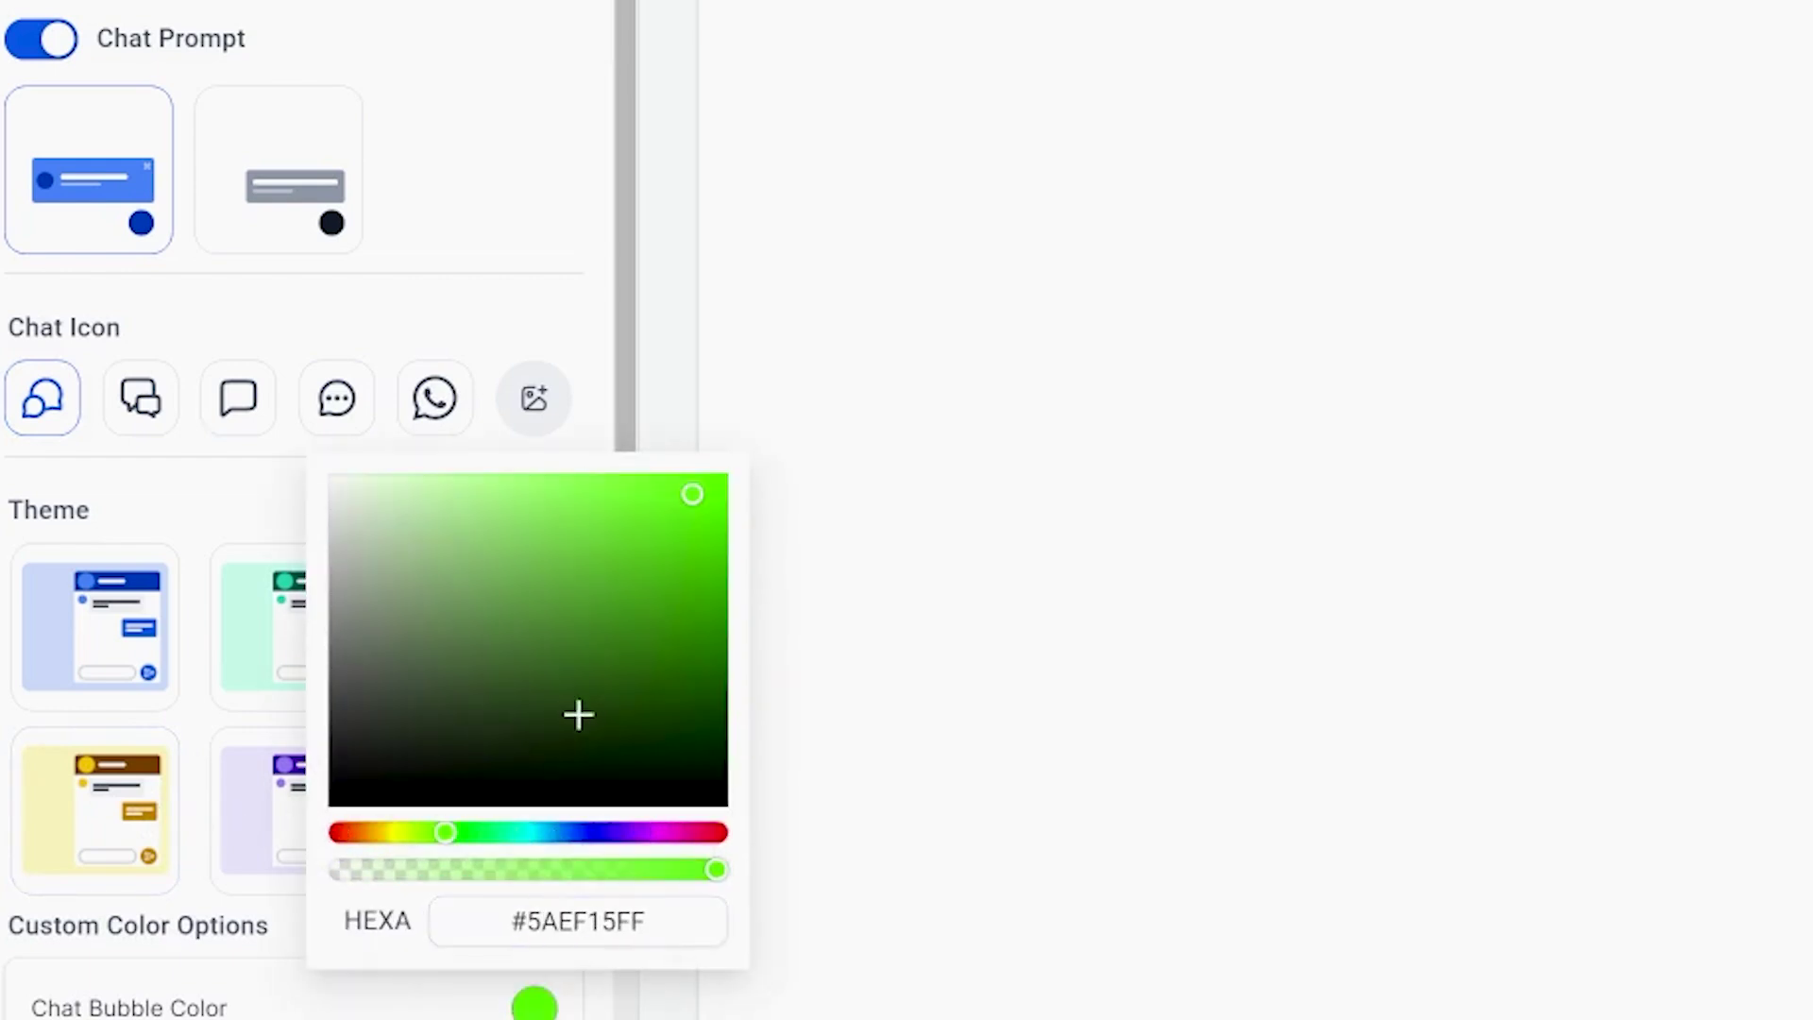
click(482, 241)
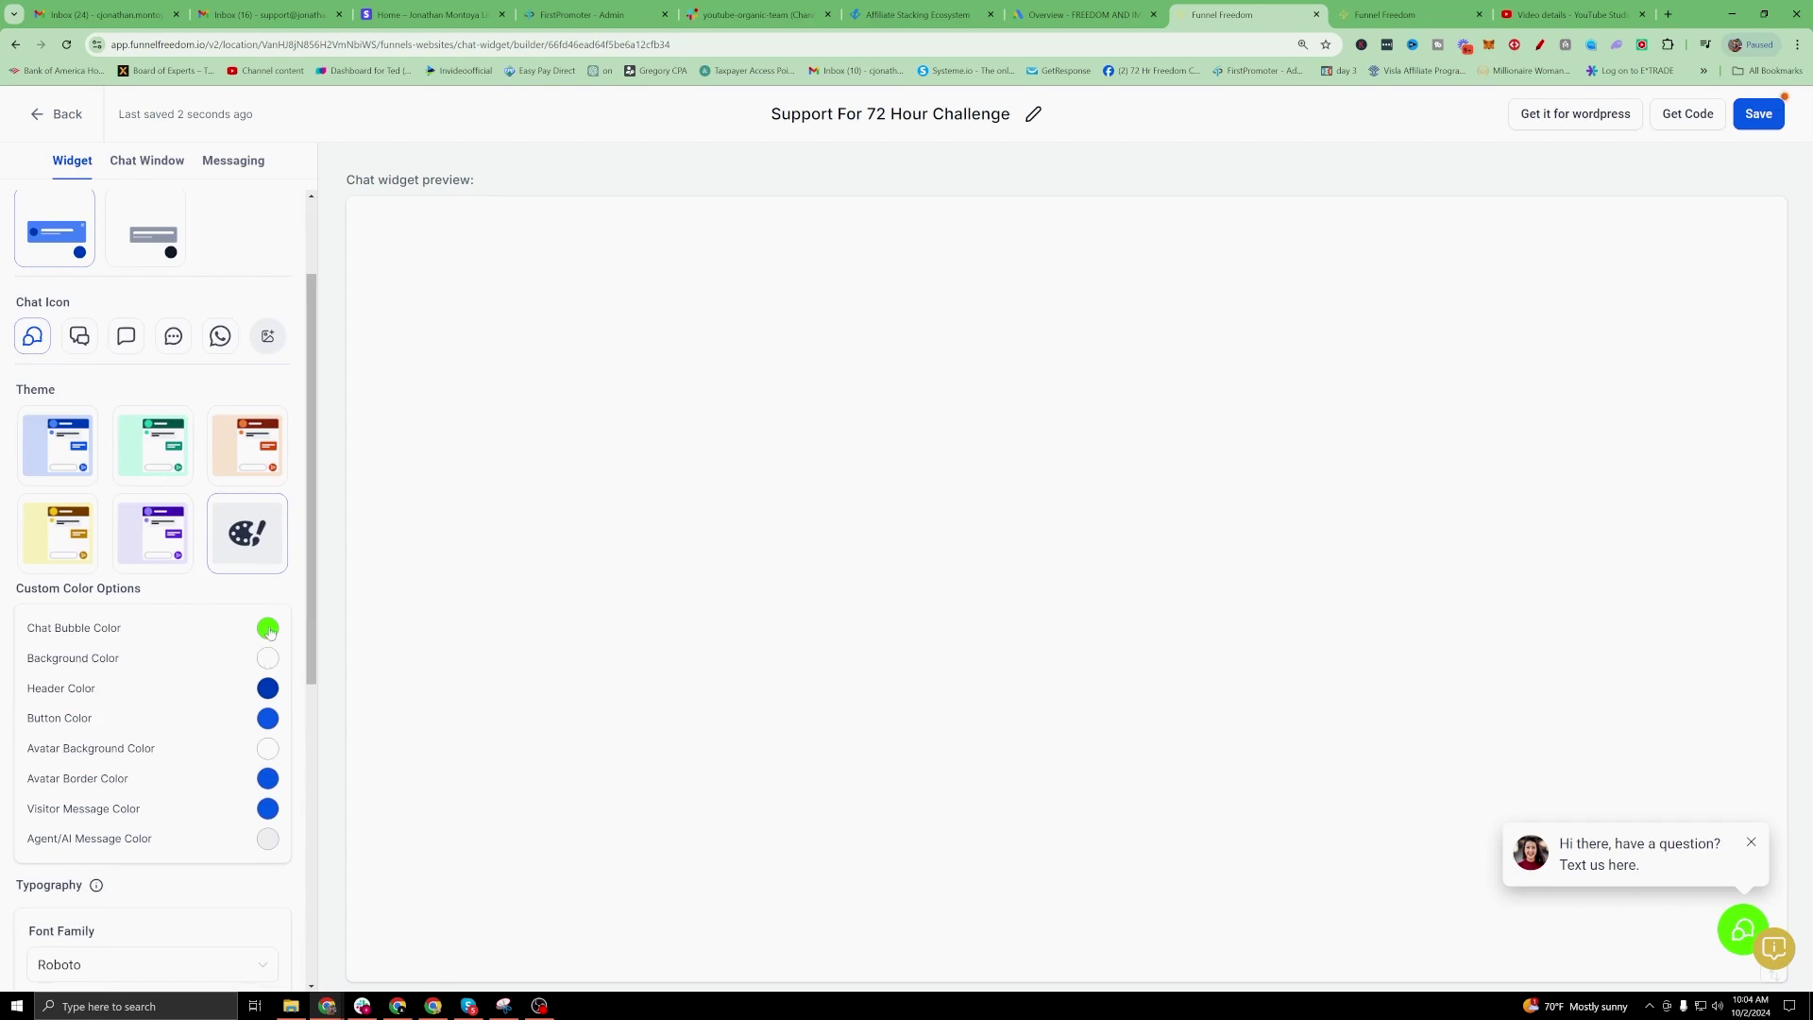
click(267, 658)
Apply the yellow preset theme to the chat widget and check the opened chat window in the preview.
click(58, 534)
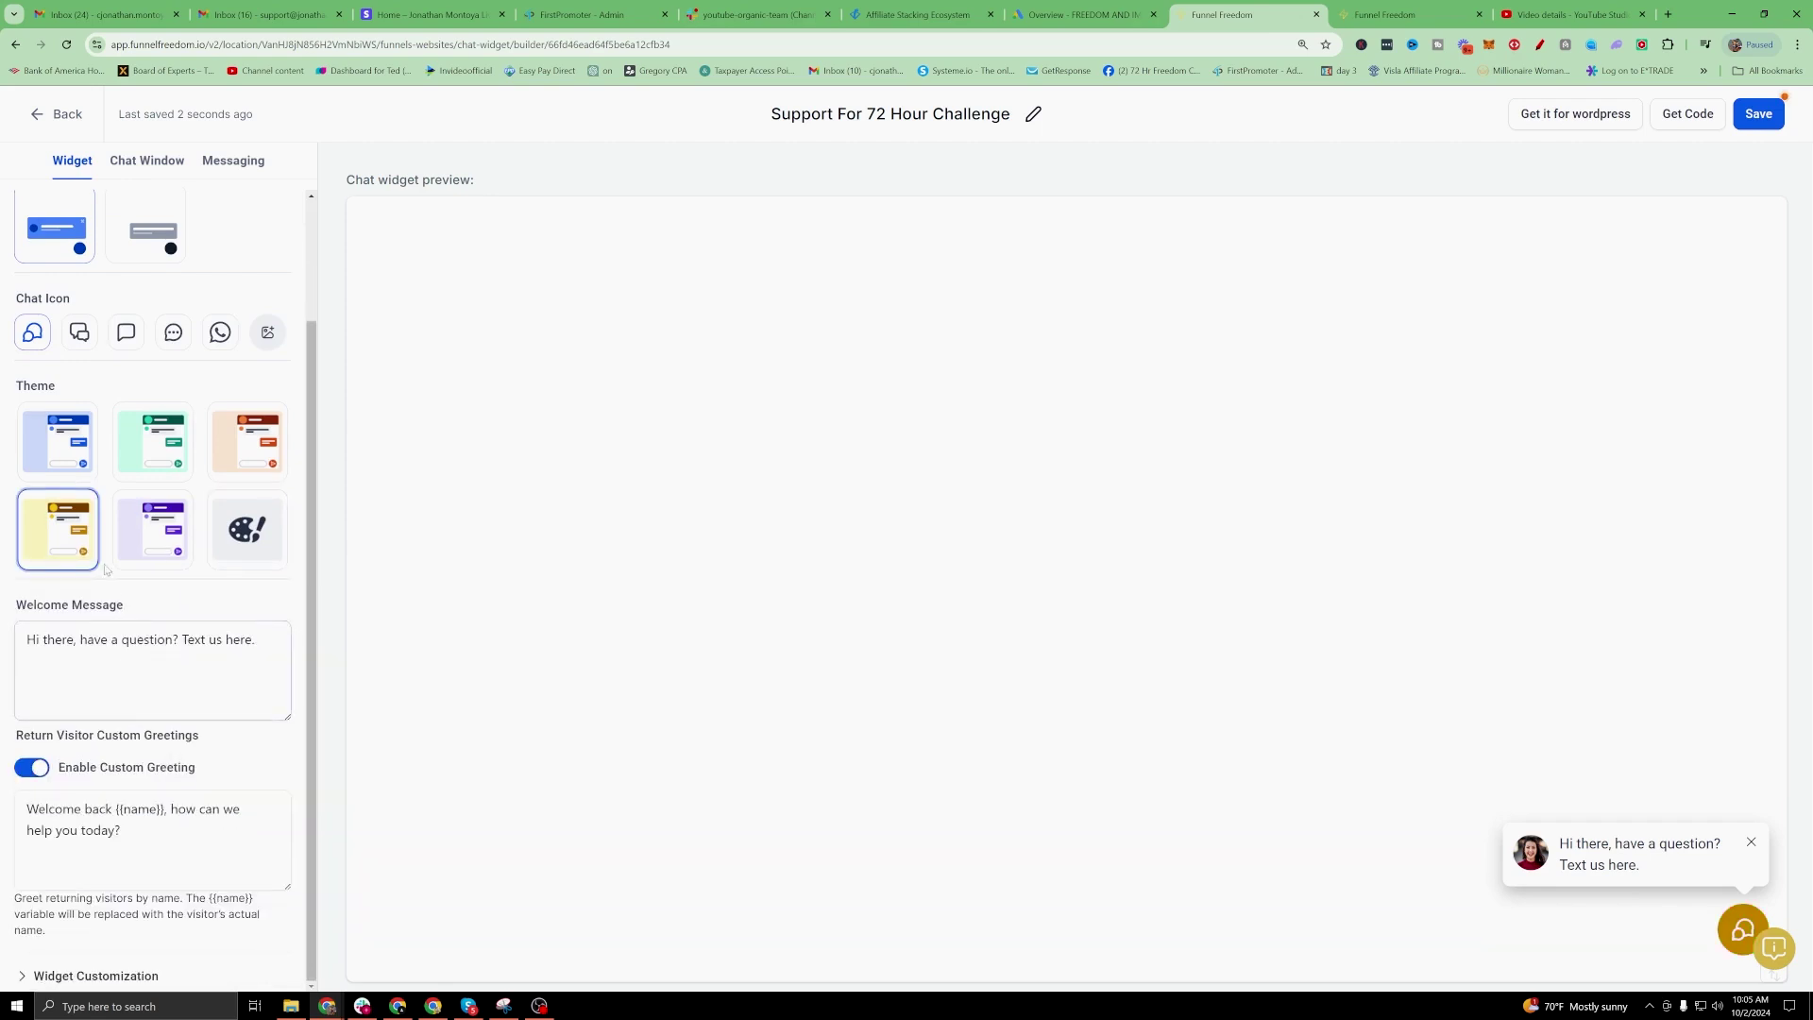
click(1720, 939)
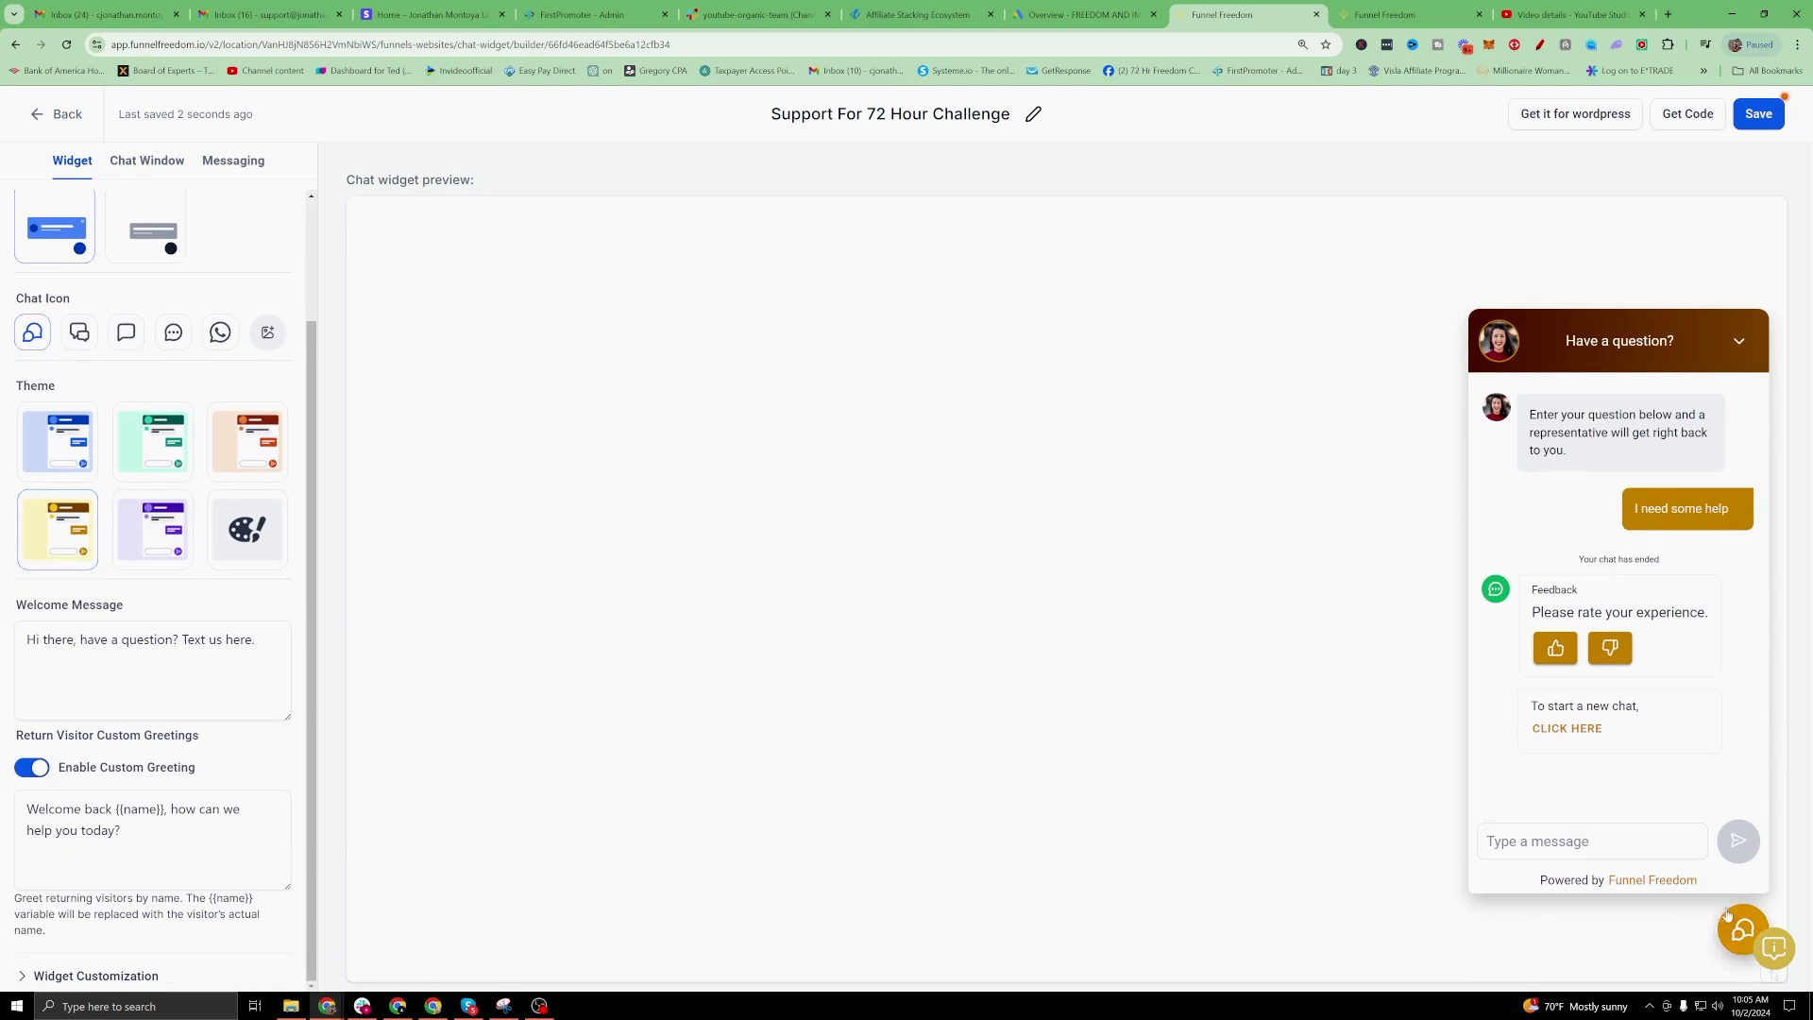
click(1762, 948)
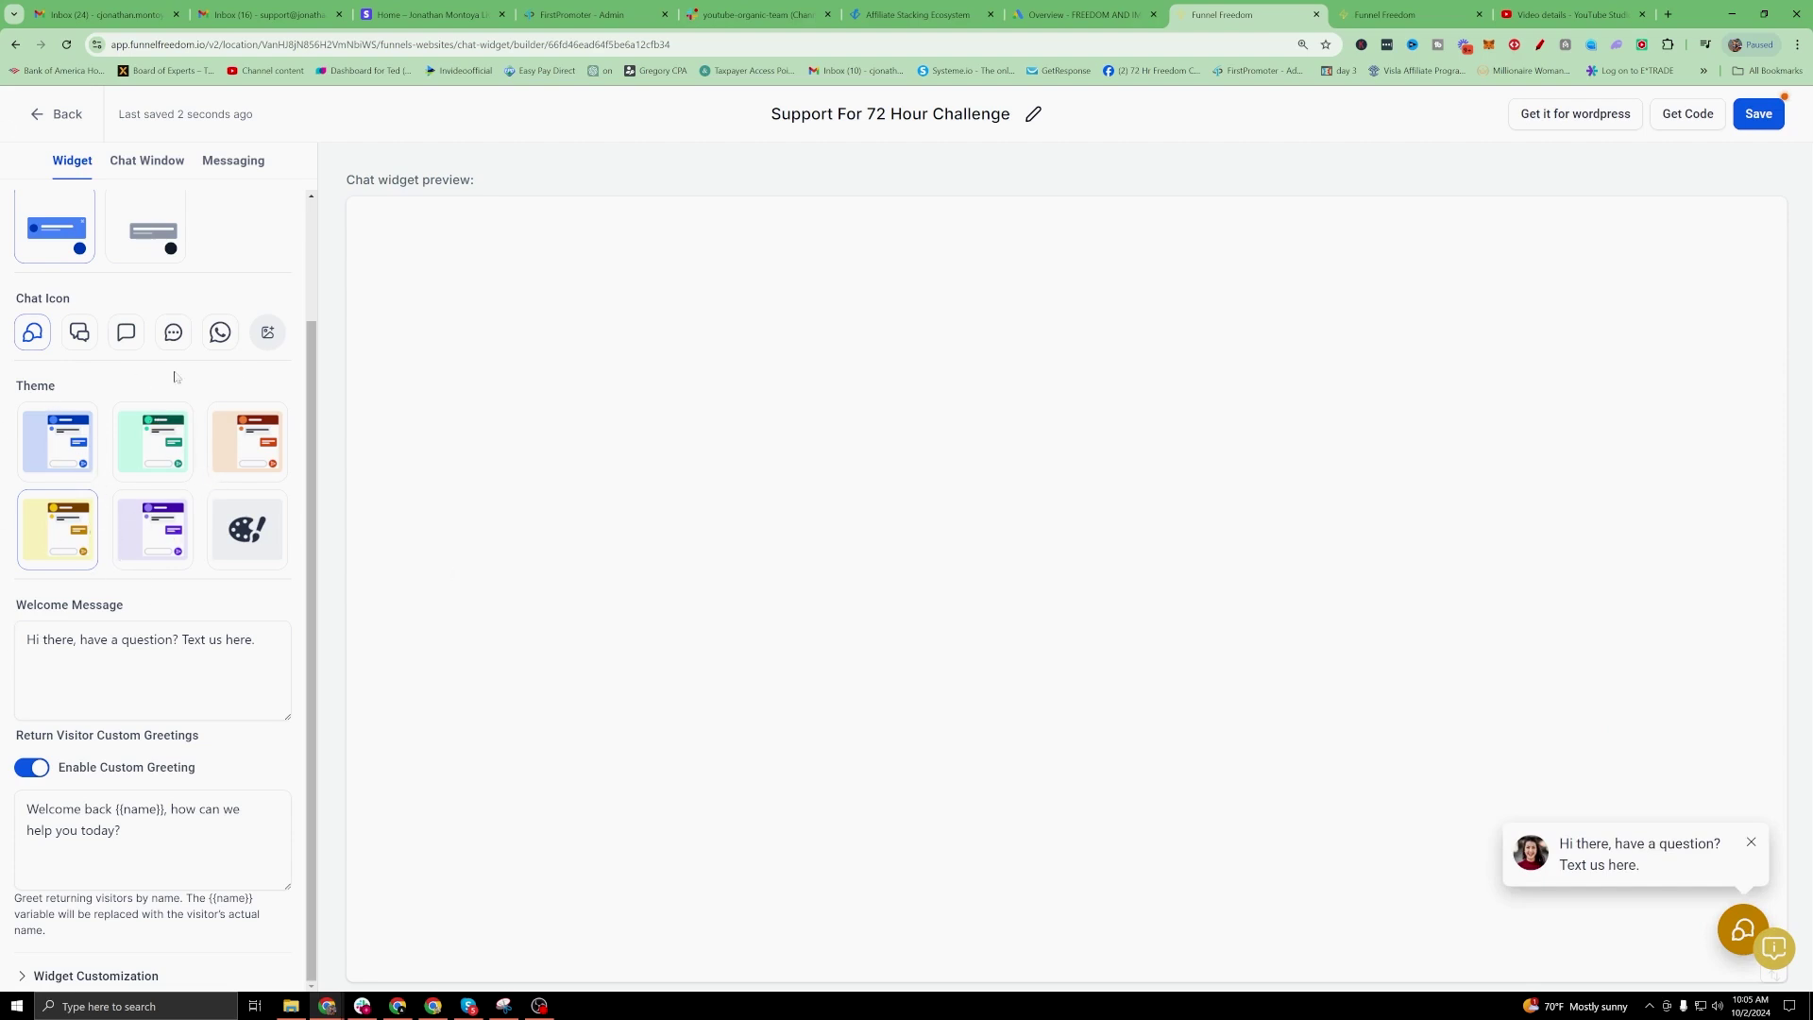
Replace the widget's welcome message with "What questions do you have?".
click(151, 661)
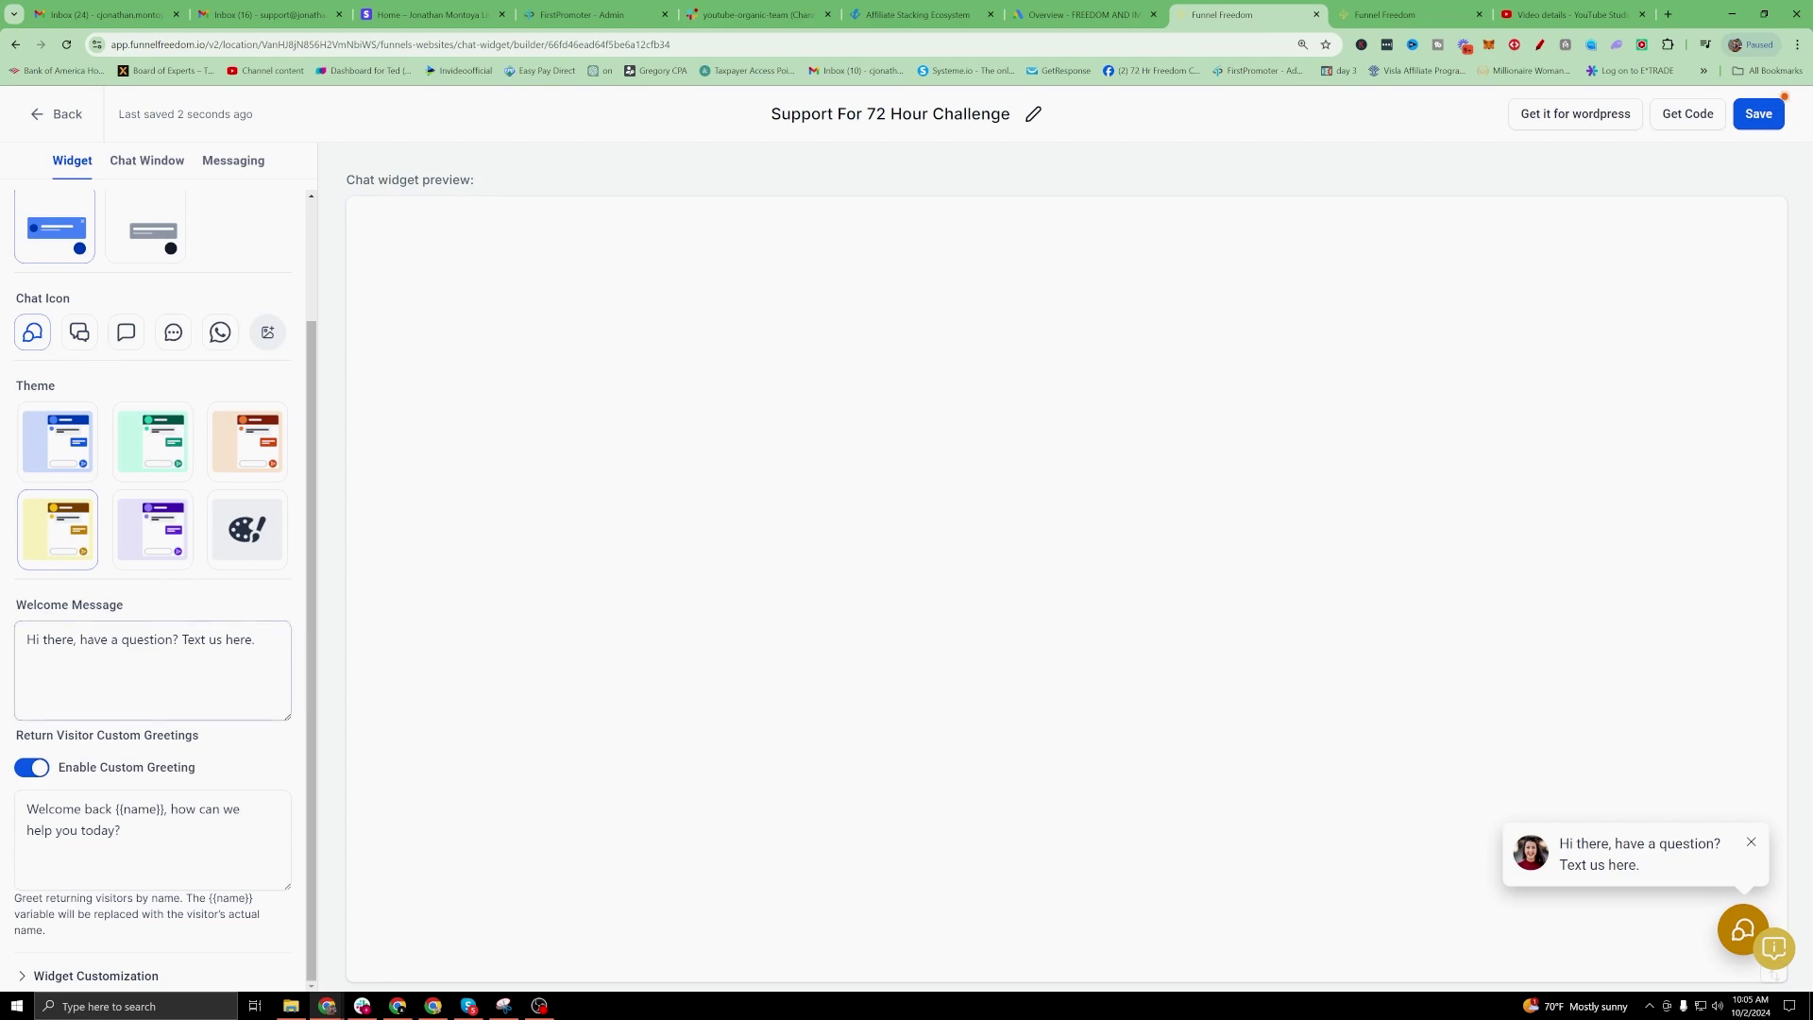
key(ctrl+plus)
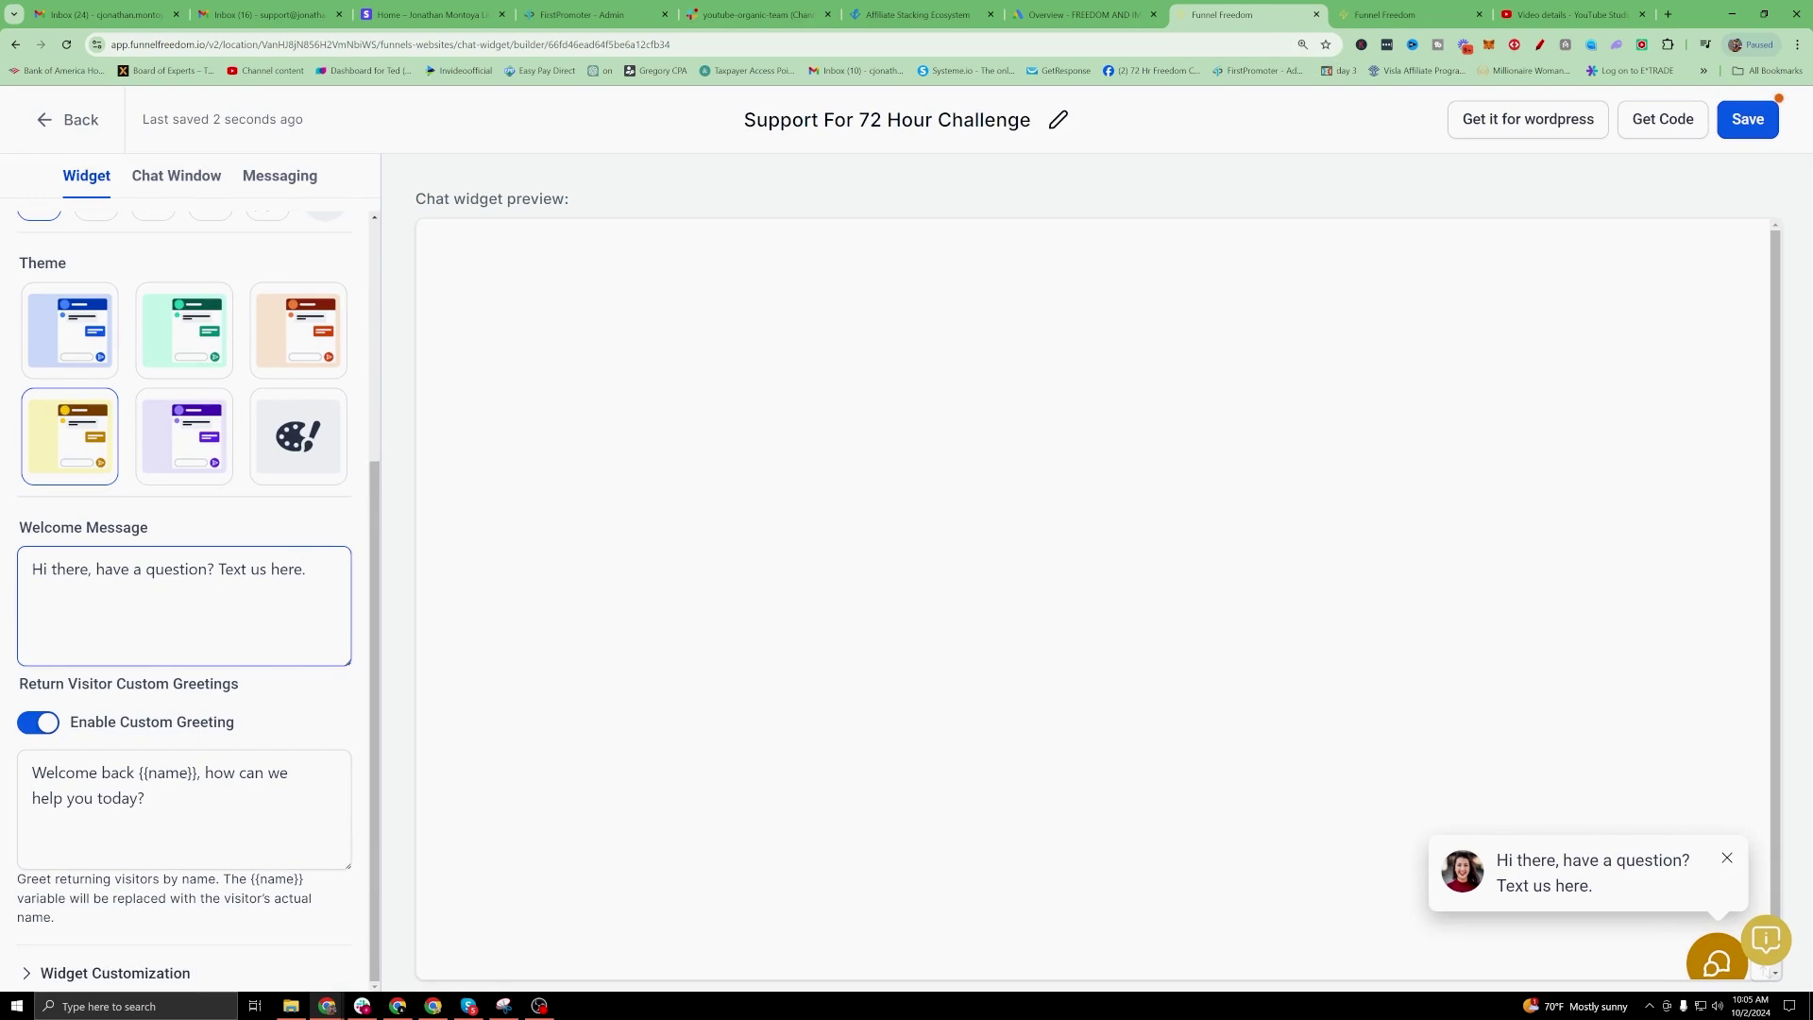
key(ctrl+a)
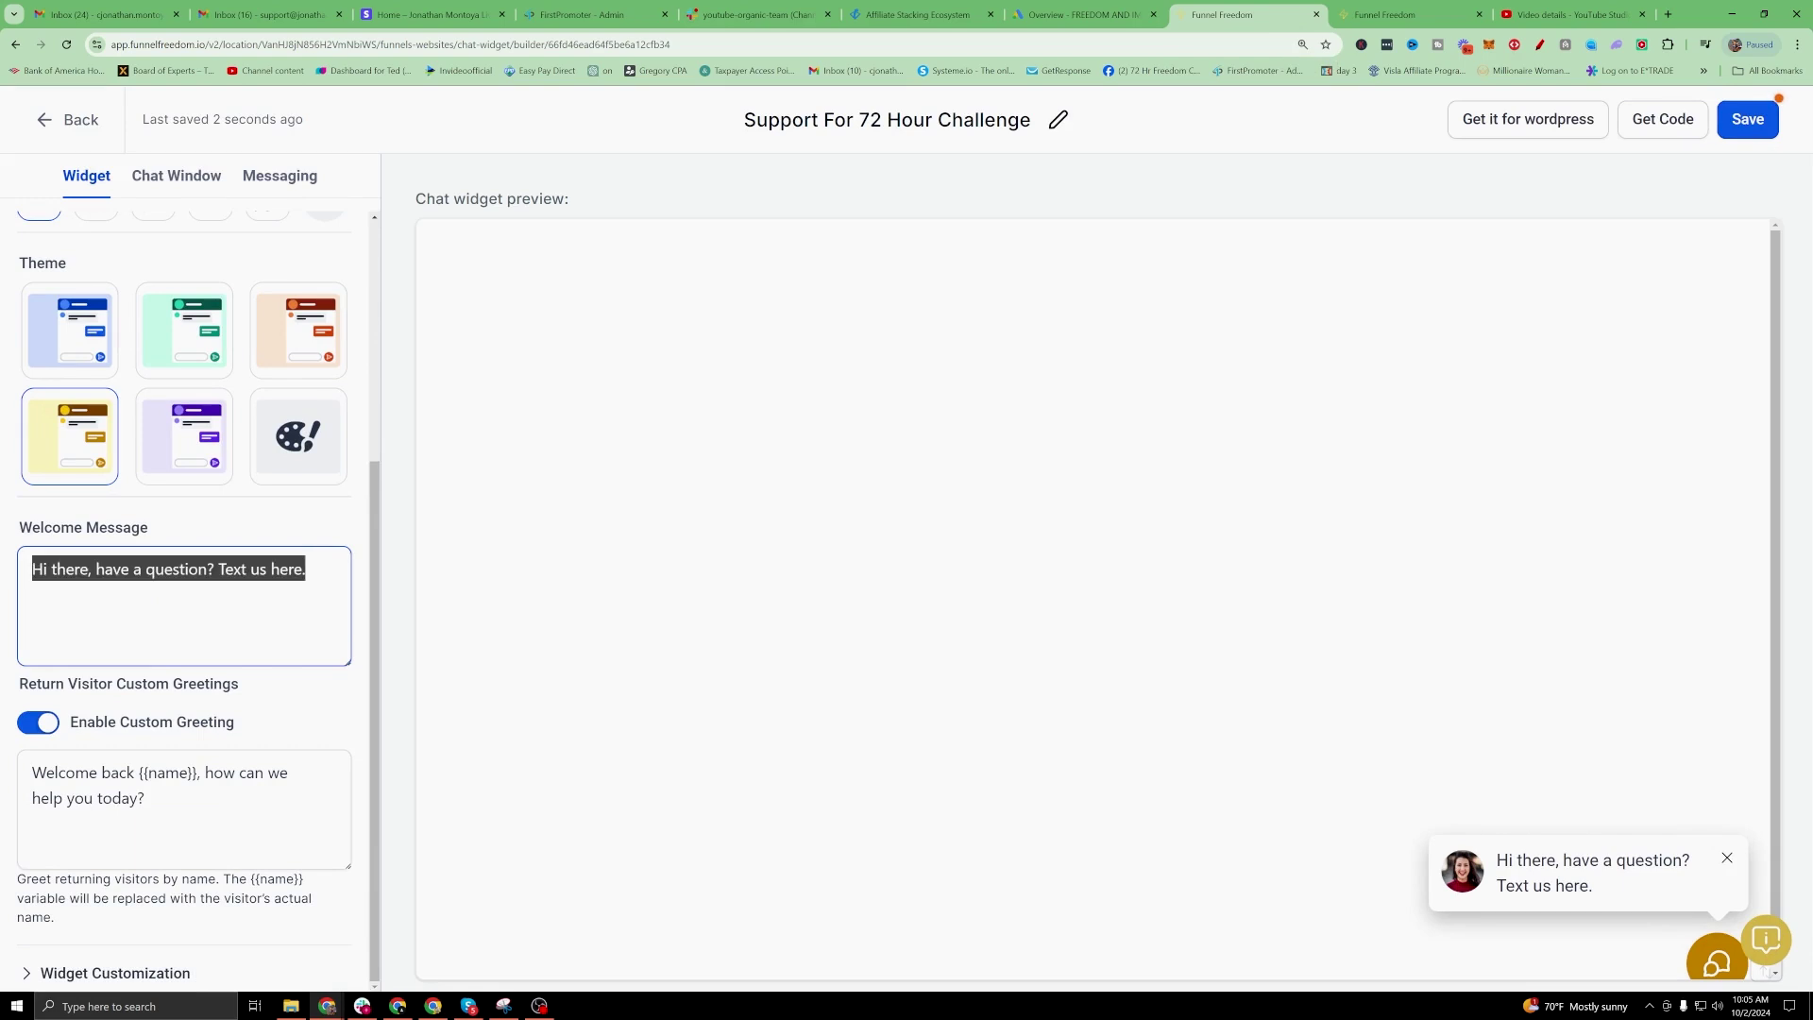
text(What quy)
key(BackSpace)
key(BackSpace)
text(ue)
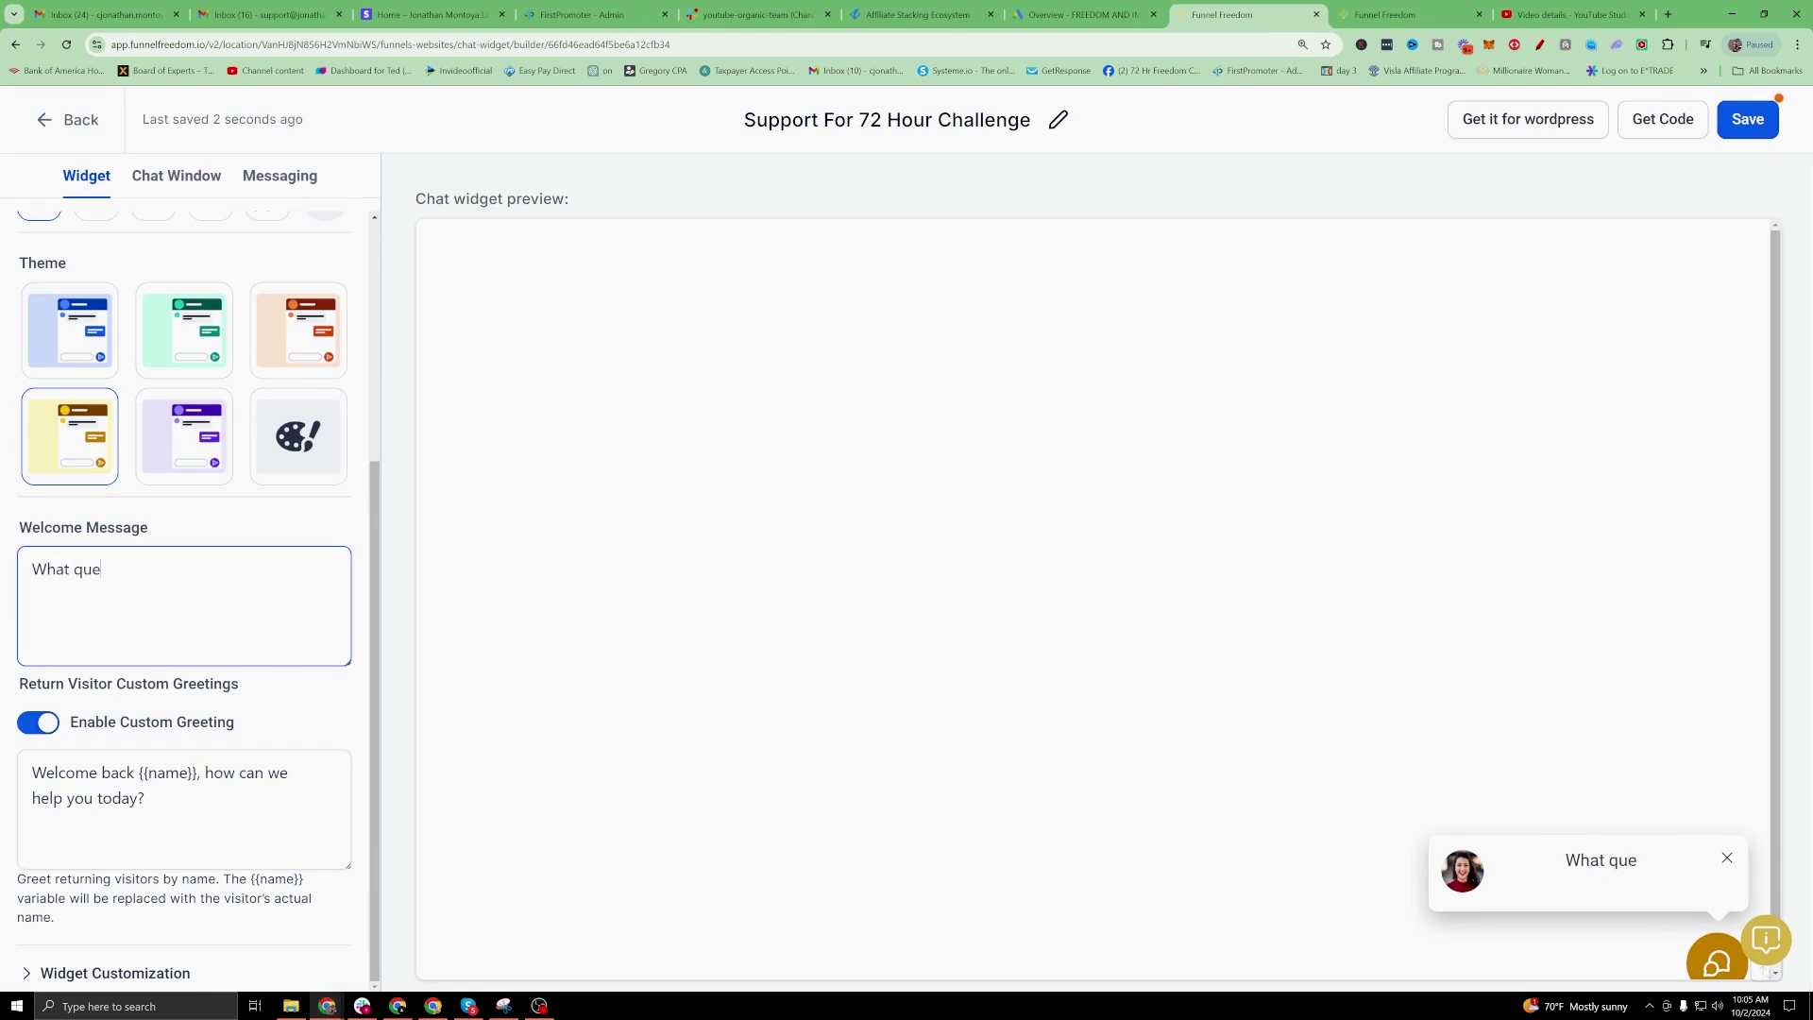
text(stions do you have)
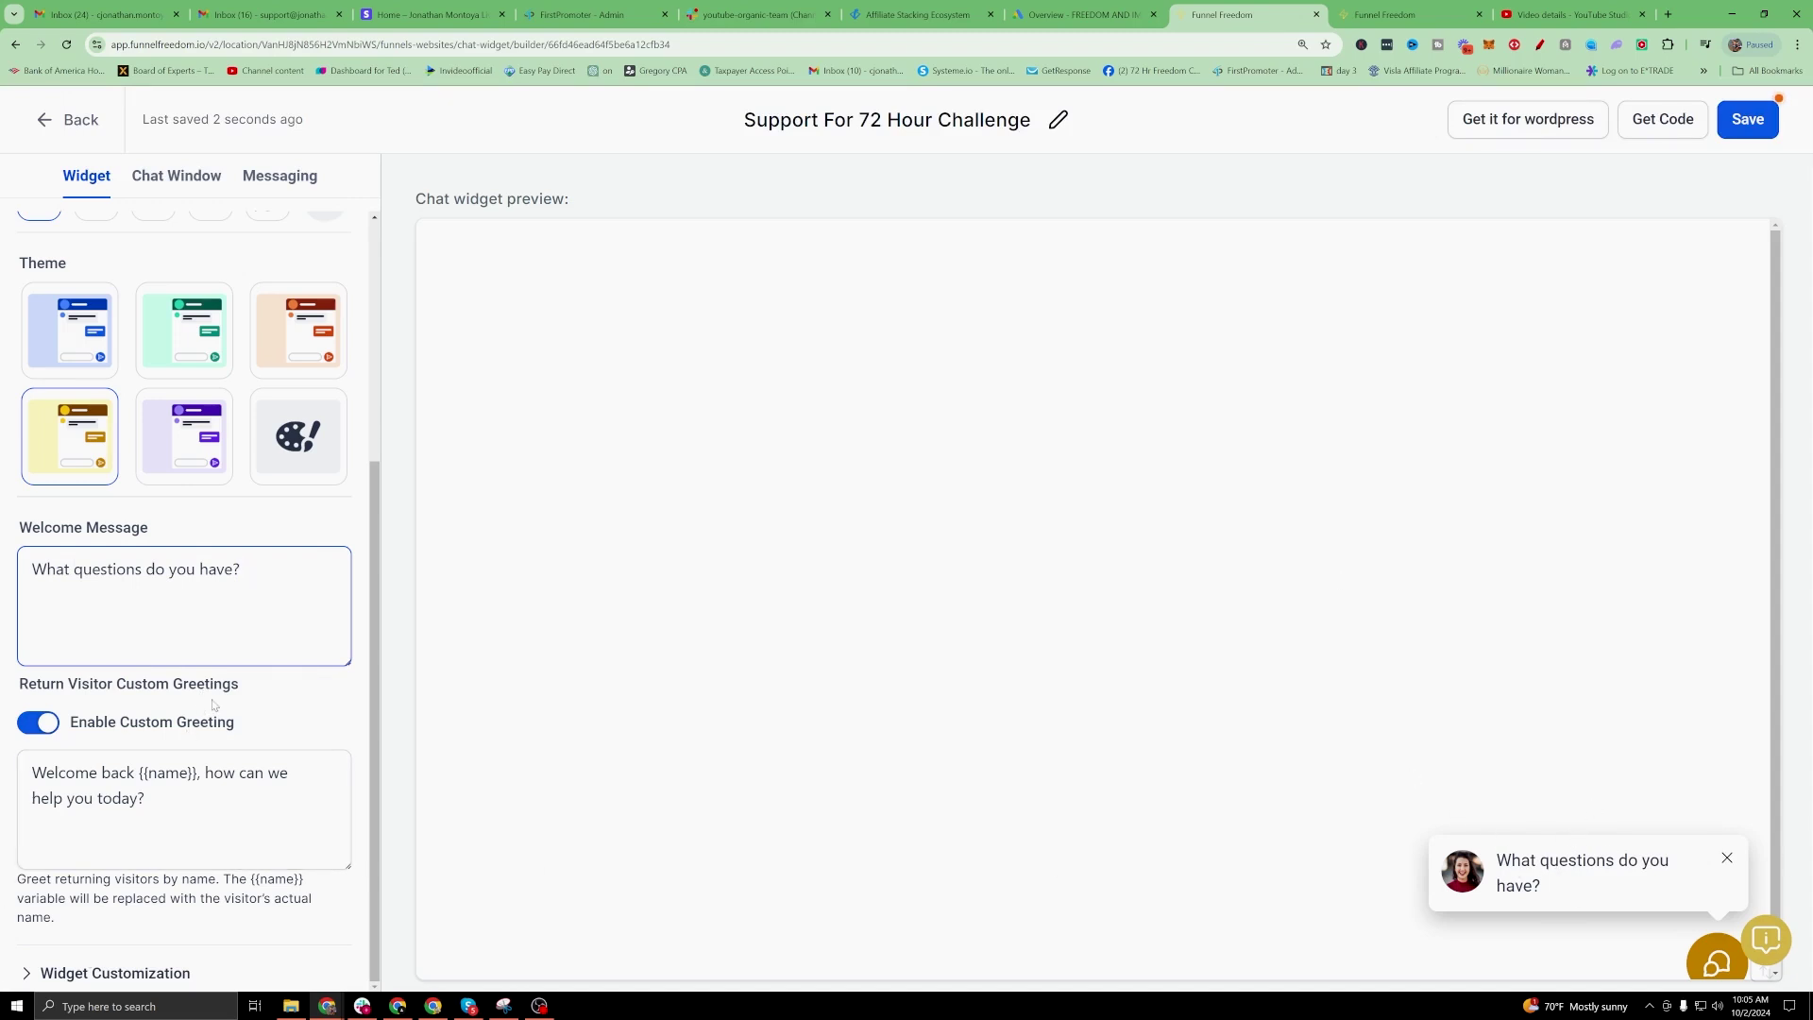
Review the custom greeting text for returning visitors.
triple_click(7, 683)
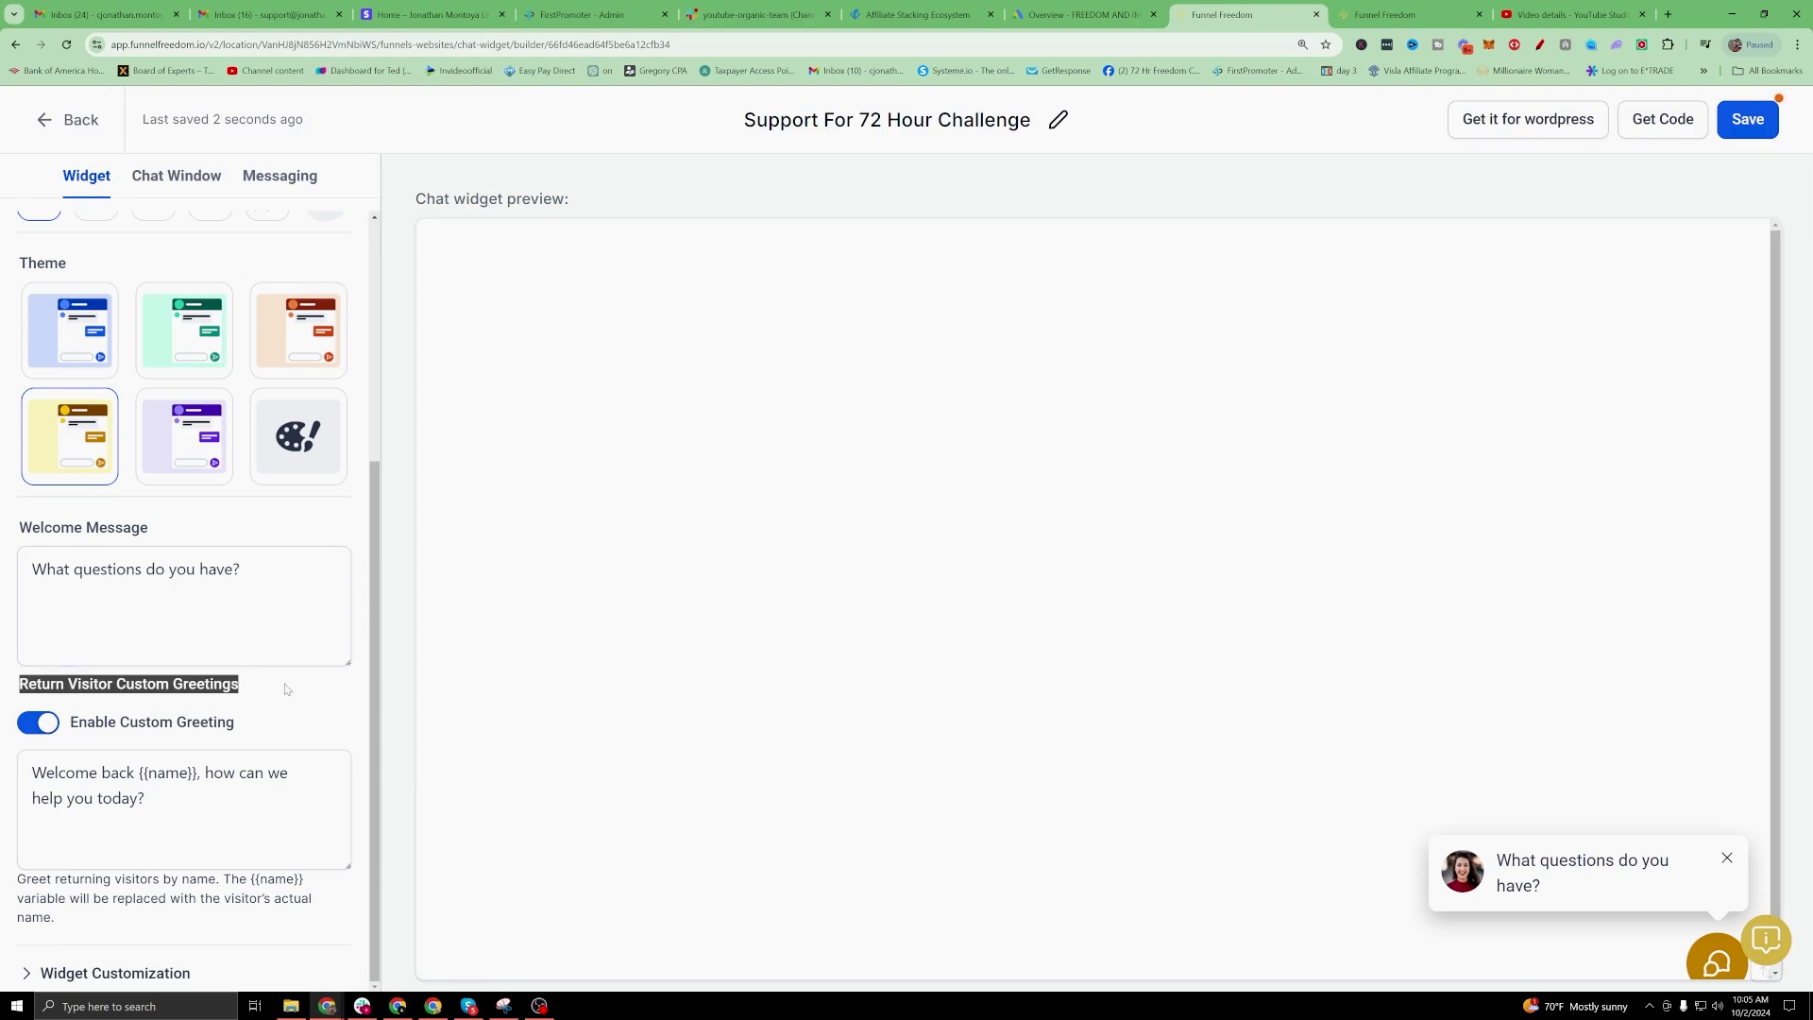
key(Tab)
key(Tab)
key(ctrl+a)
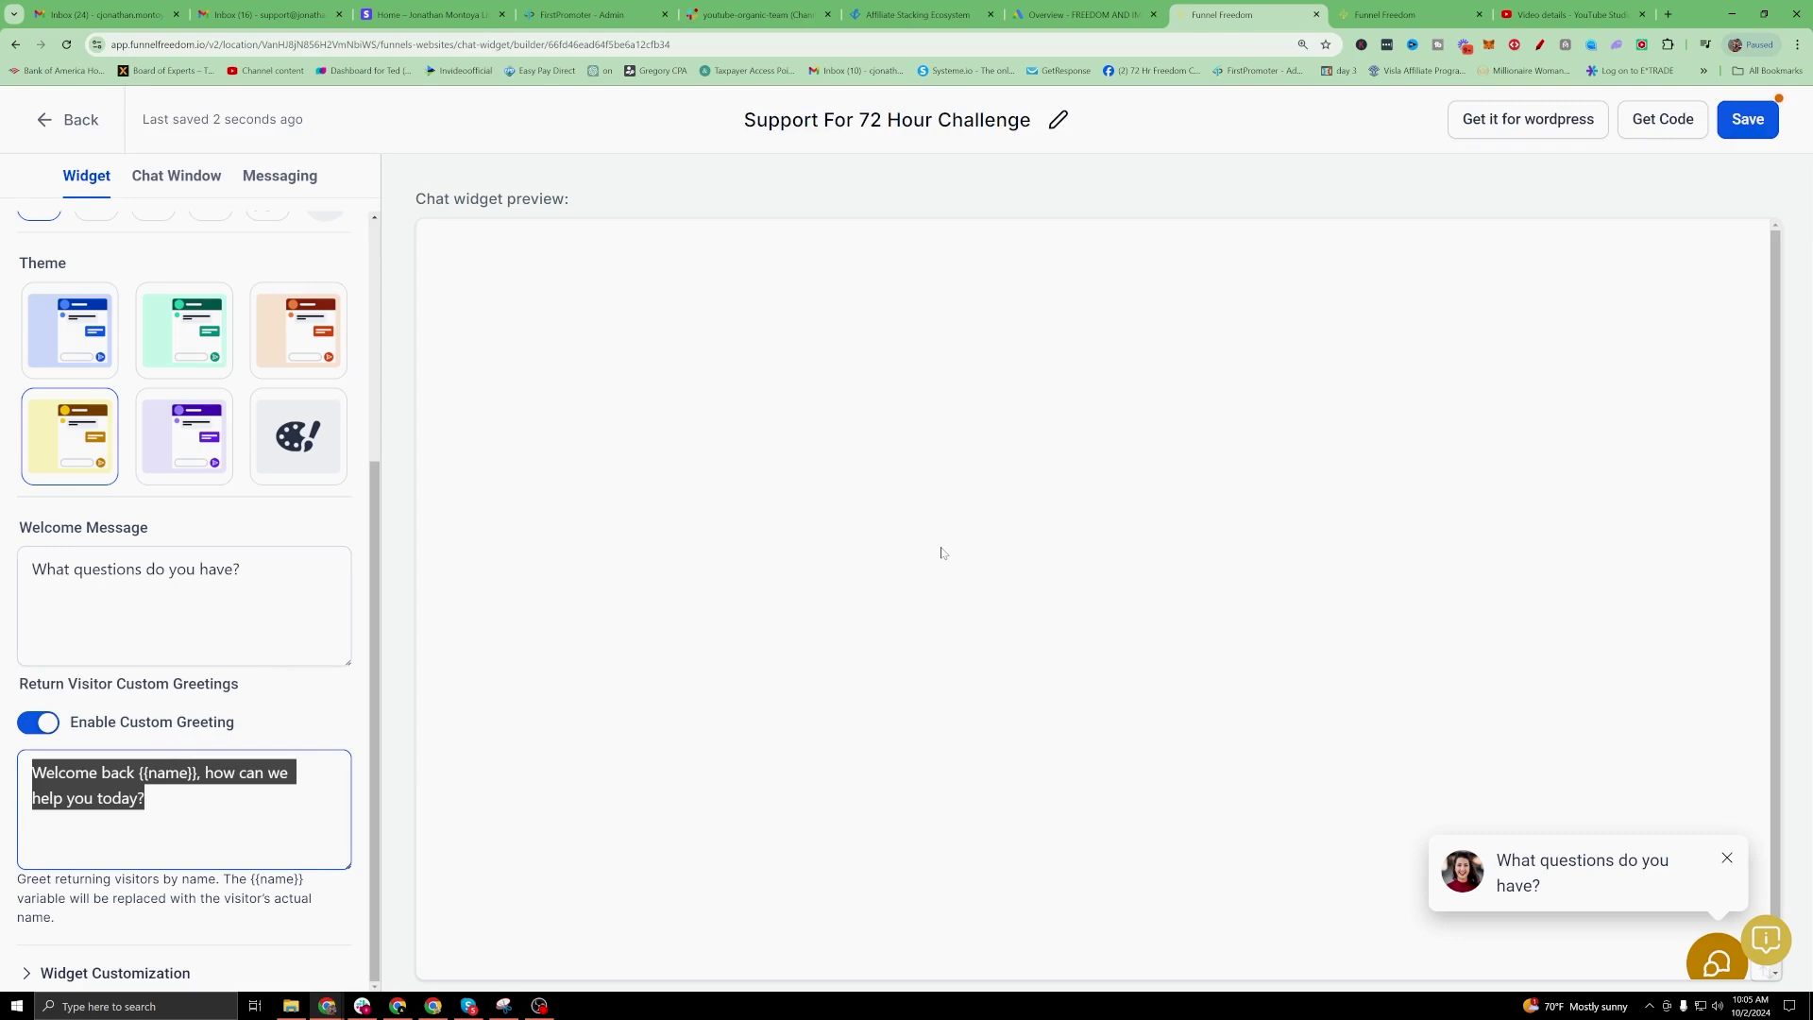
Expand the widget customization settings and review the avatar image options.
click(59, 974)
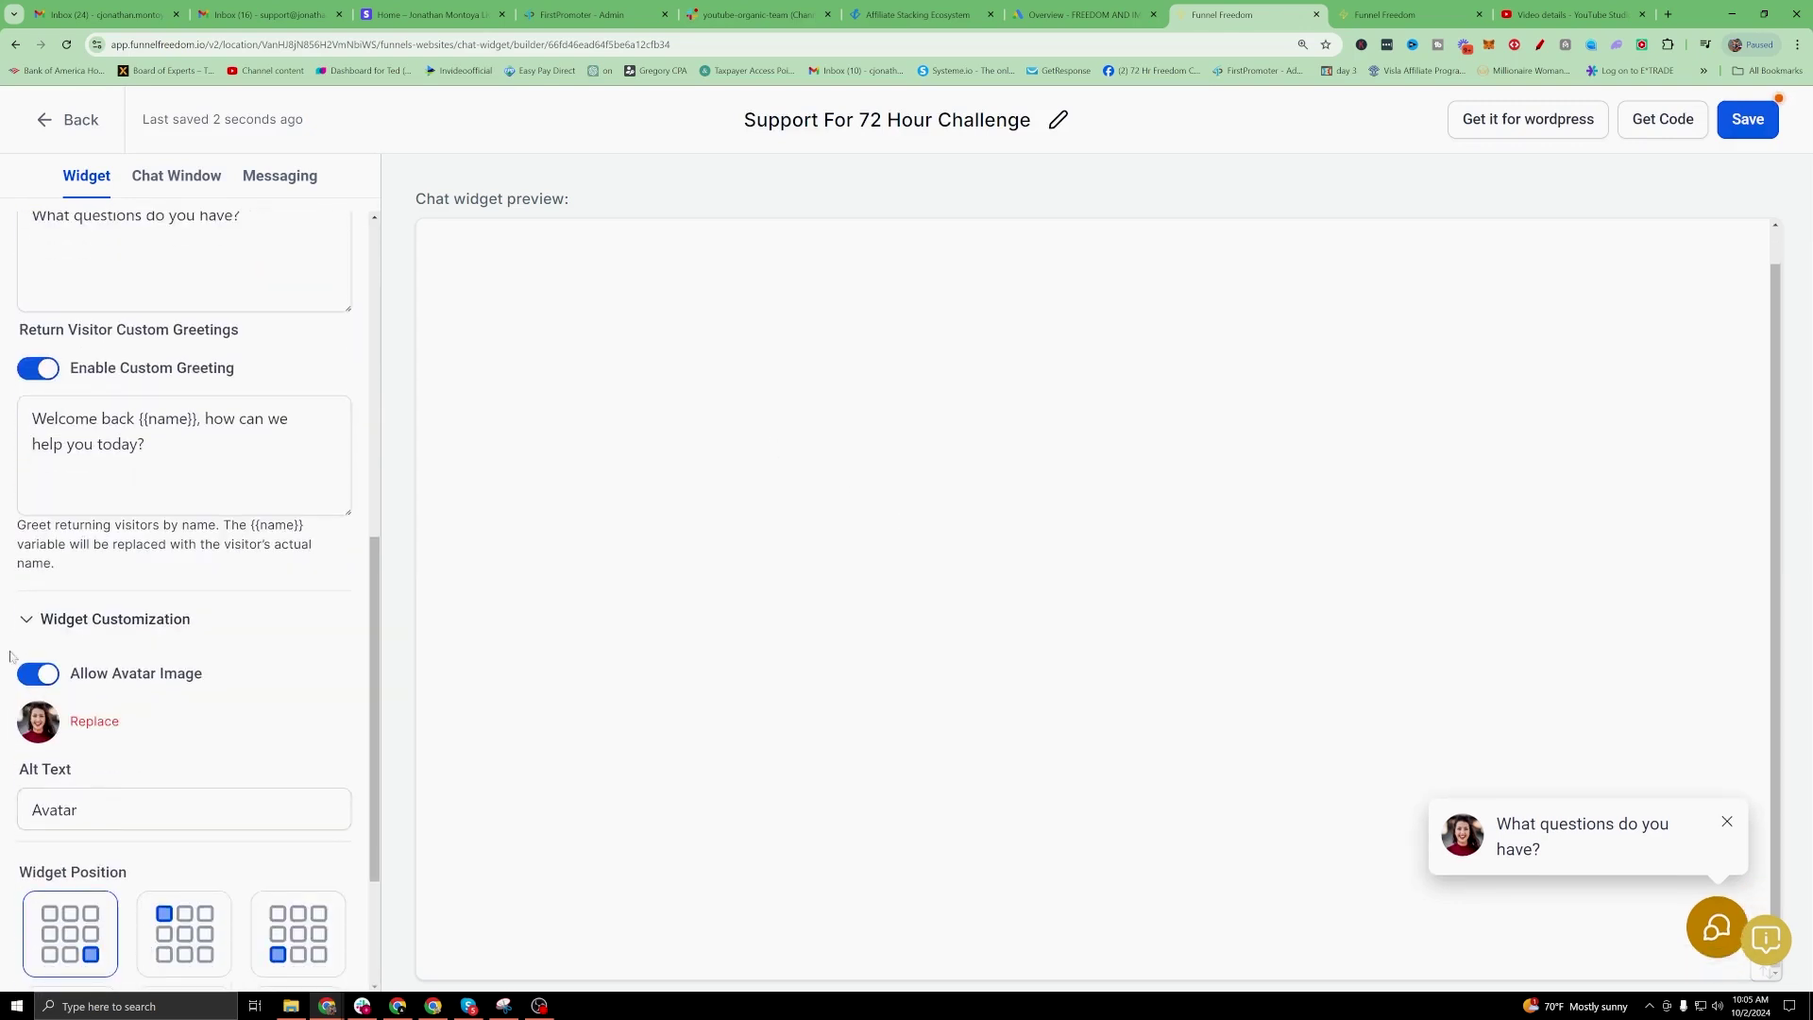
scroll(95, 633, down, 5)
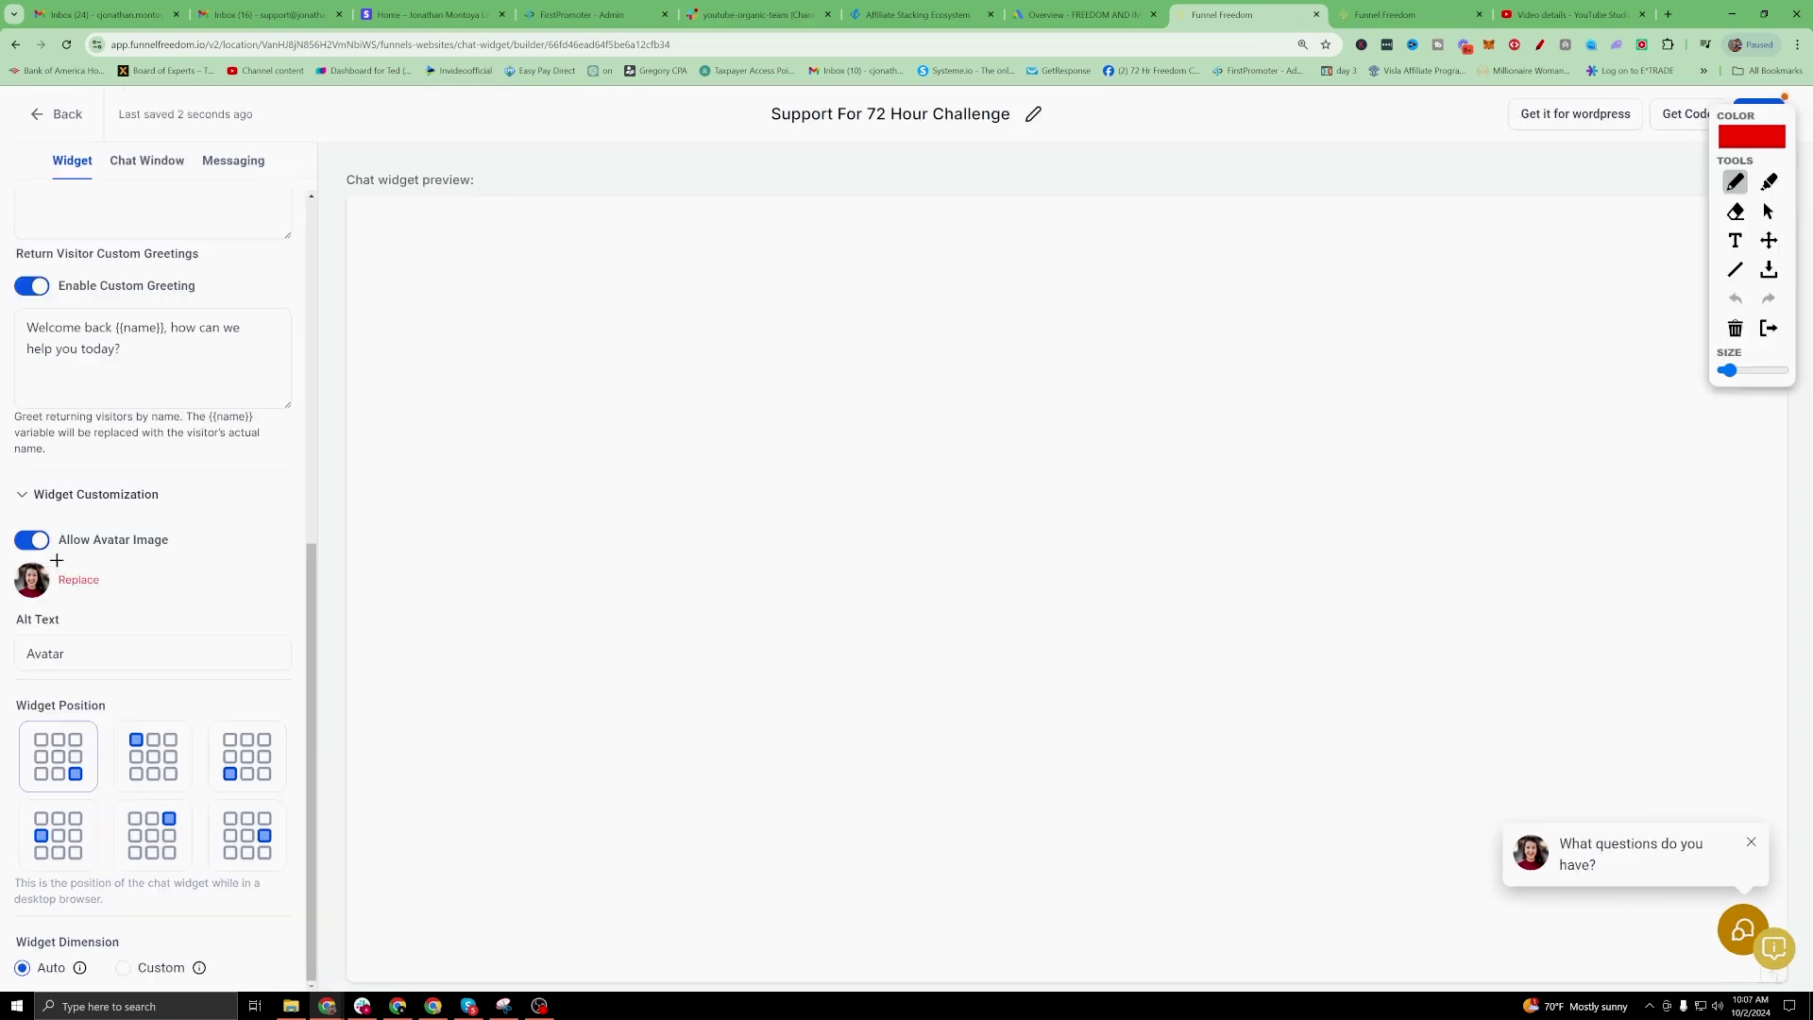
mouse_move(168, 540)
mouse_down()
mouse_move(115, 576)
mouse_move(134, 603)
mouse_up()
key(Escape)
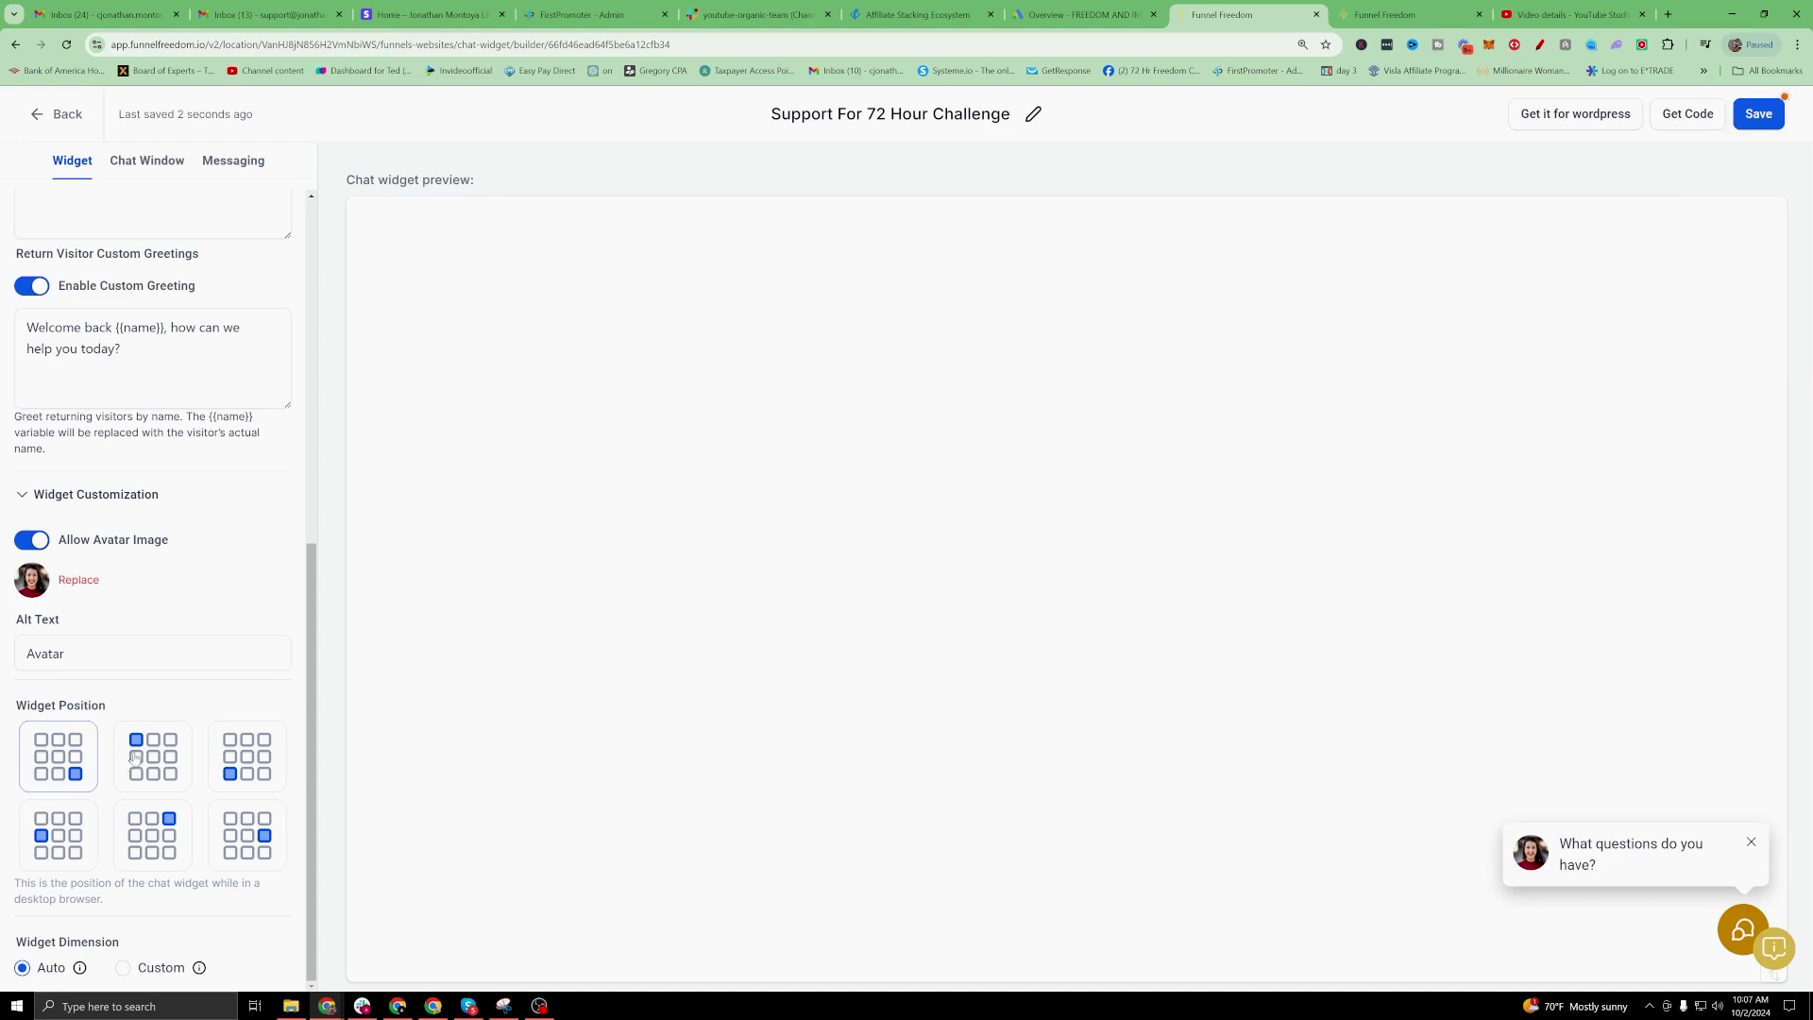
Try the top-left, middle-right and middle-left widget positions, then restore the bottom-right position.
click(172, 767)
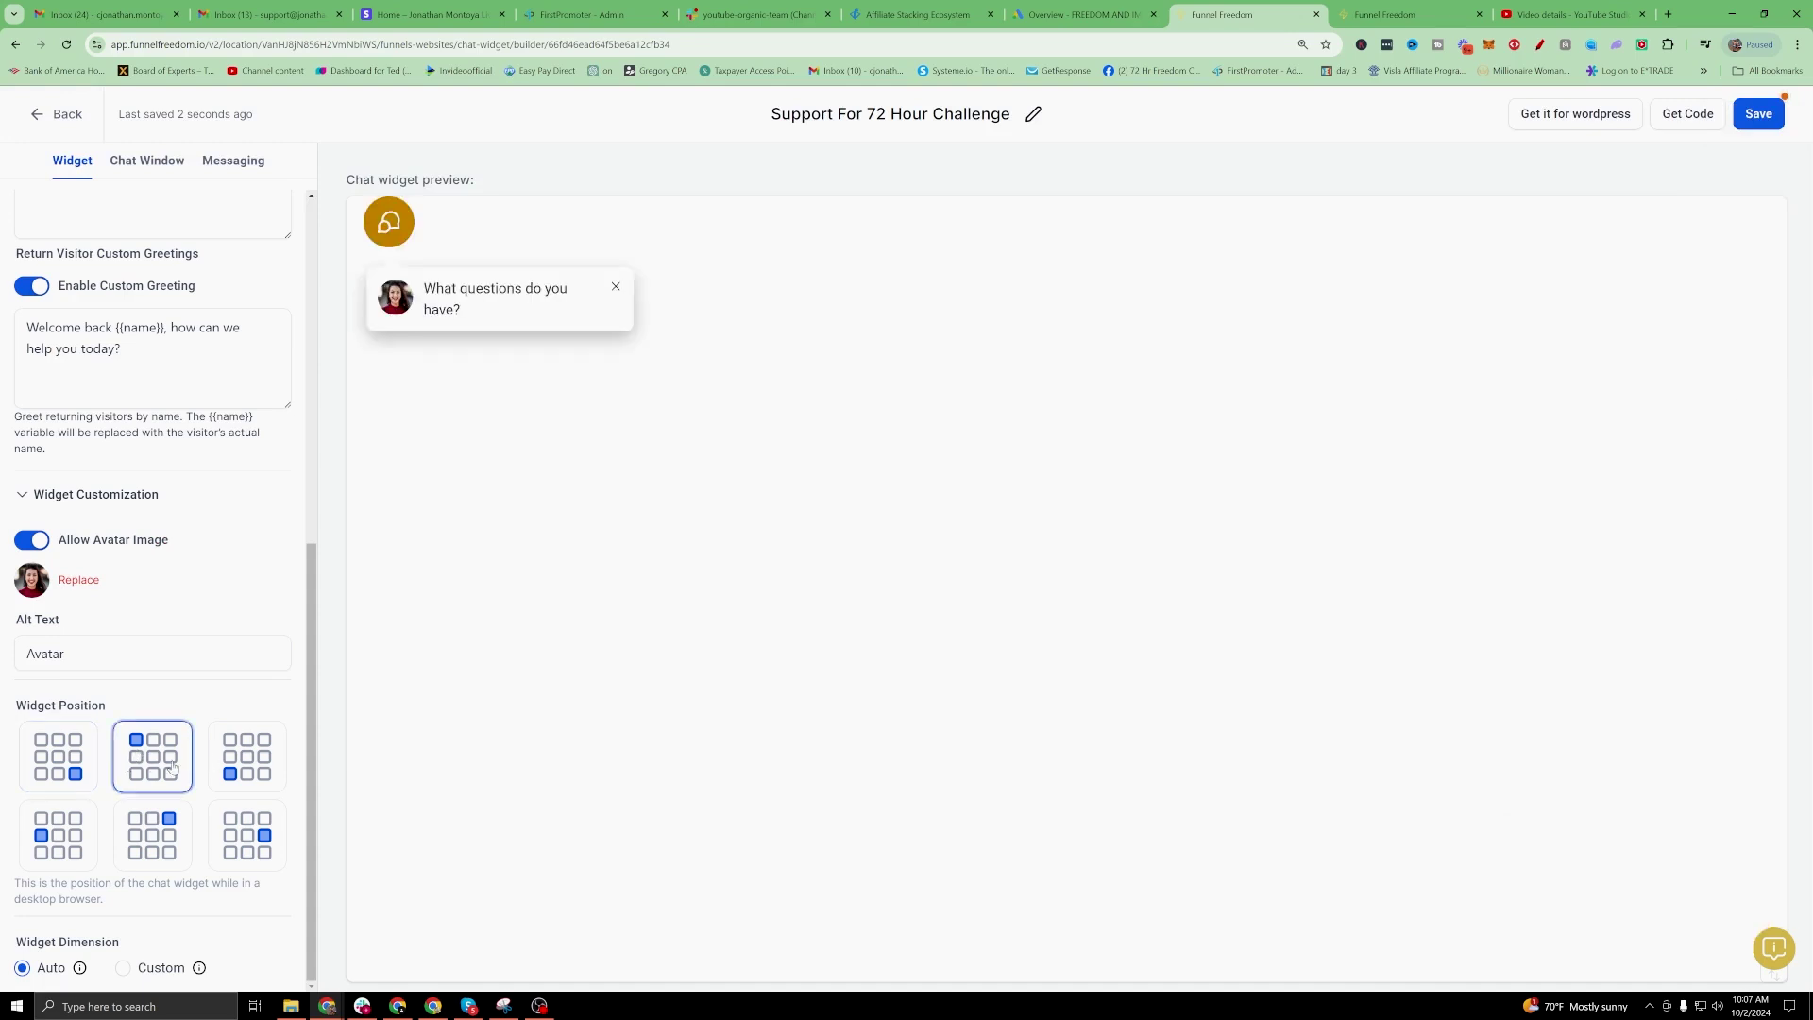
click(247, 832)
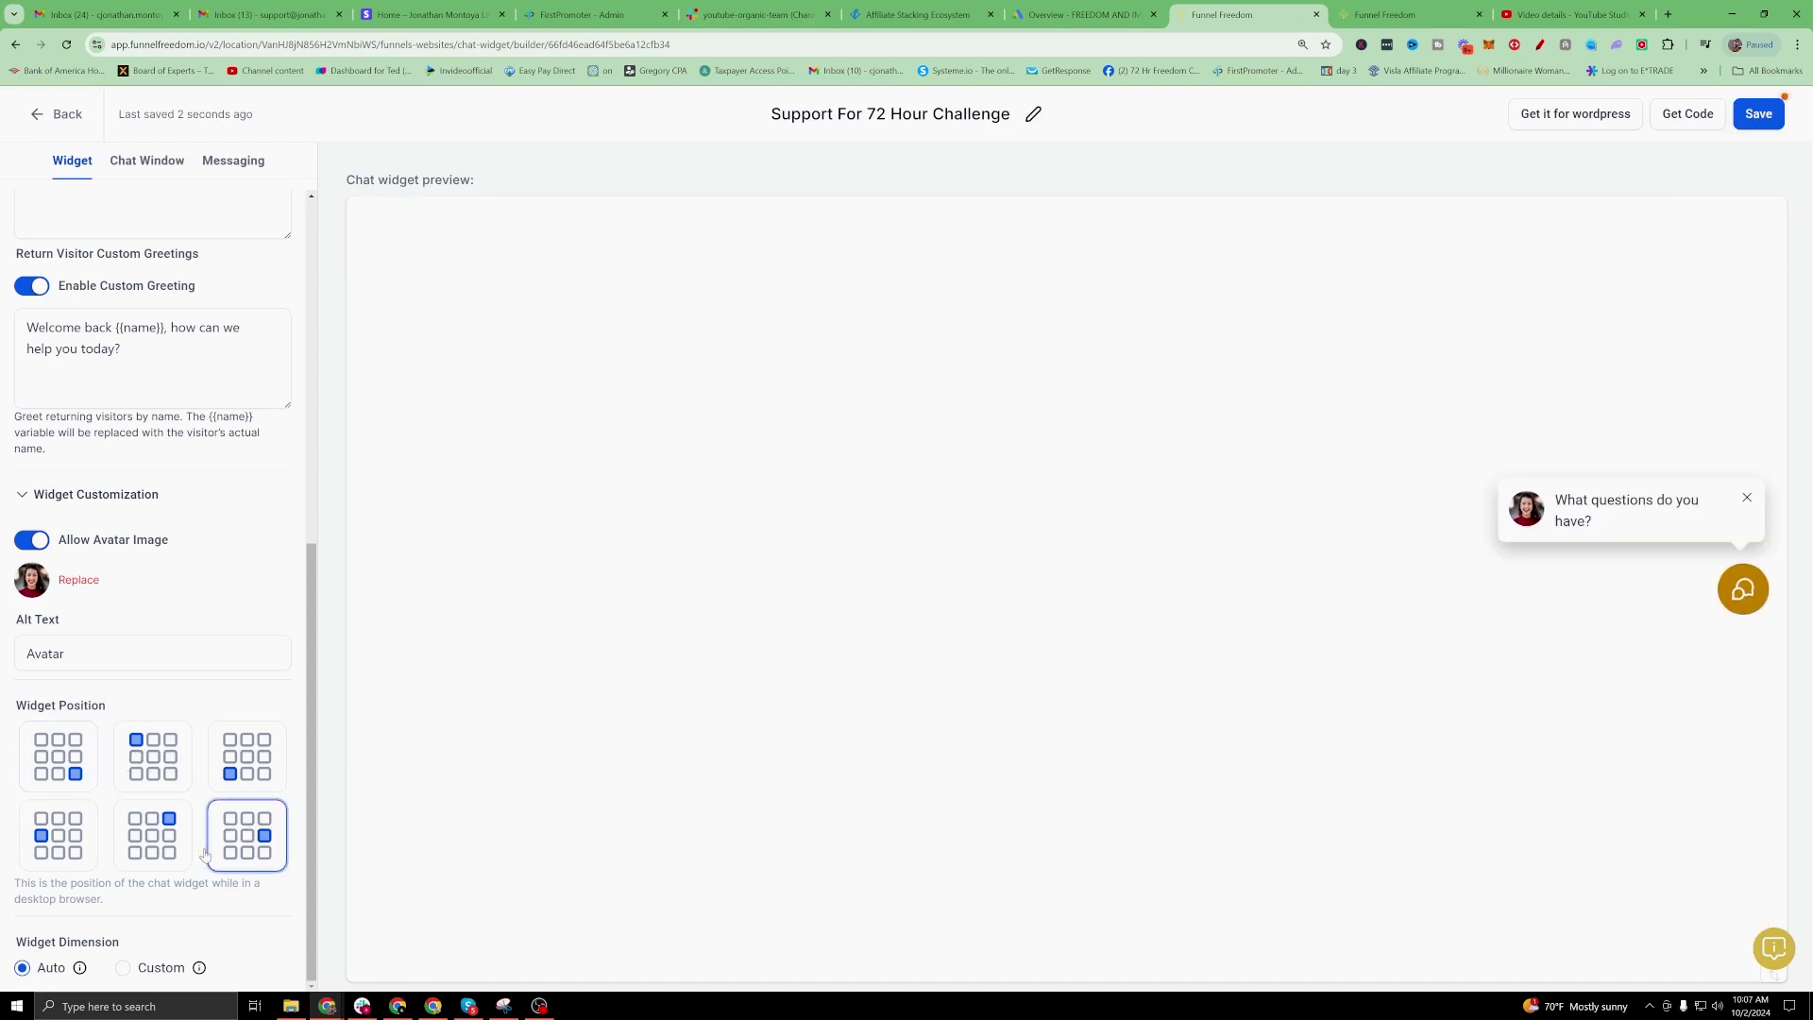
click(62, 837)
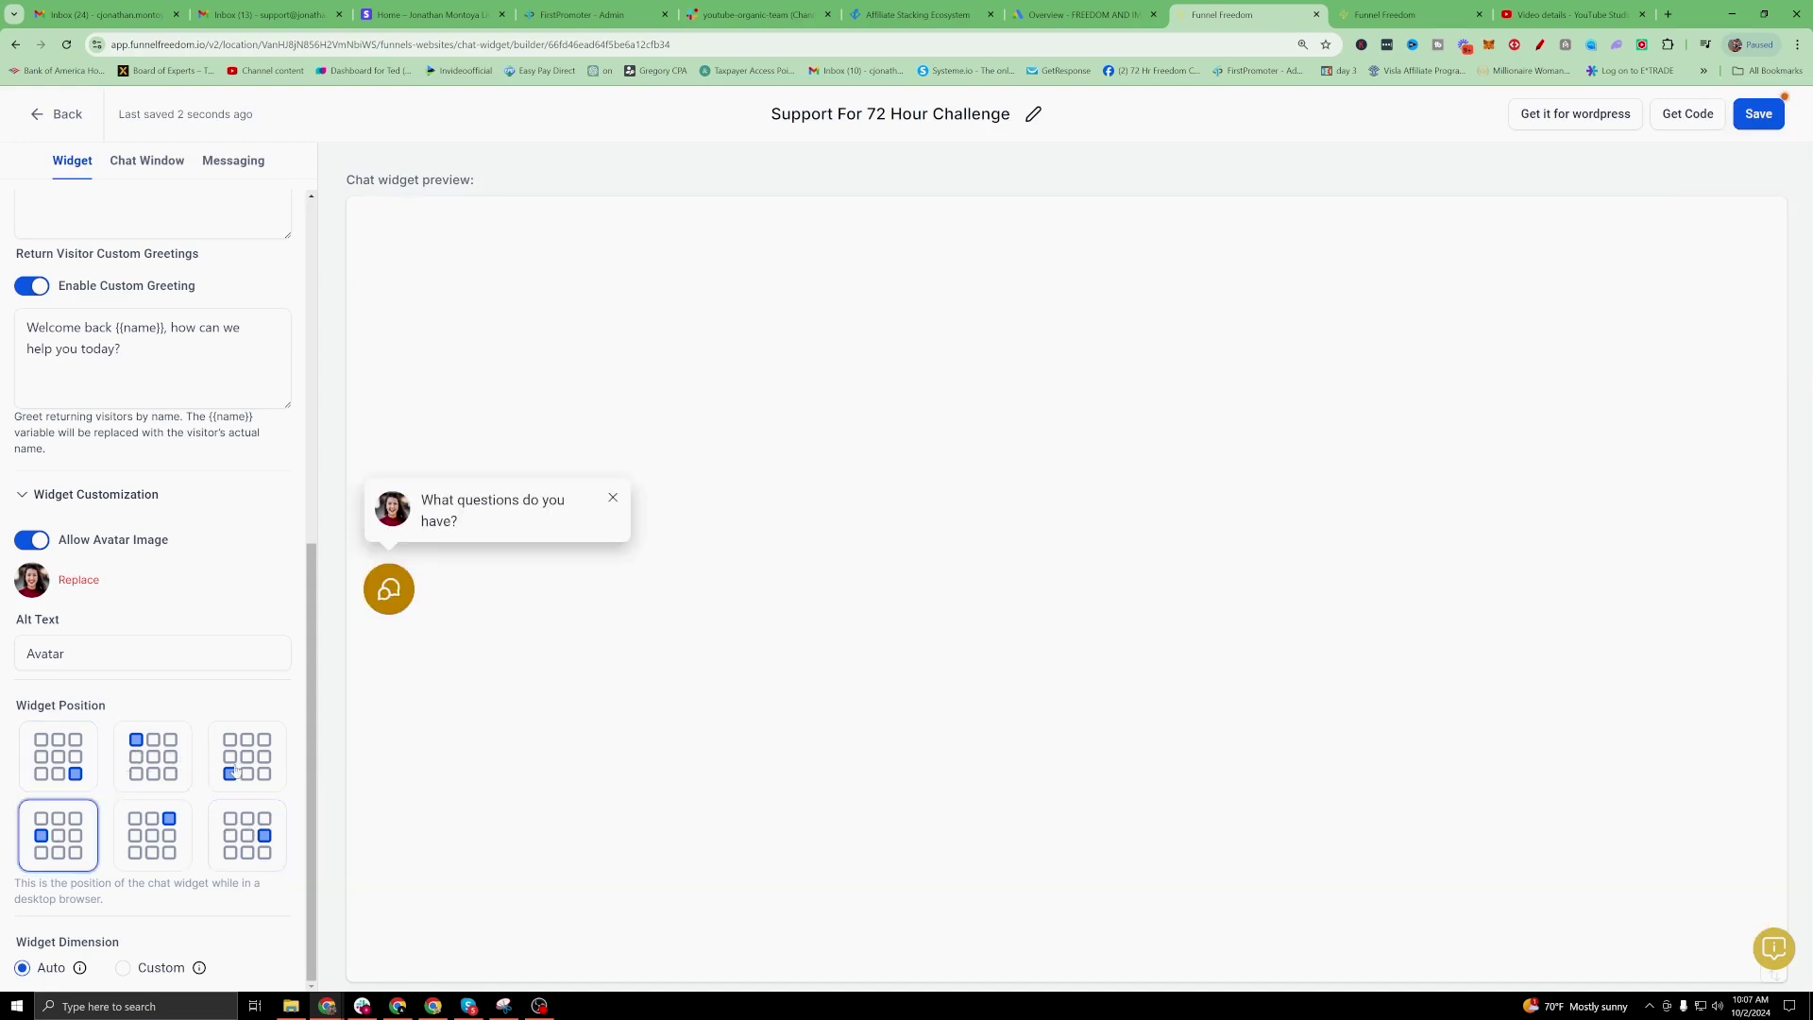
click(73, 766)
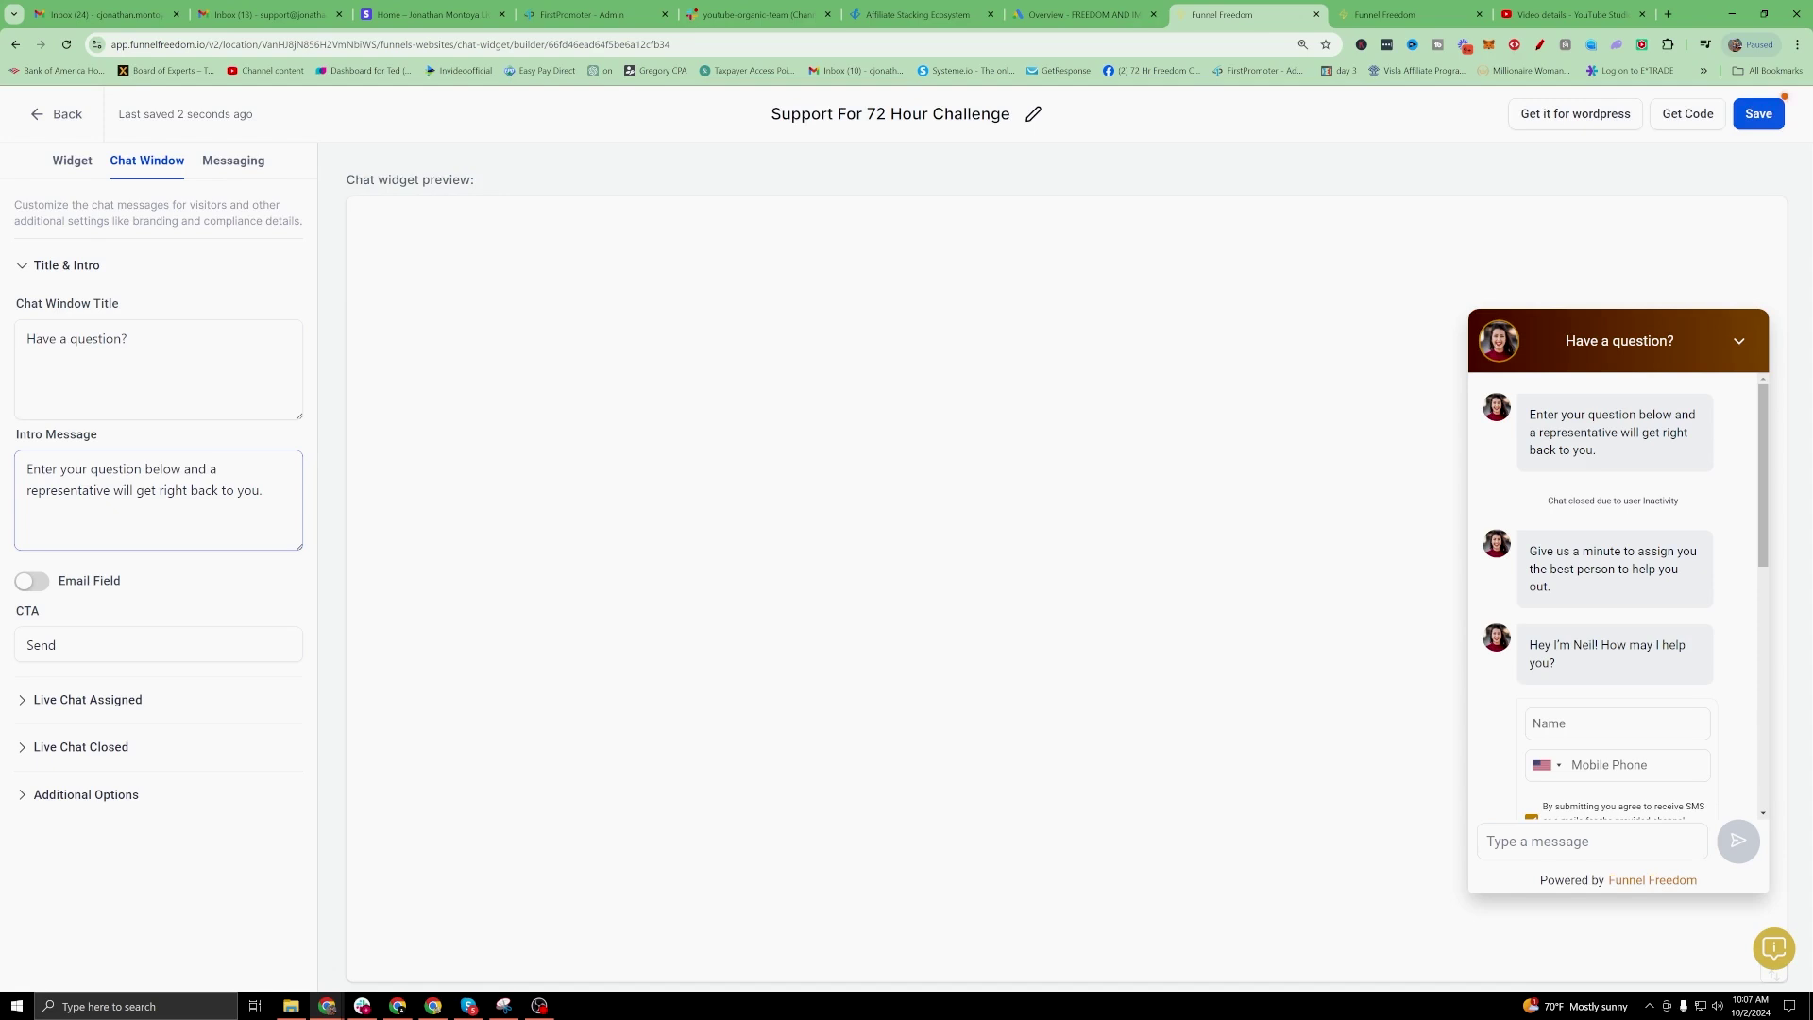
Go over the chat window title and intro message, and try enabling the Email Field before turning it off again.
click(158, 369)
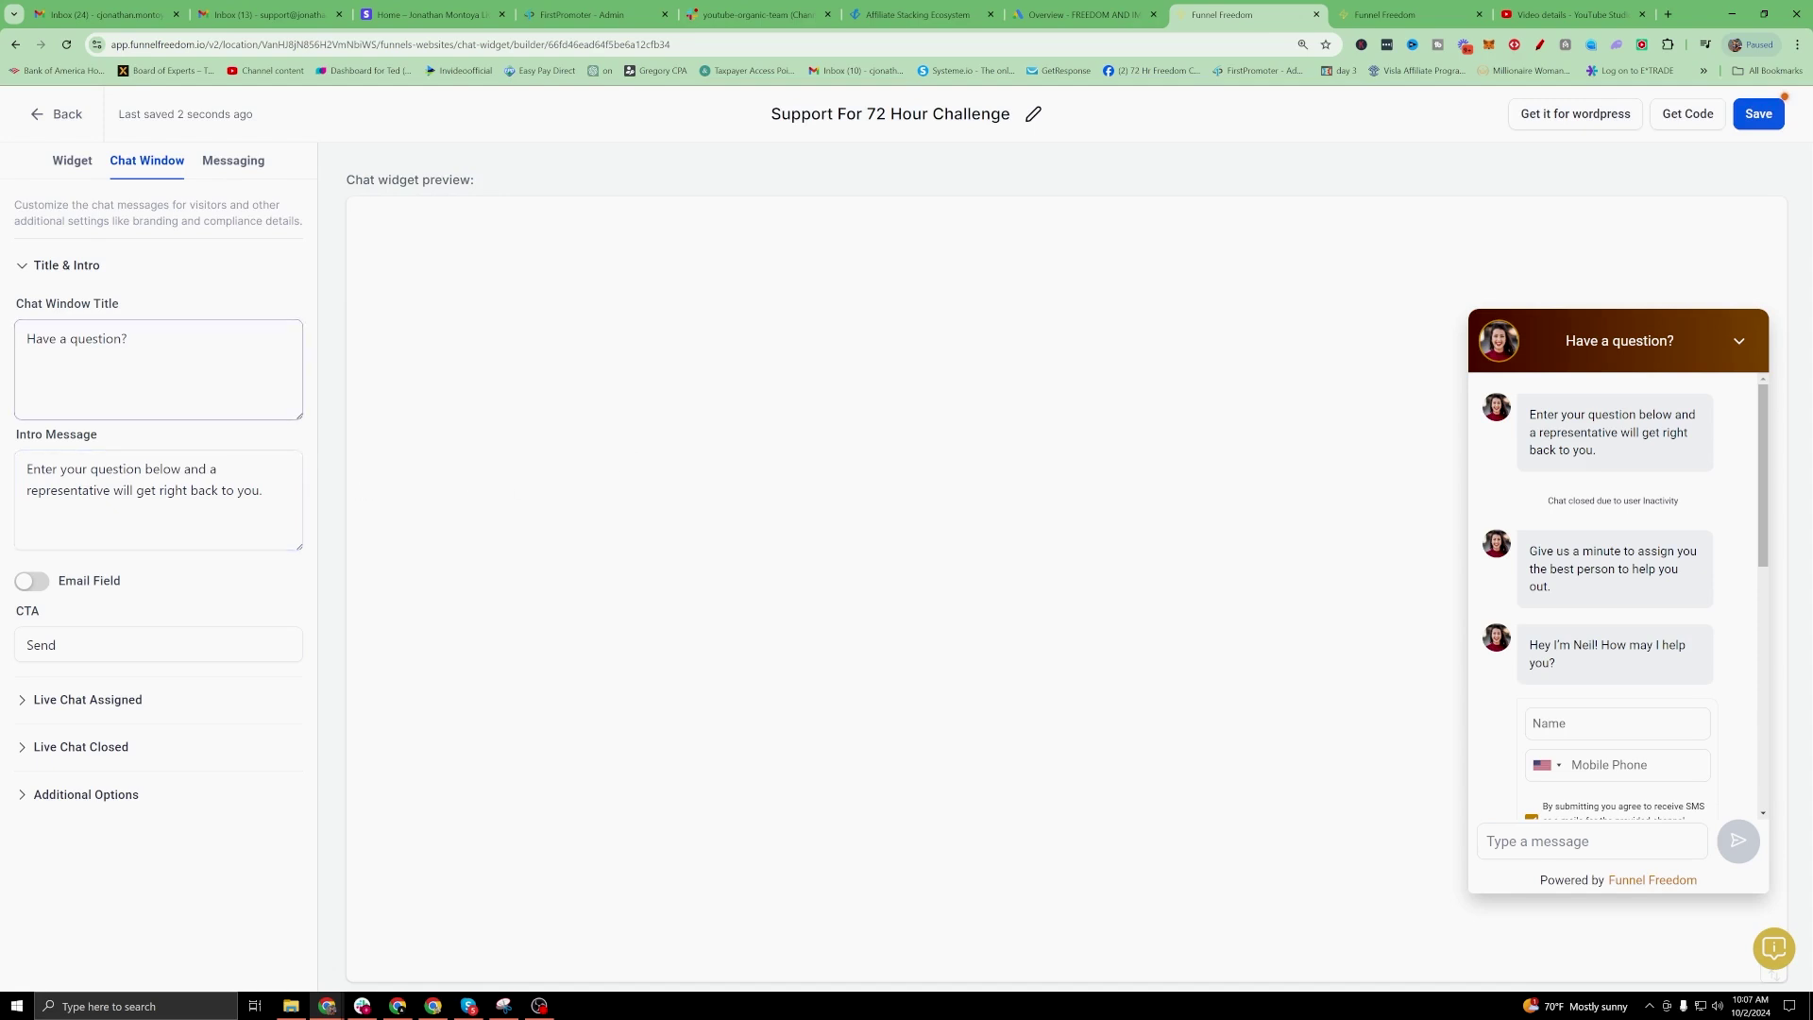
click(158, 501)
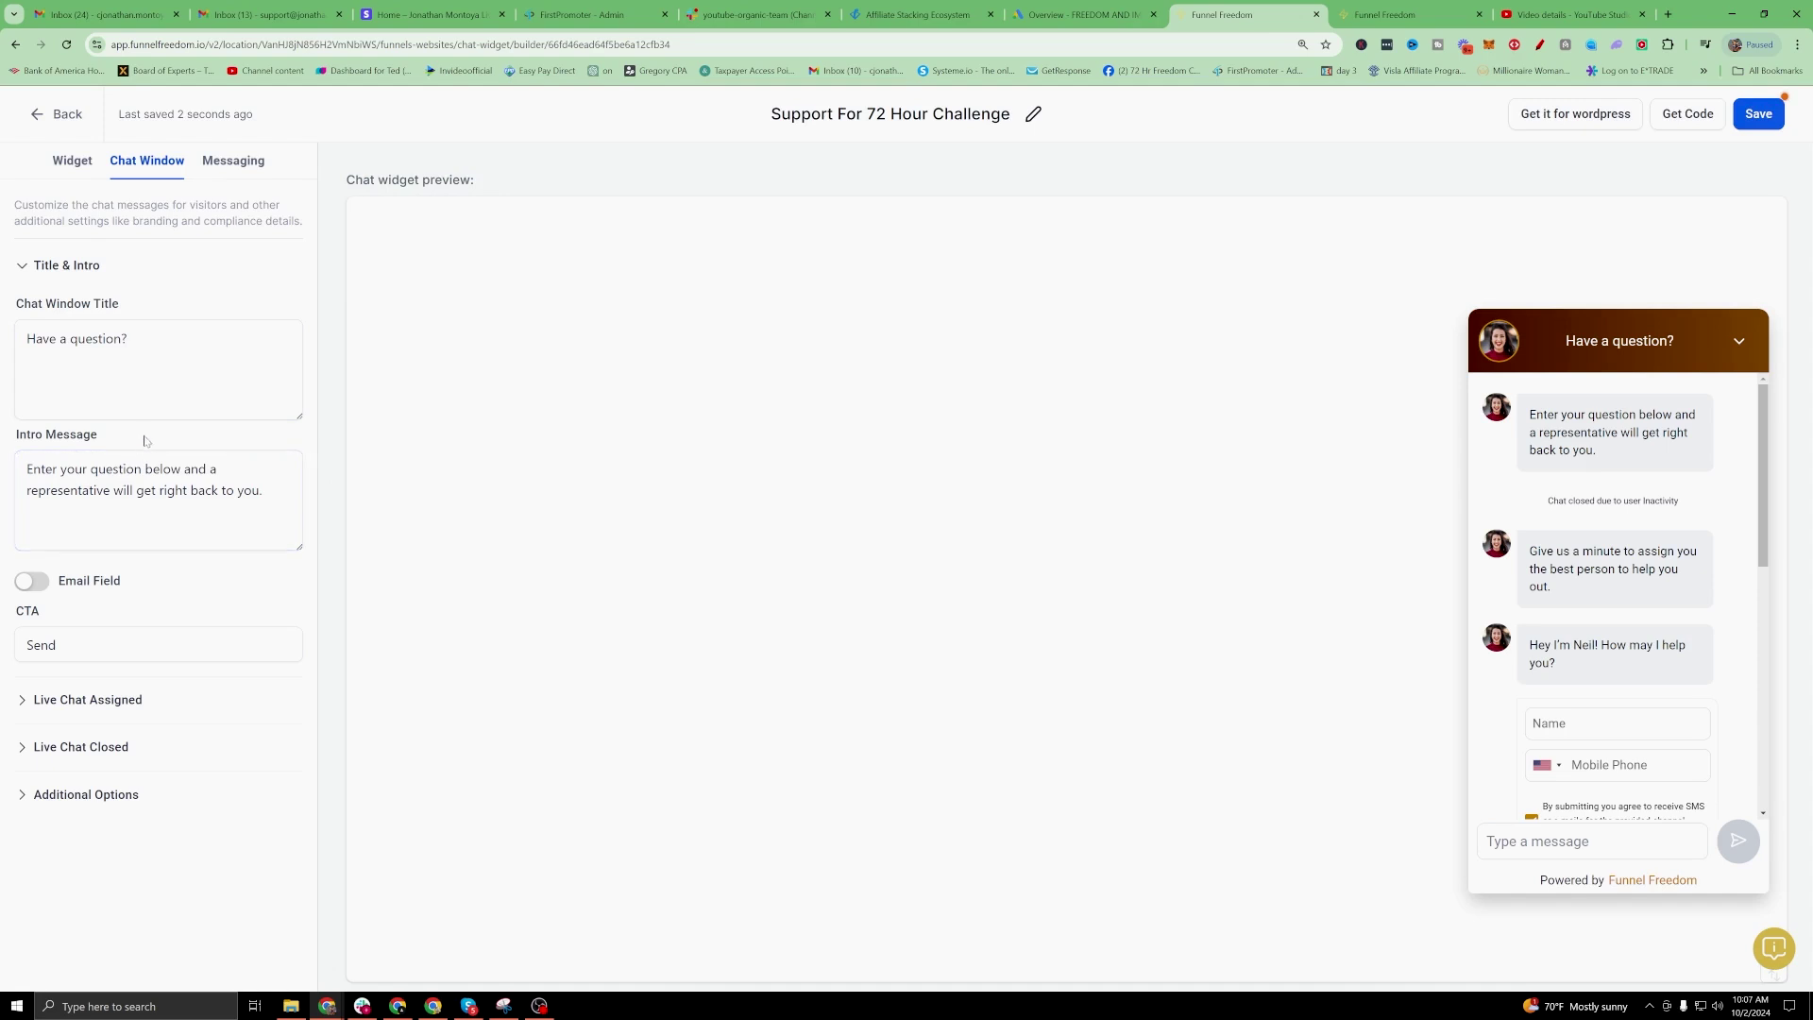
click(32, 580)
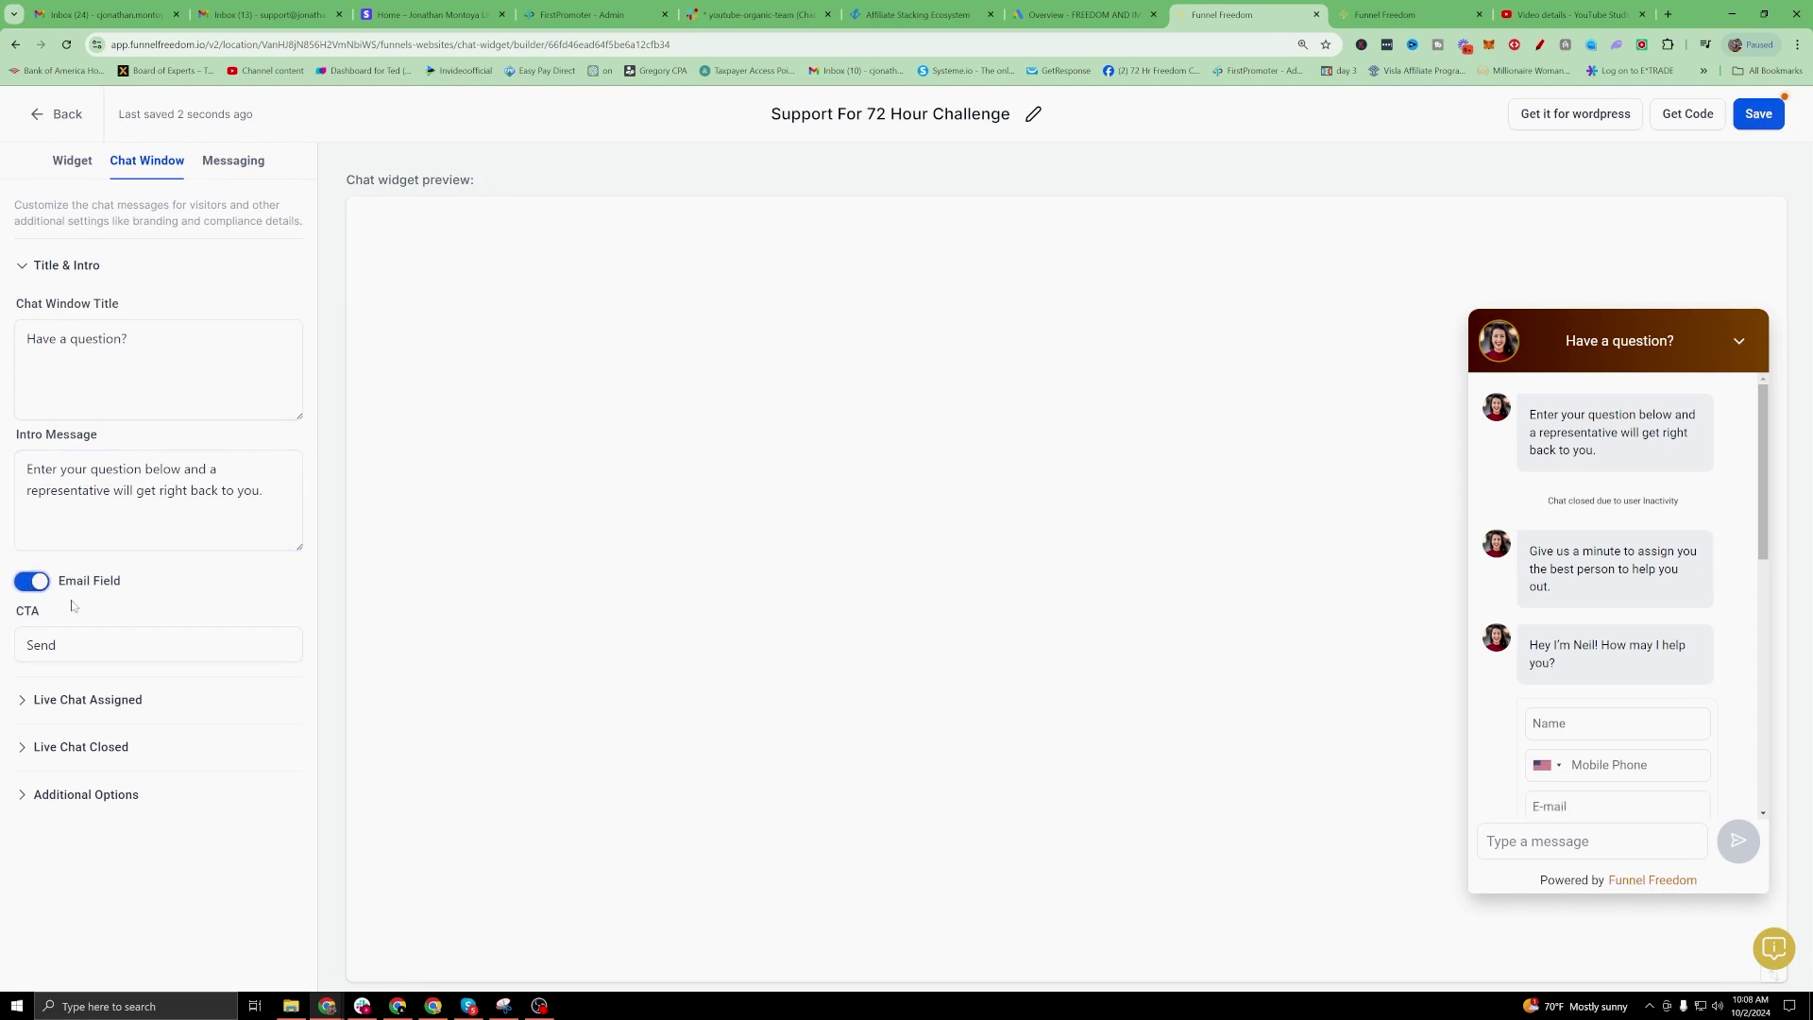
click(31, 581)
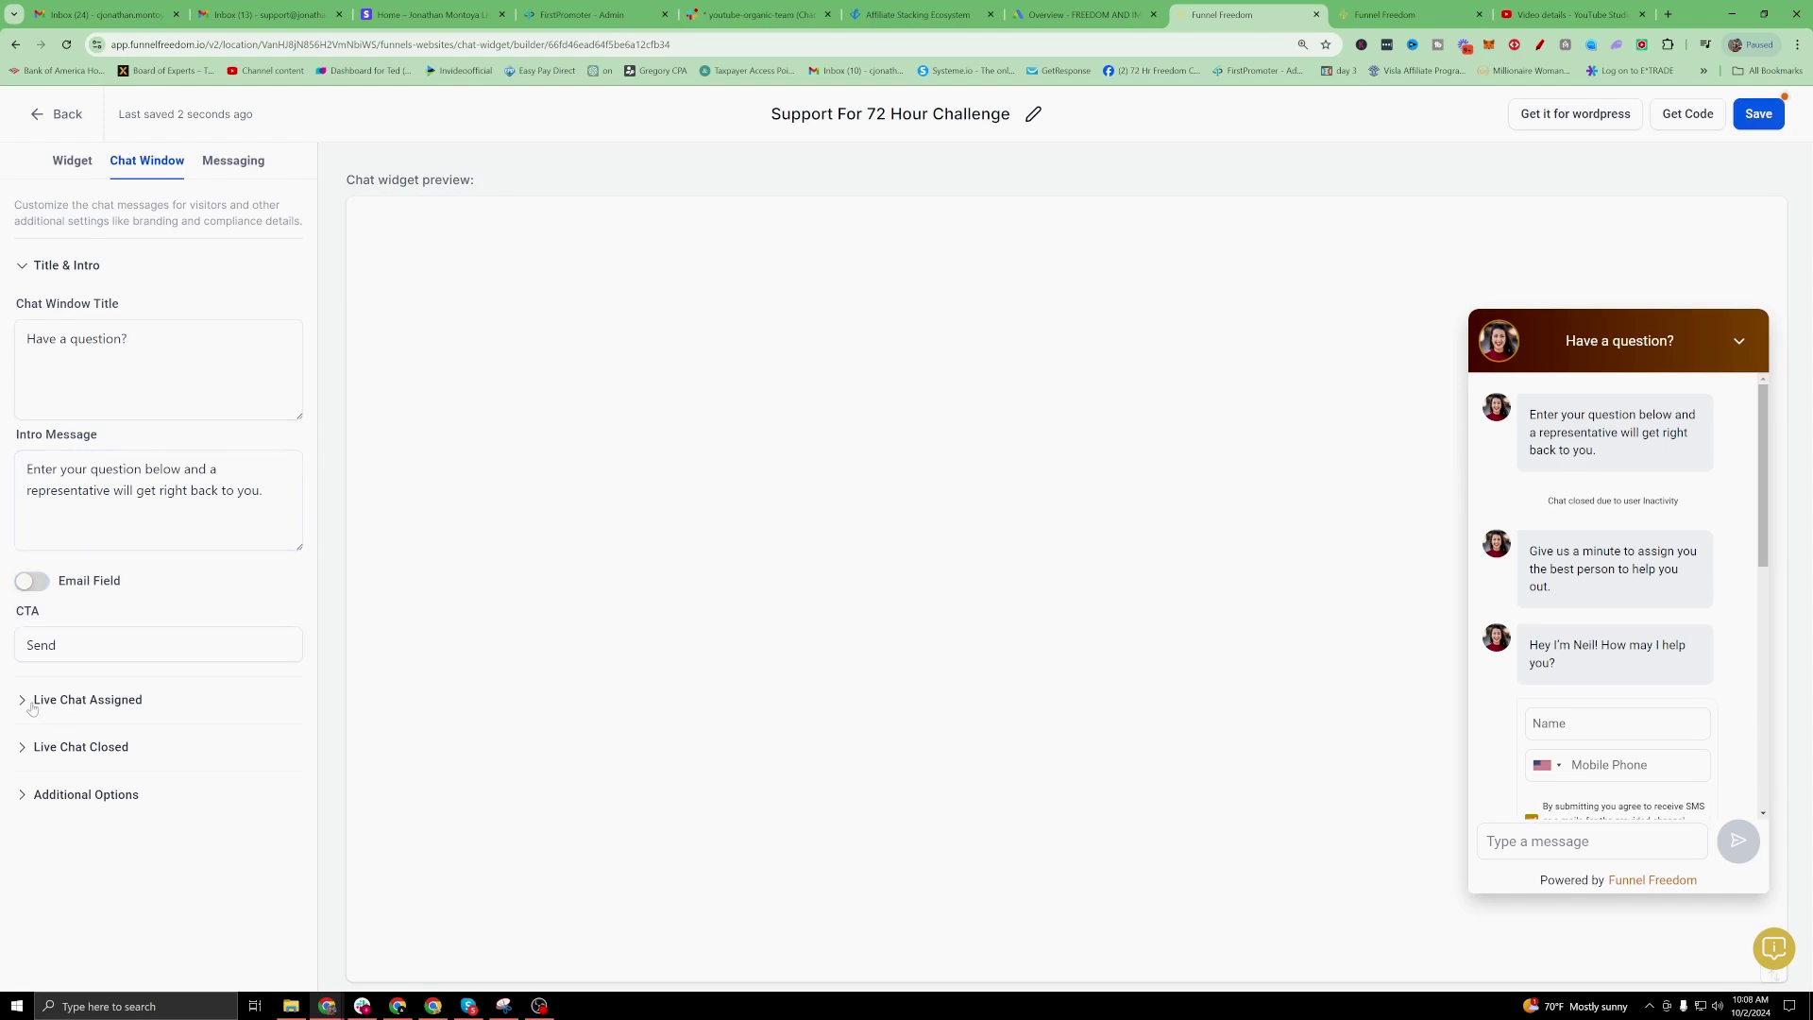
Review the Live Chat Assigned settings, circling the live chat welcome message option in red, and collapse the section.
click(80, 700)
scroll(121, 597, down, 1)
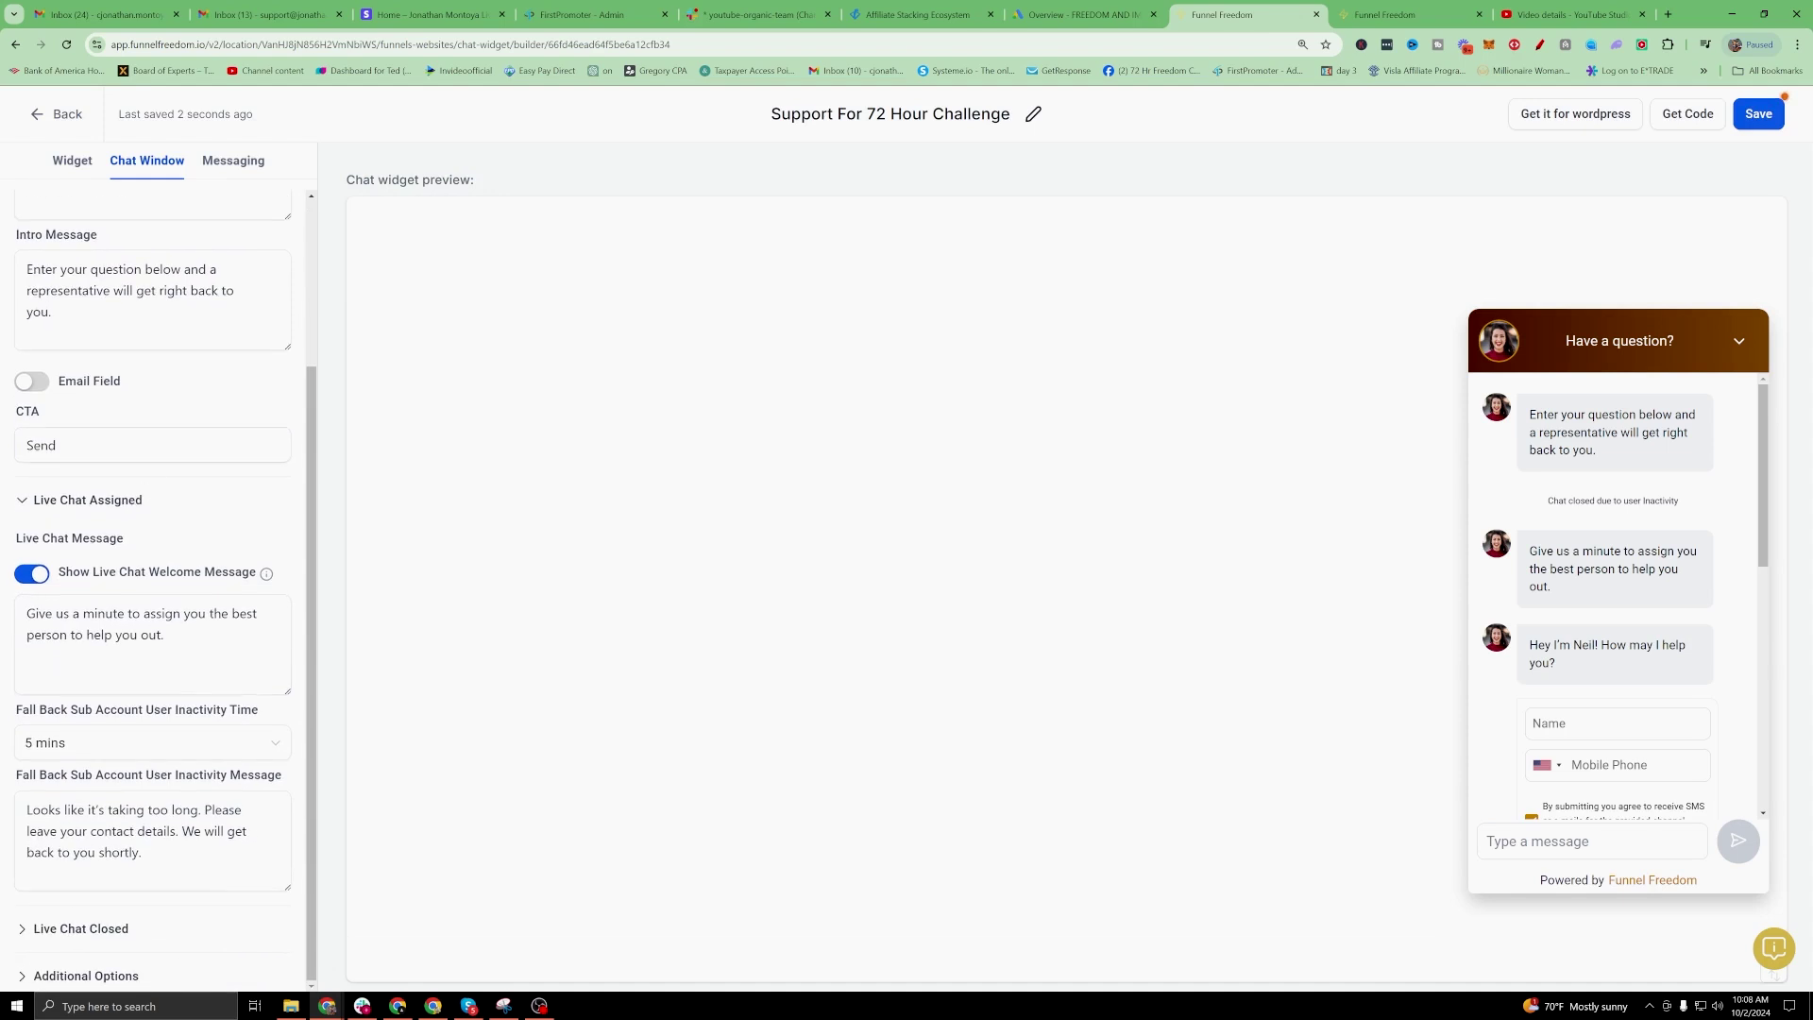
click(1536, 47)
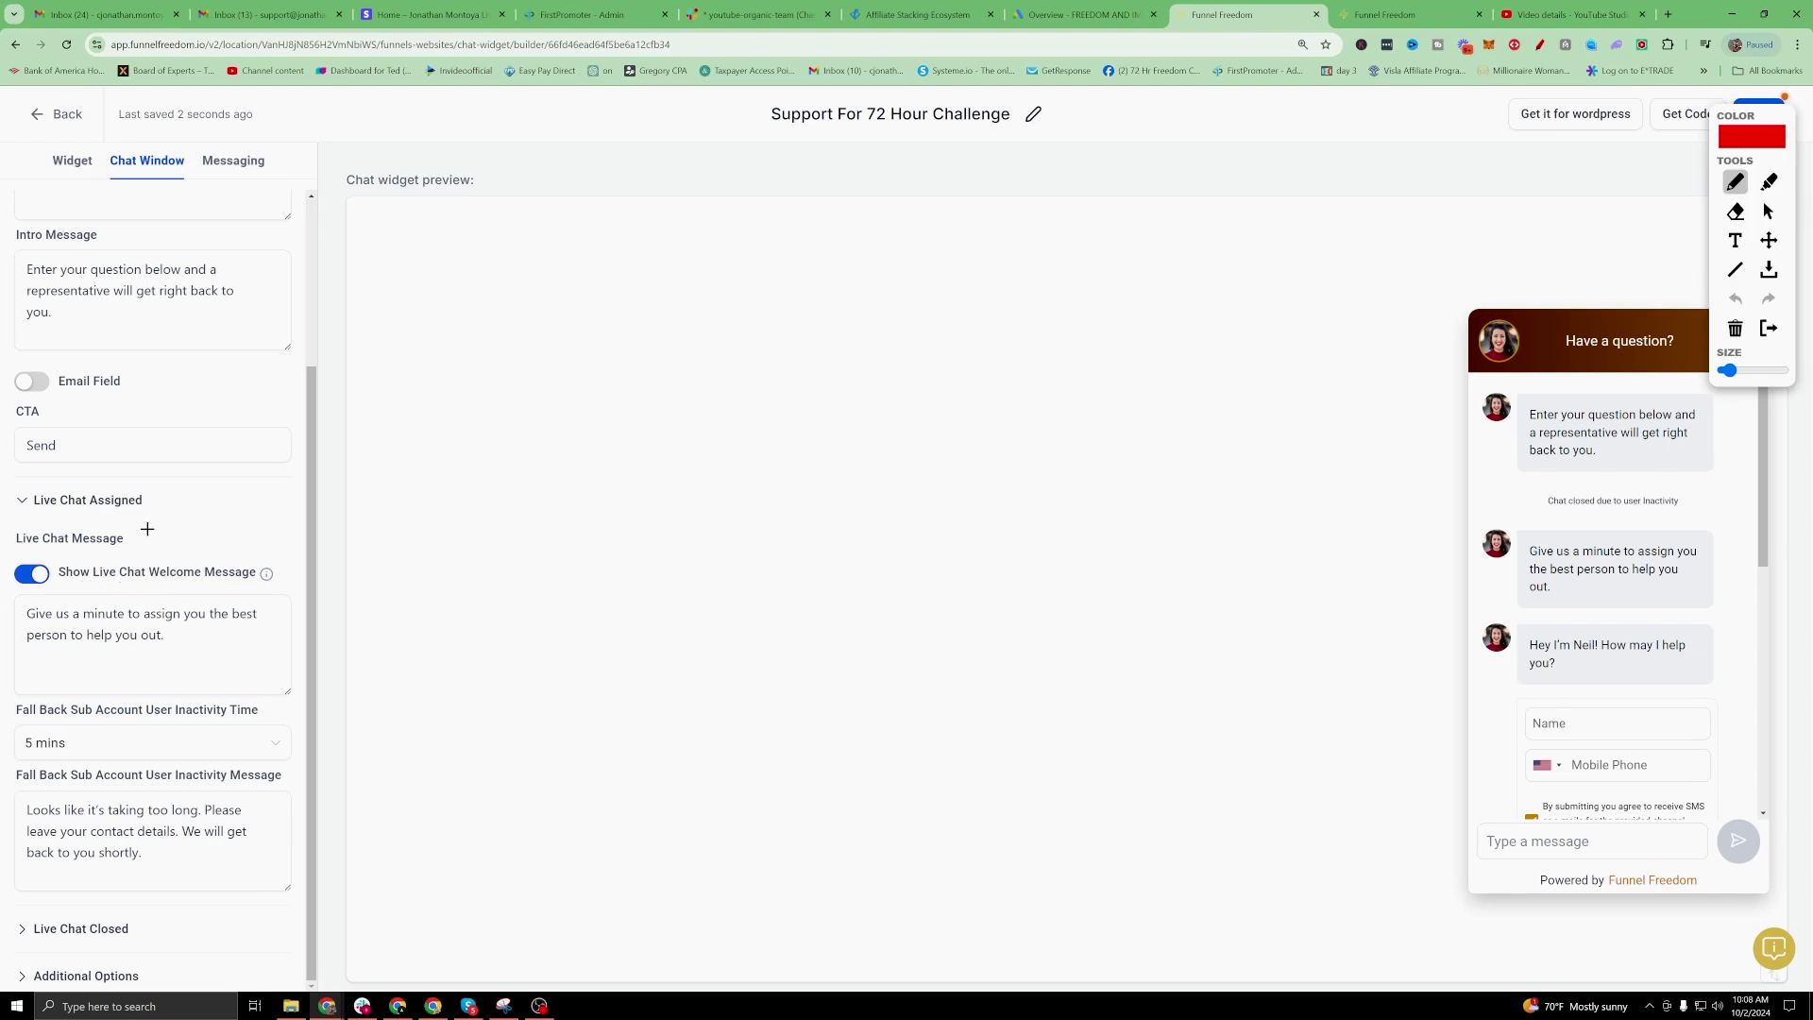
mouse_move(3, 514)
mouse_down()
mouse_move(115, 630)
mouse_move(107, 514)
mouse_up()
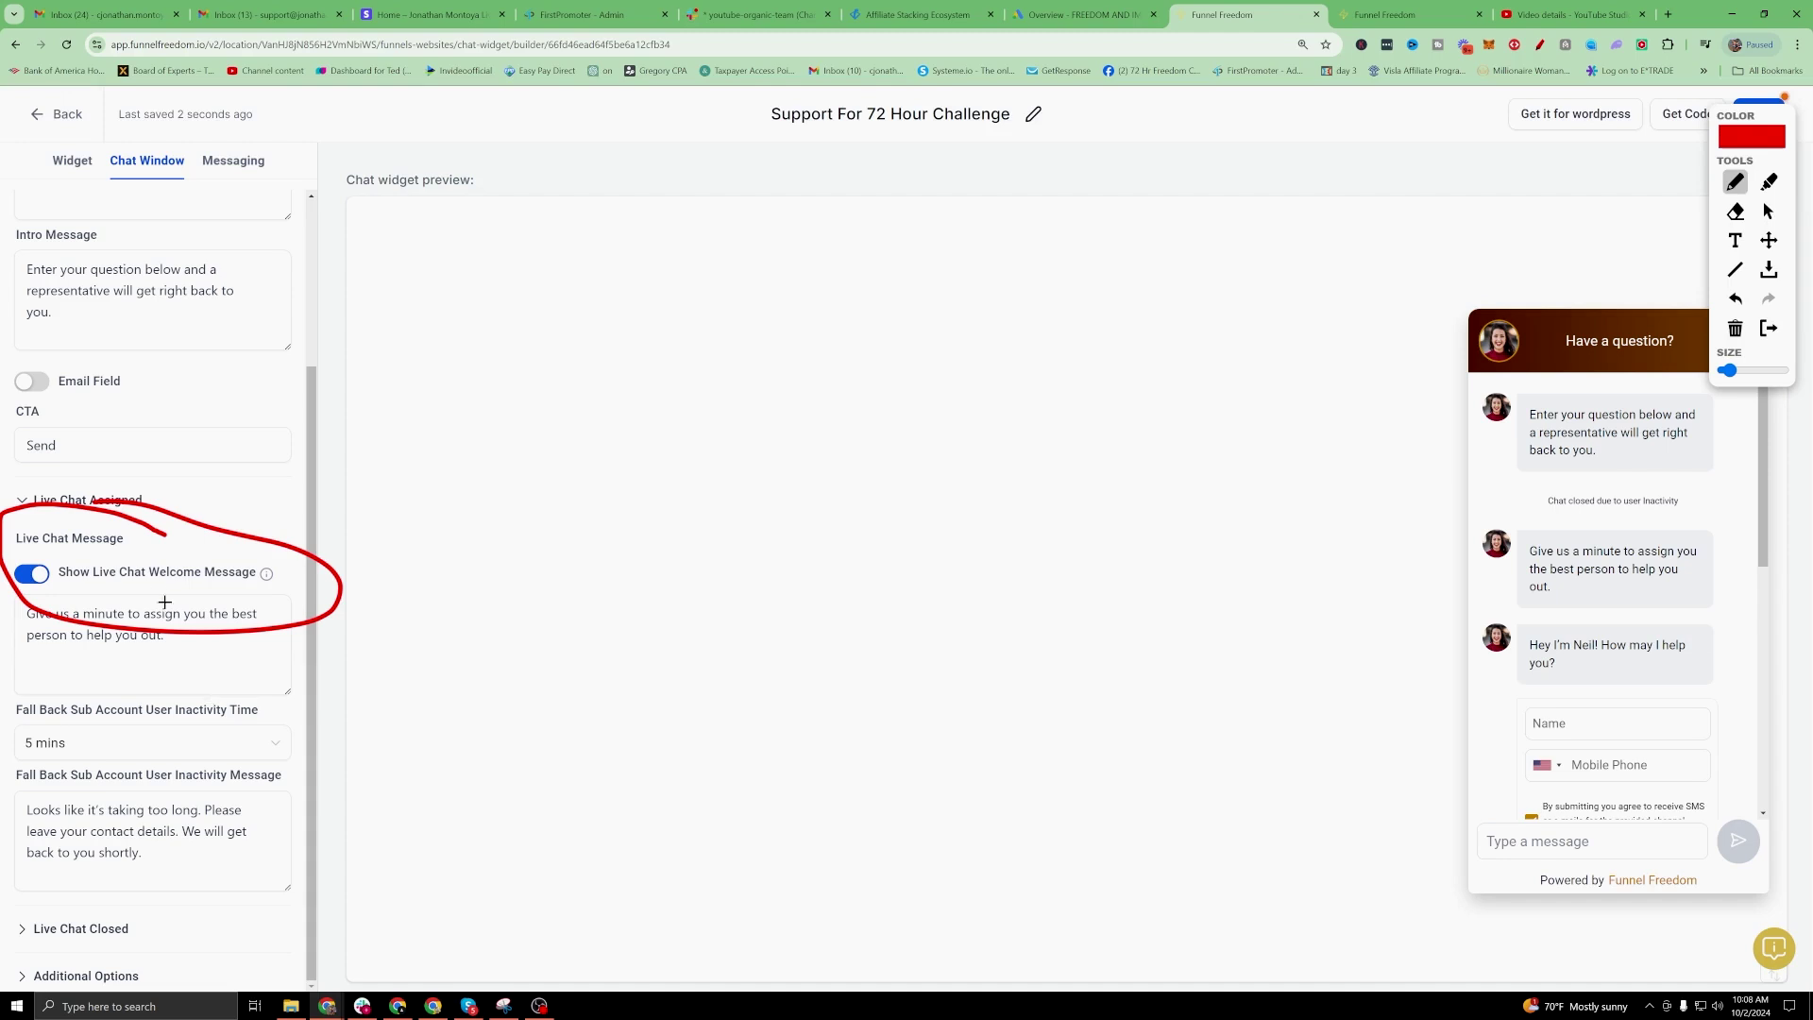
key(Escape)
click(23, 501)
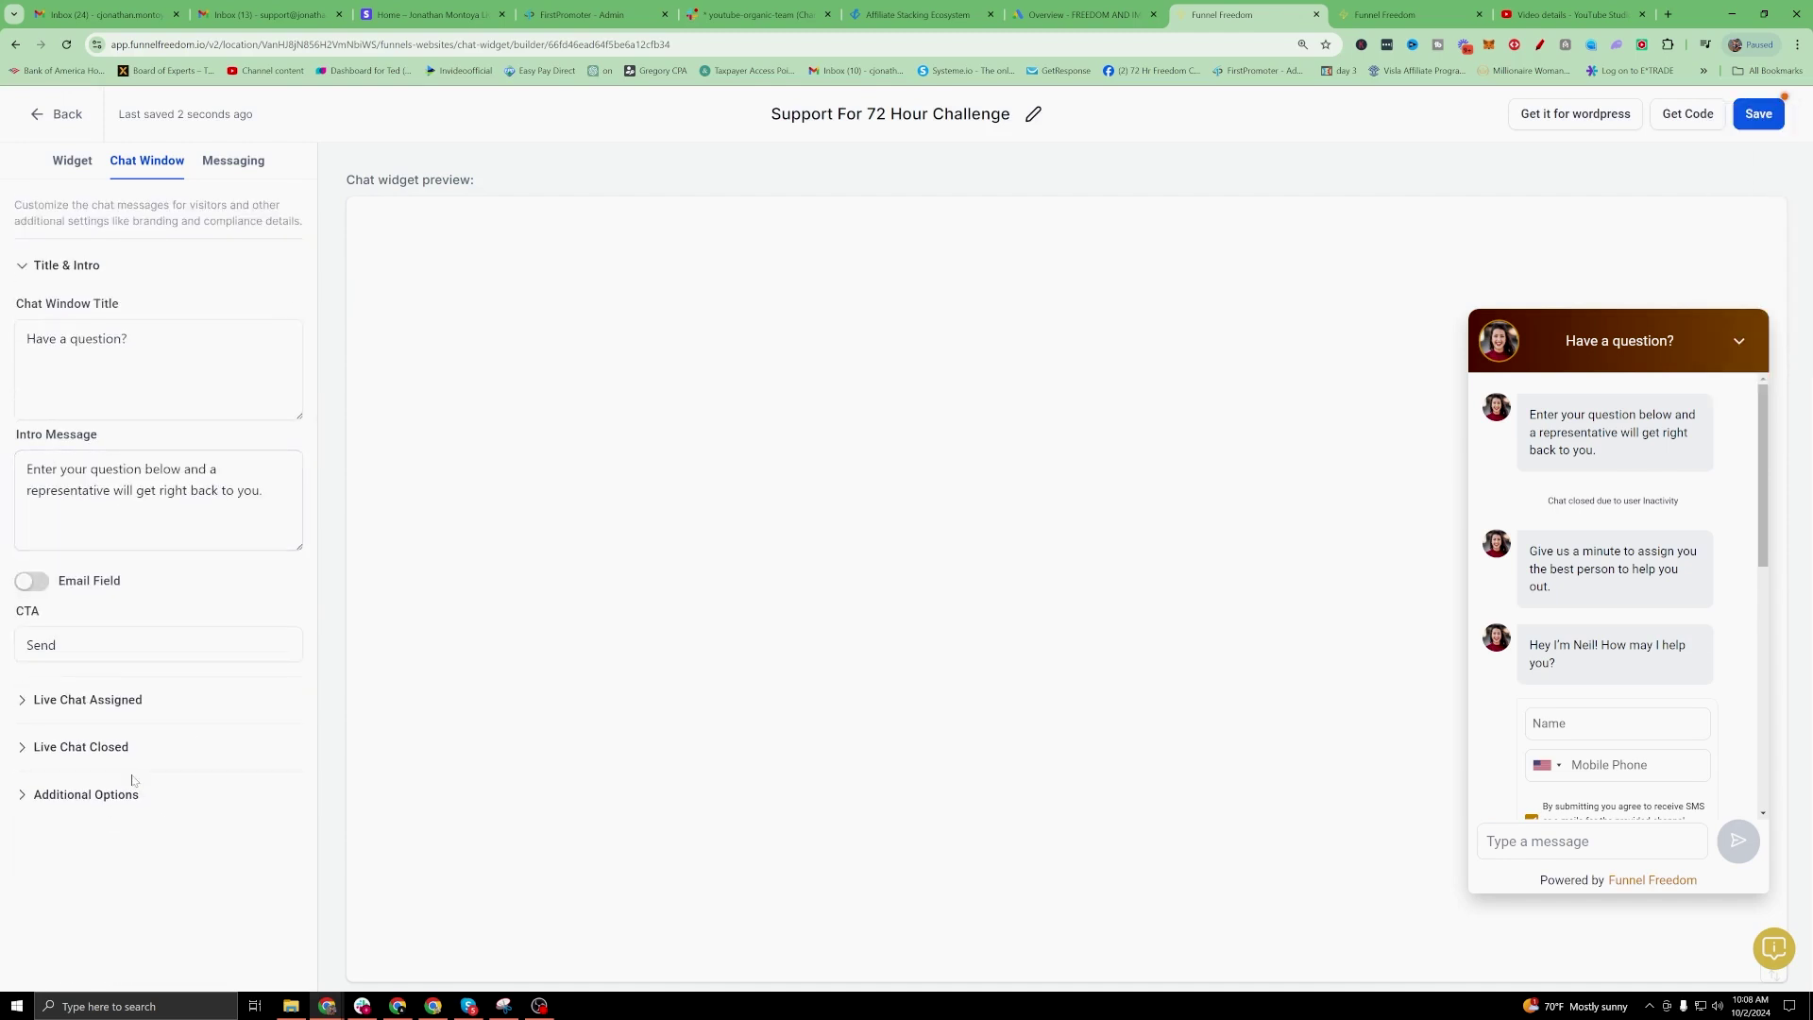
Review the Messaging settings, circling the Messaging, Feedback Message, Acknowledgement Message and Chat Ended Message headings in red.
click(233, 161)
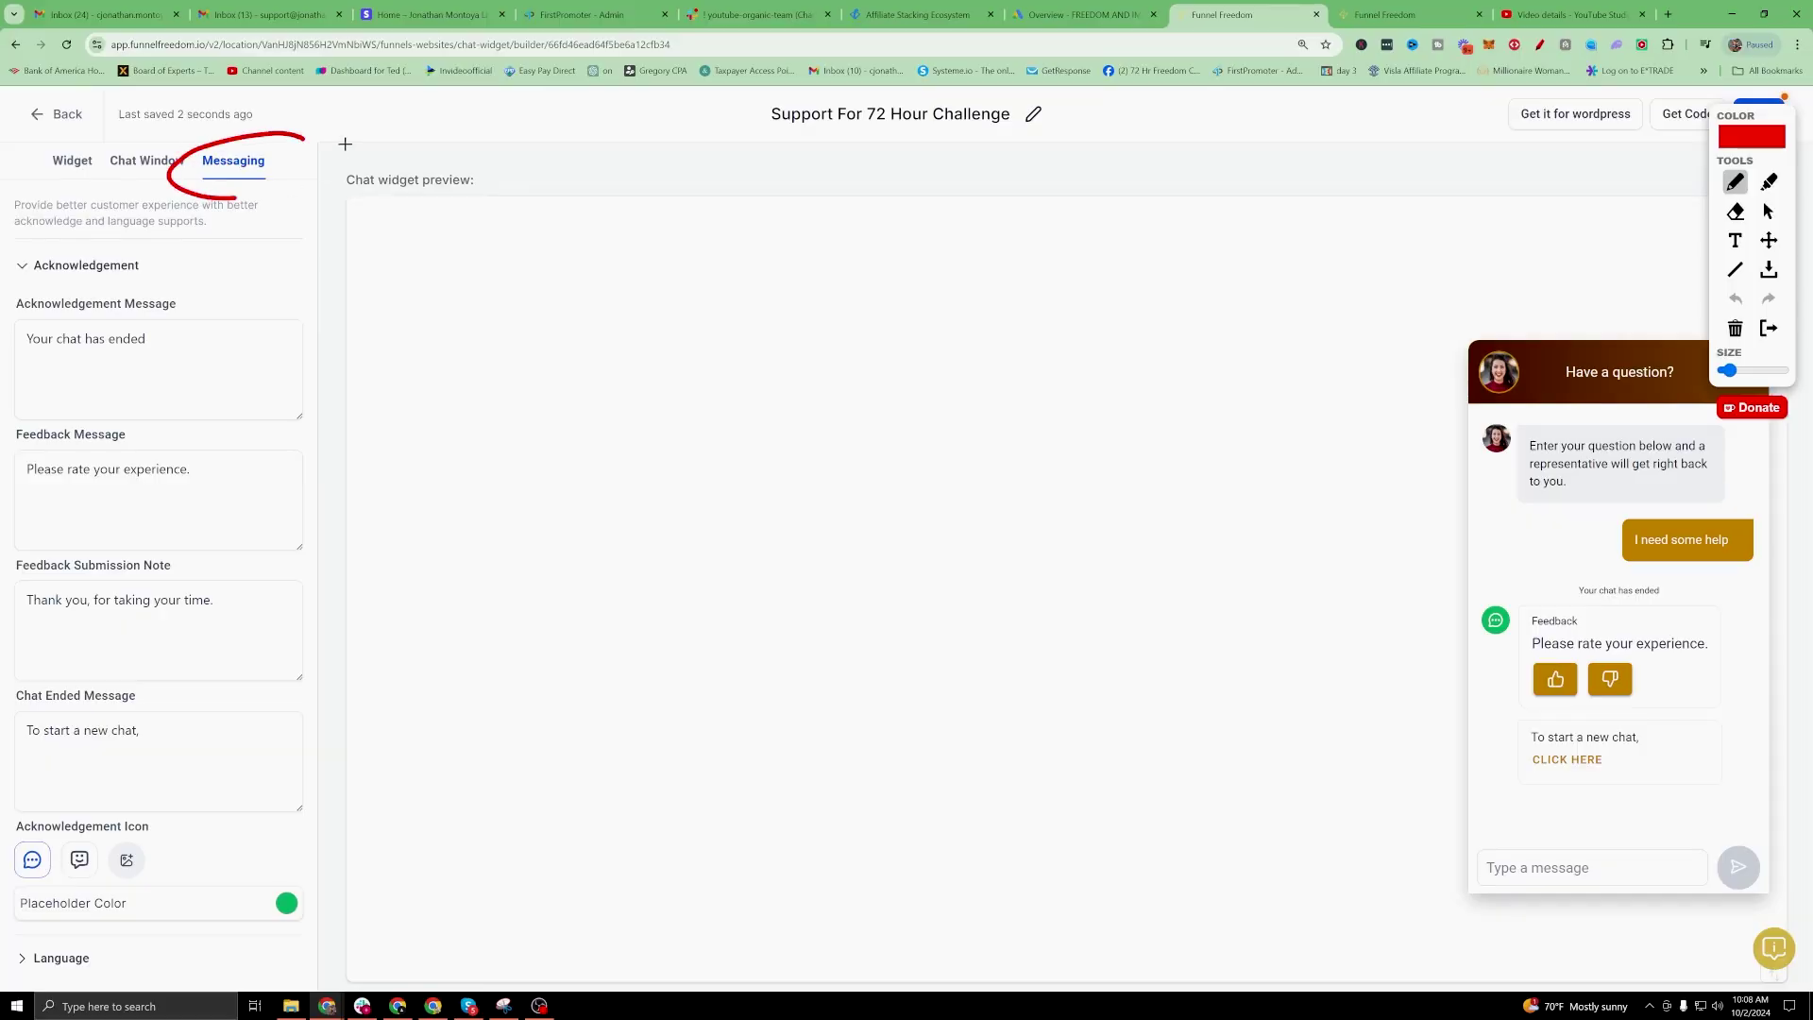
drag(248, 197, 201, 112)
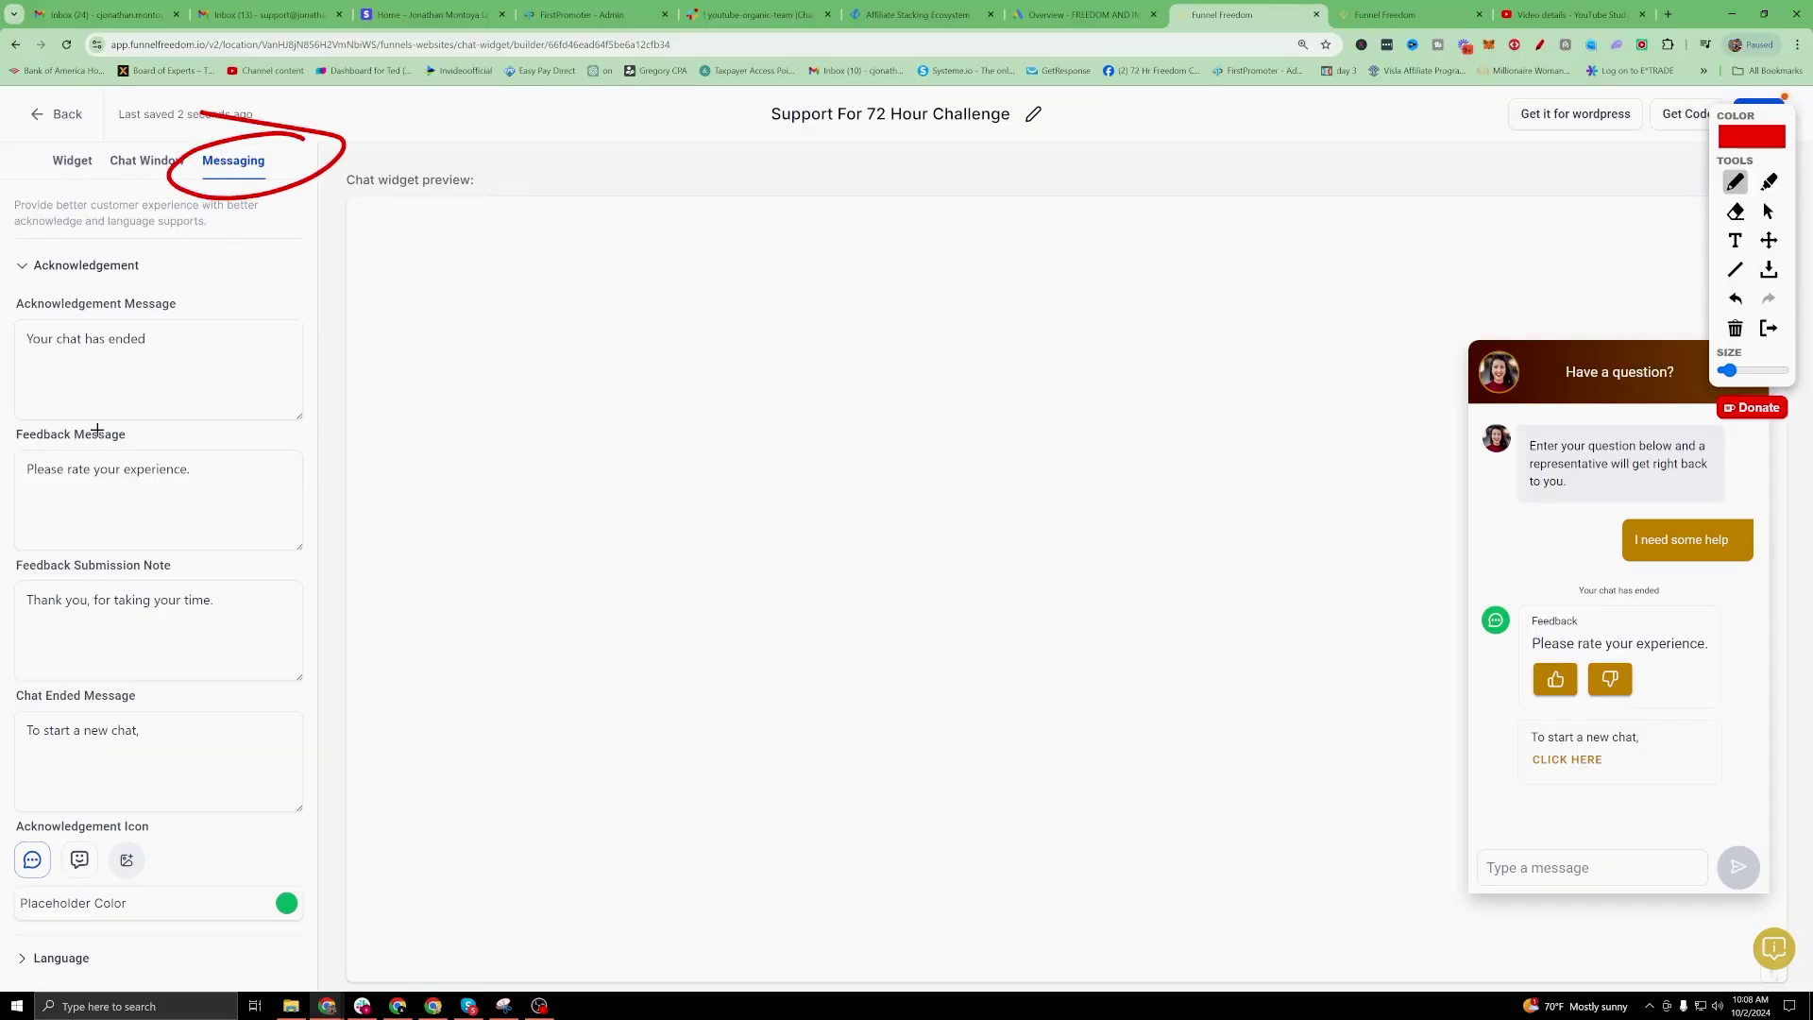
mouse_move(158, 414)
mouse_down()
mouse_move(94, 459)
mouse_move(139, 416)
mouse_up()
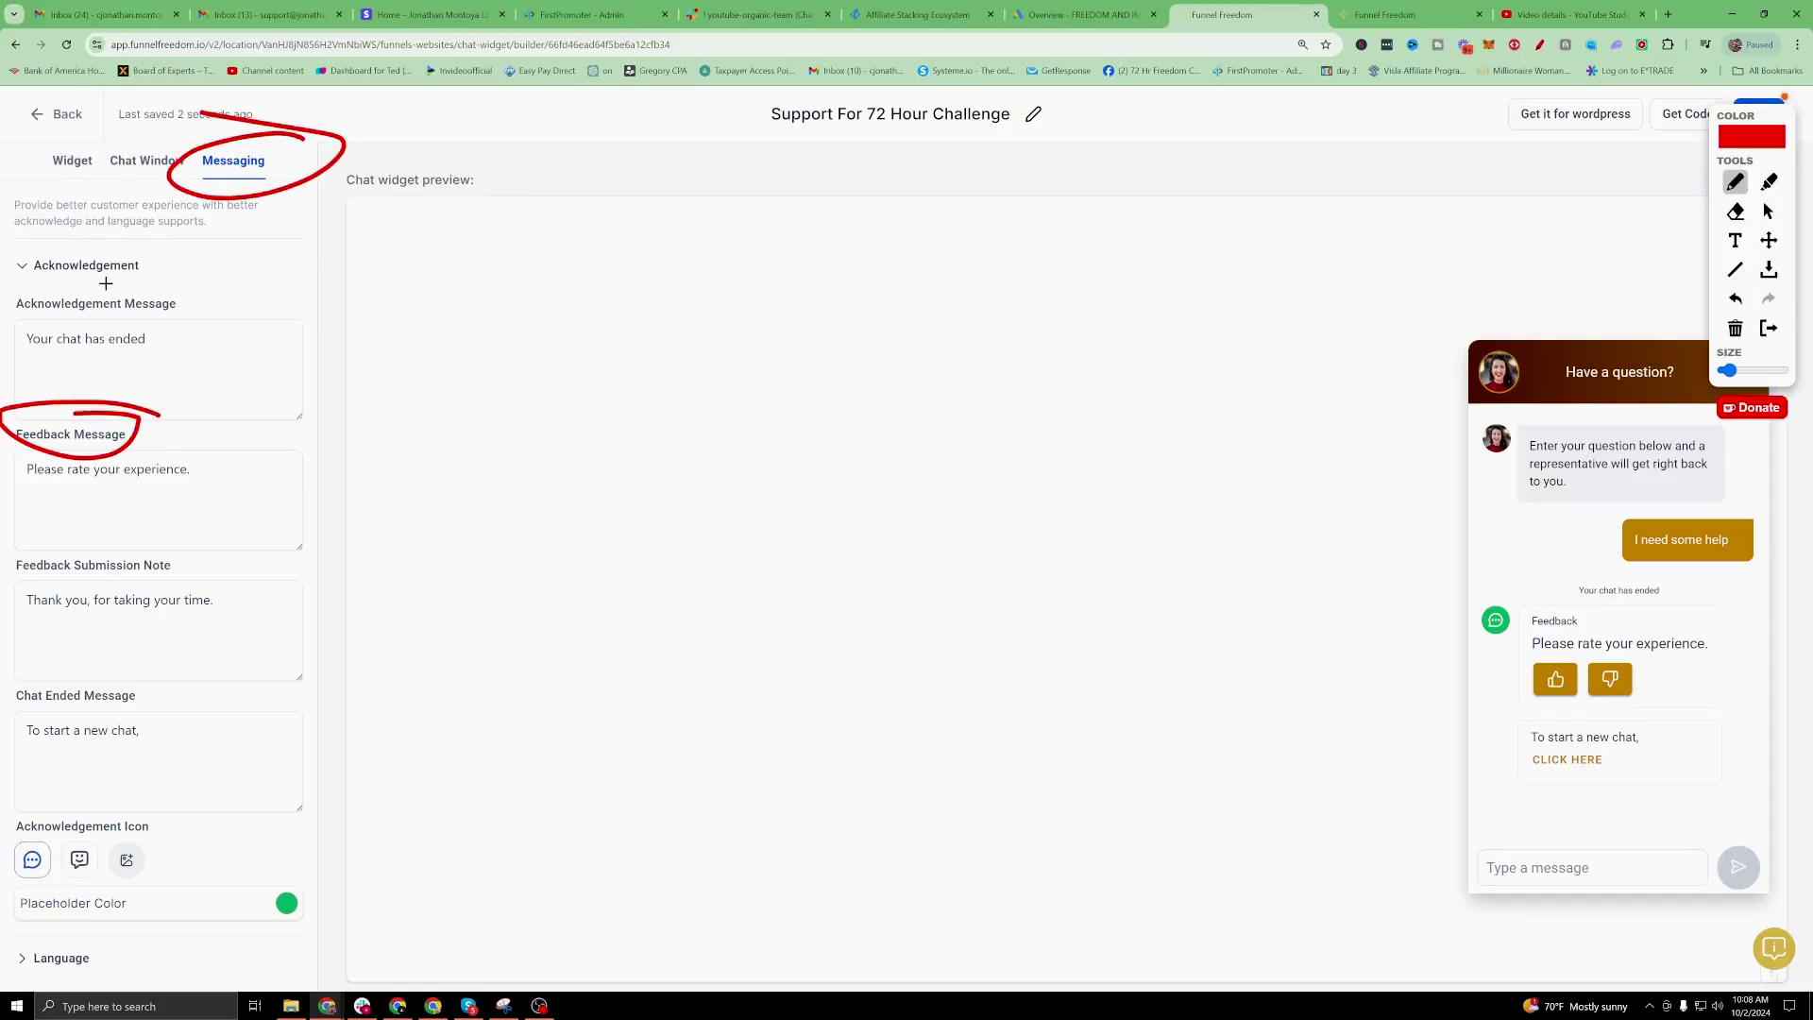
mouse_move(106, 283)
mouse_down()
mouse_move(7, 305)
mouse_move(58, 300)
mouse_up()
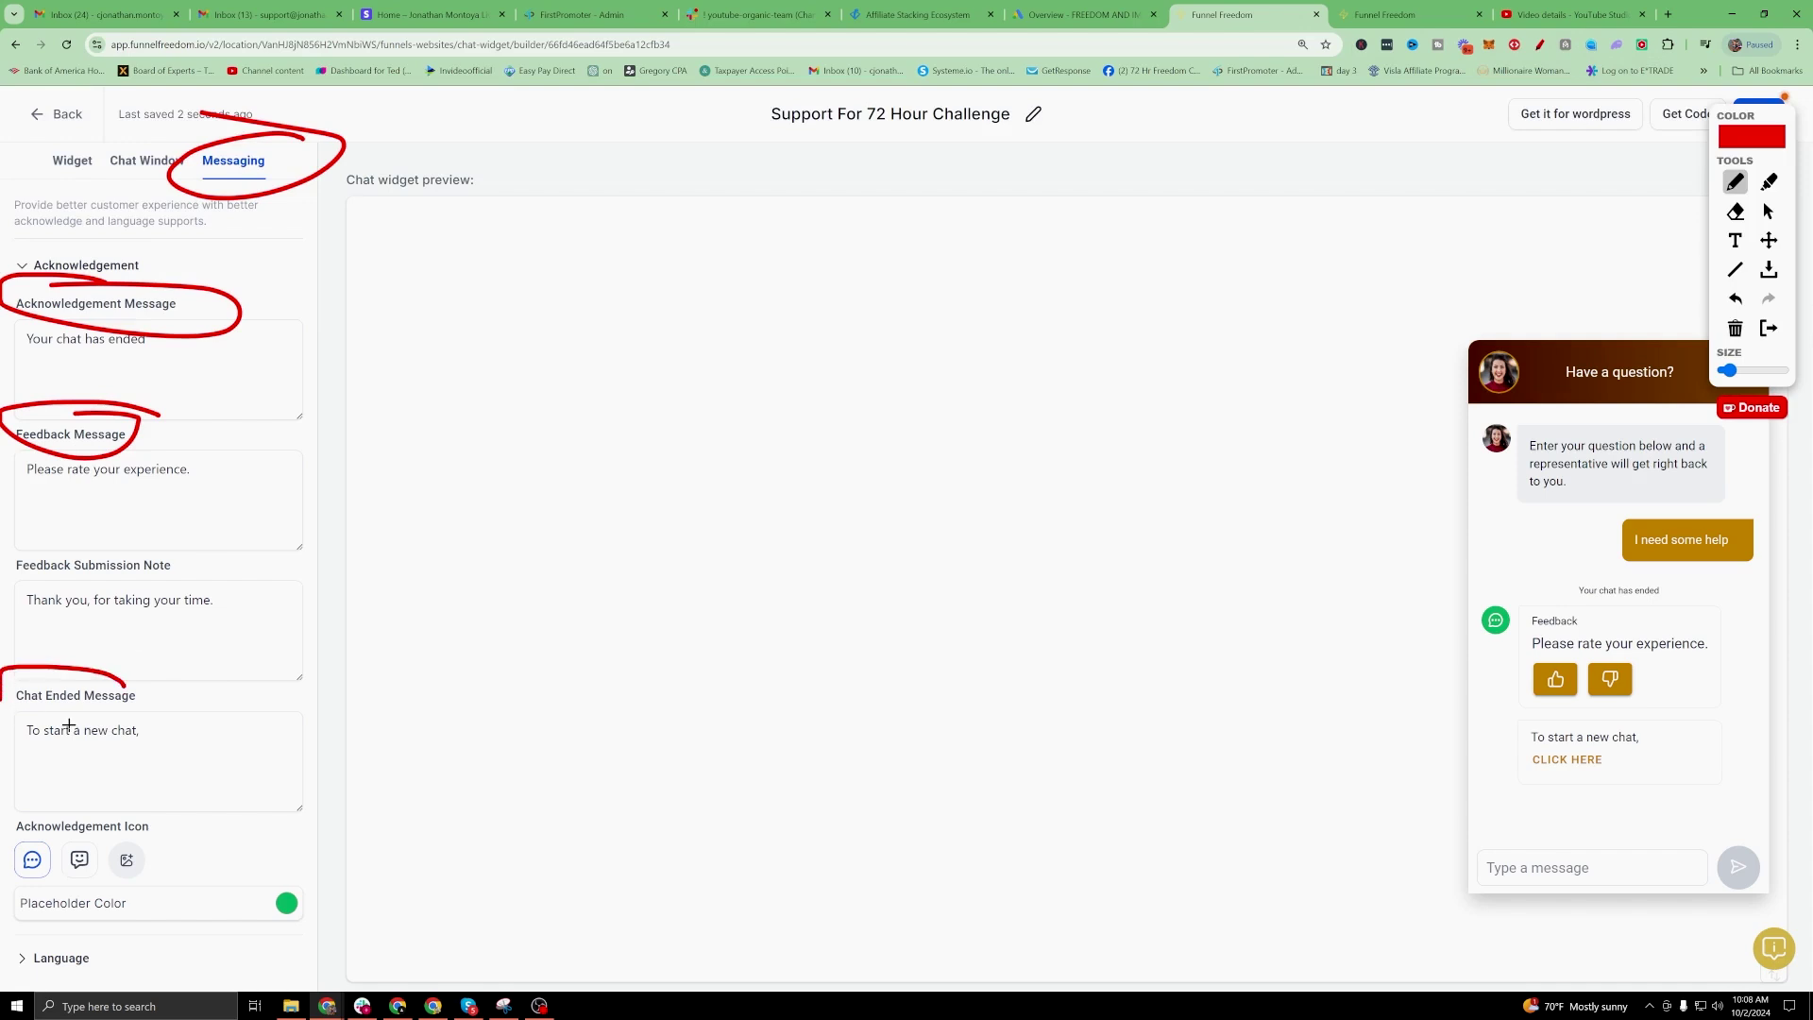
drag(69, 725, 78, 663)
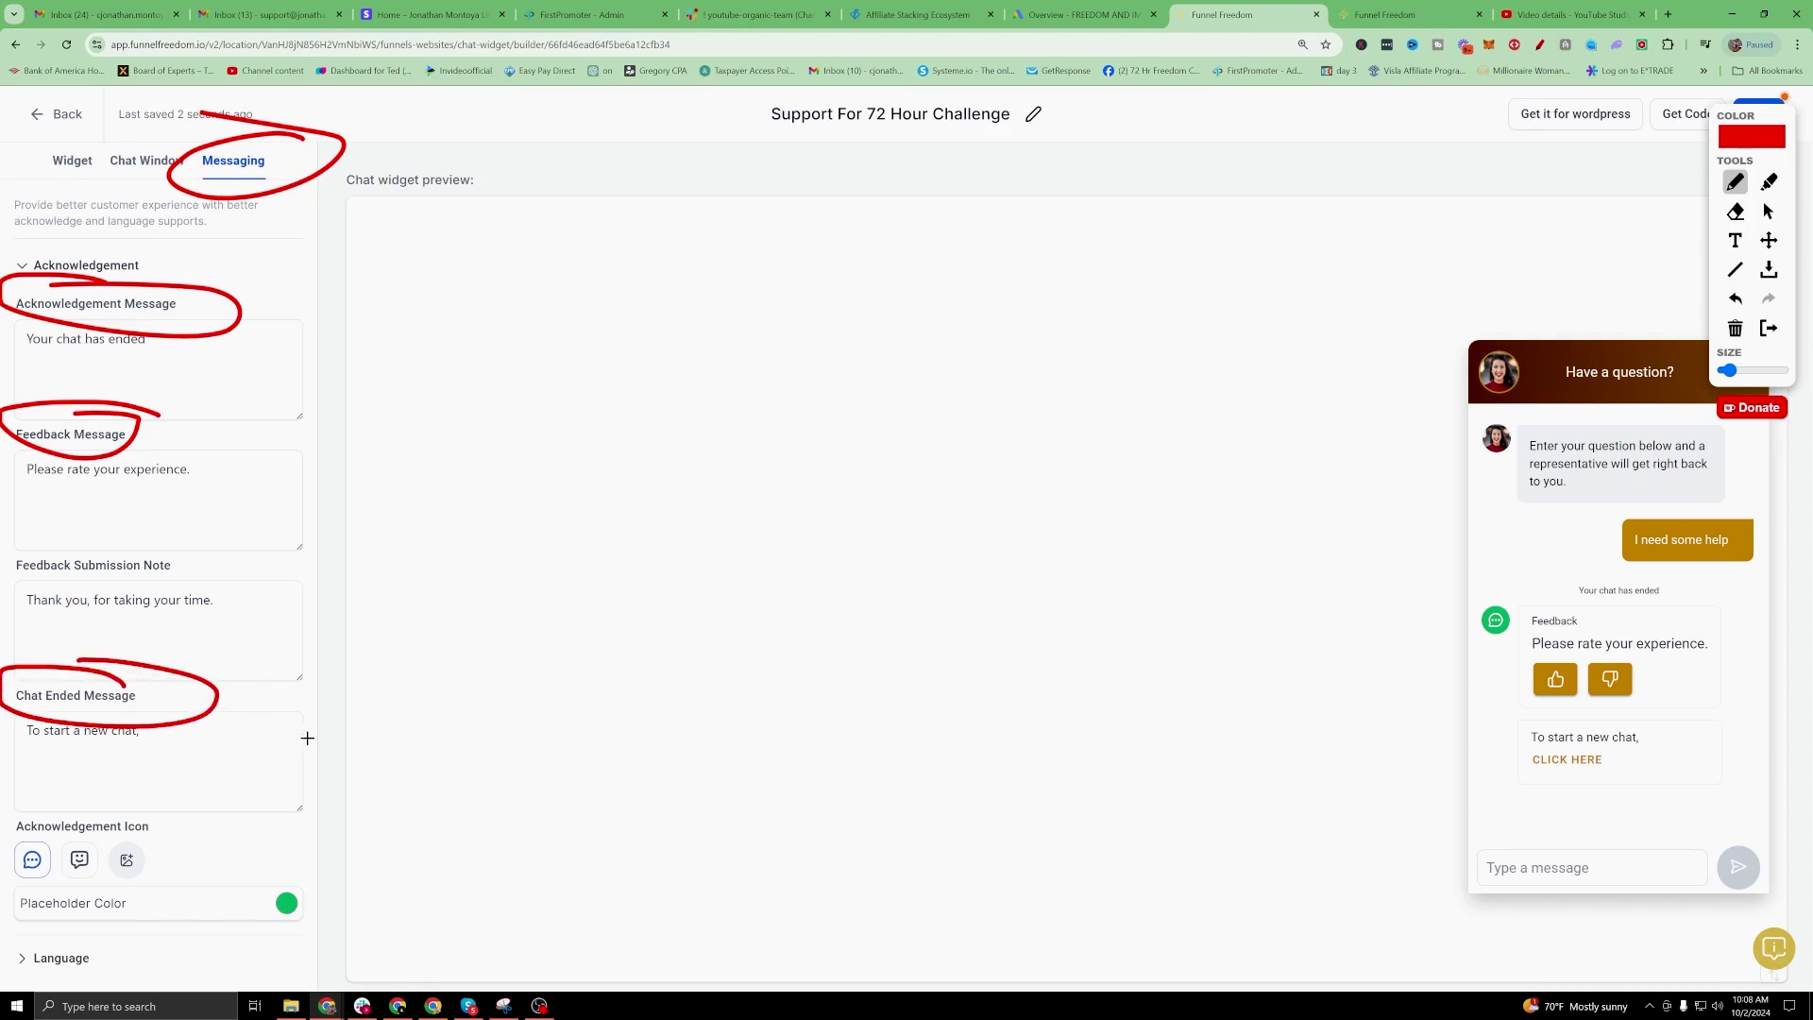
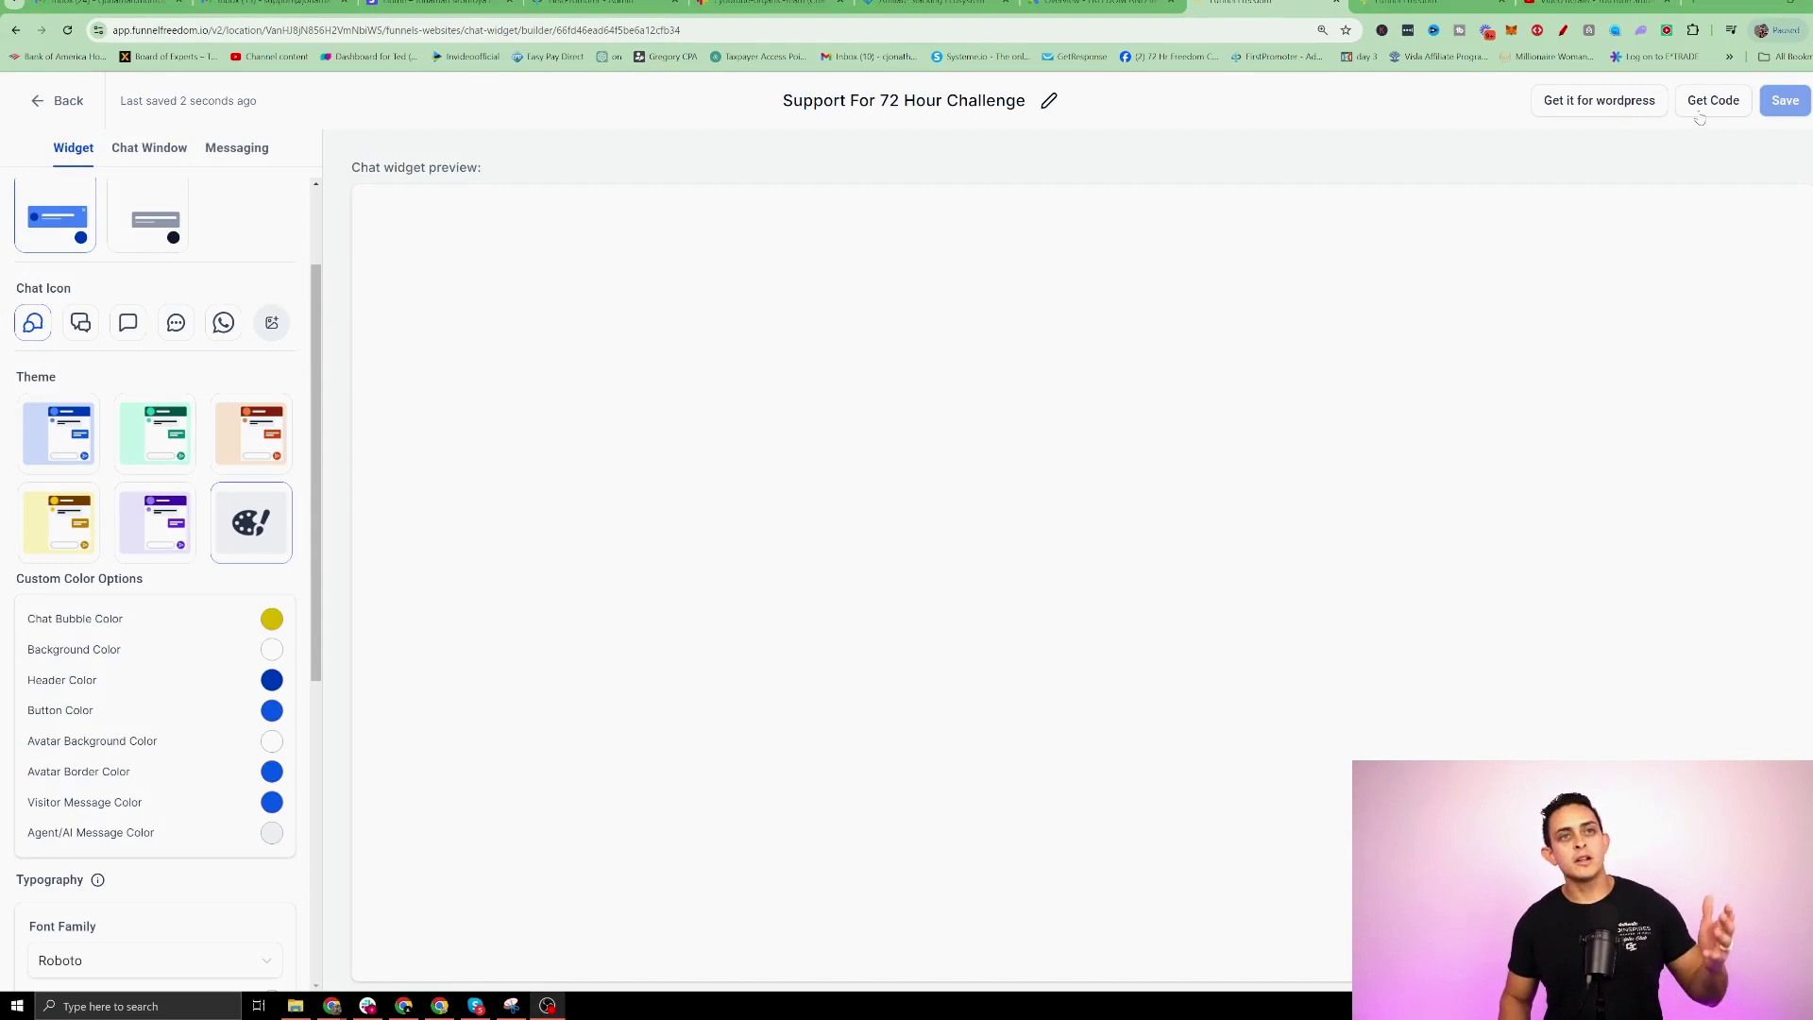
Get the widget's embed code and copy the whole script.
click(1711, 104)
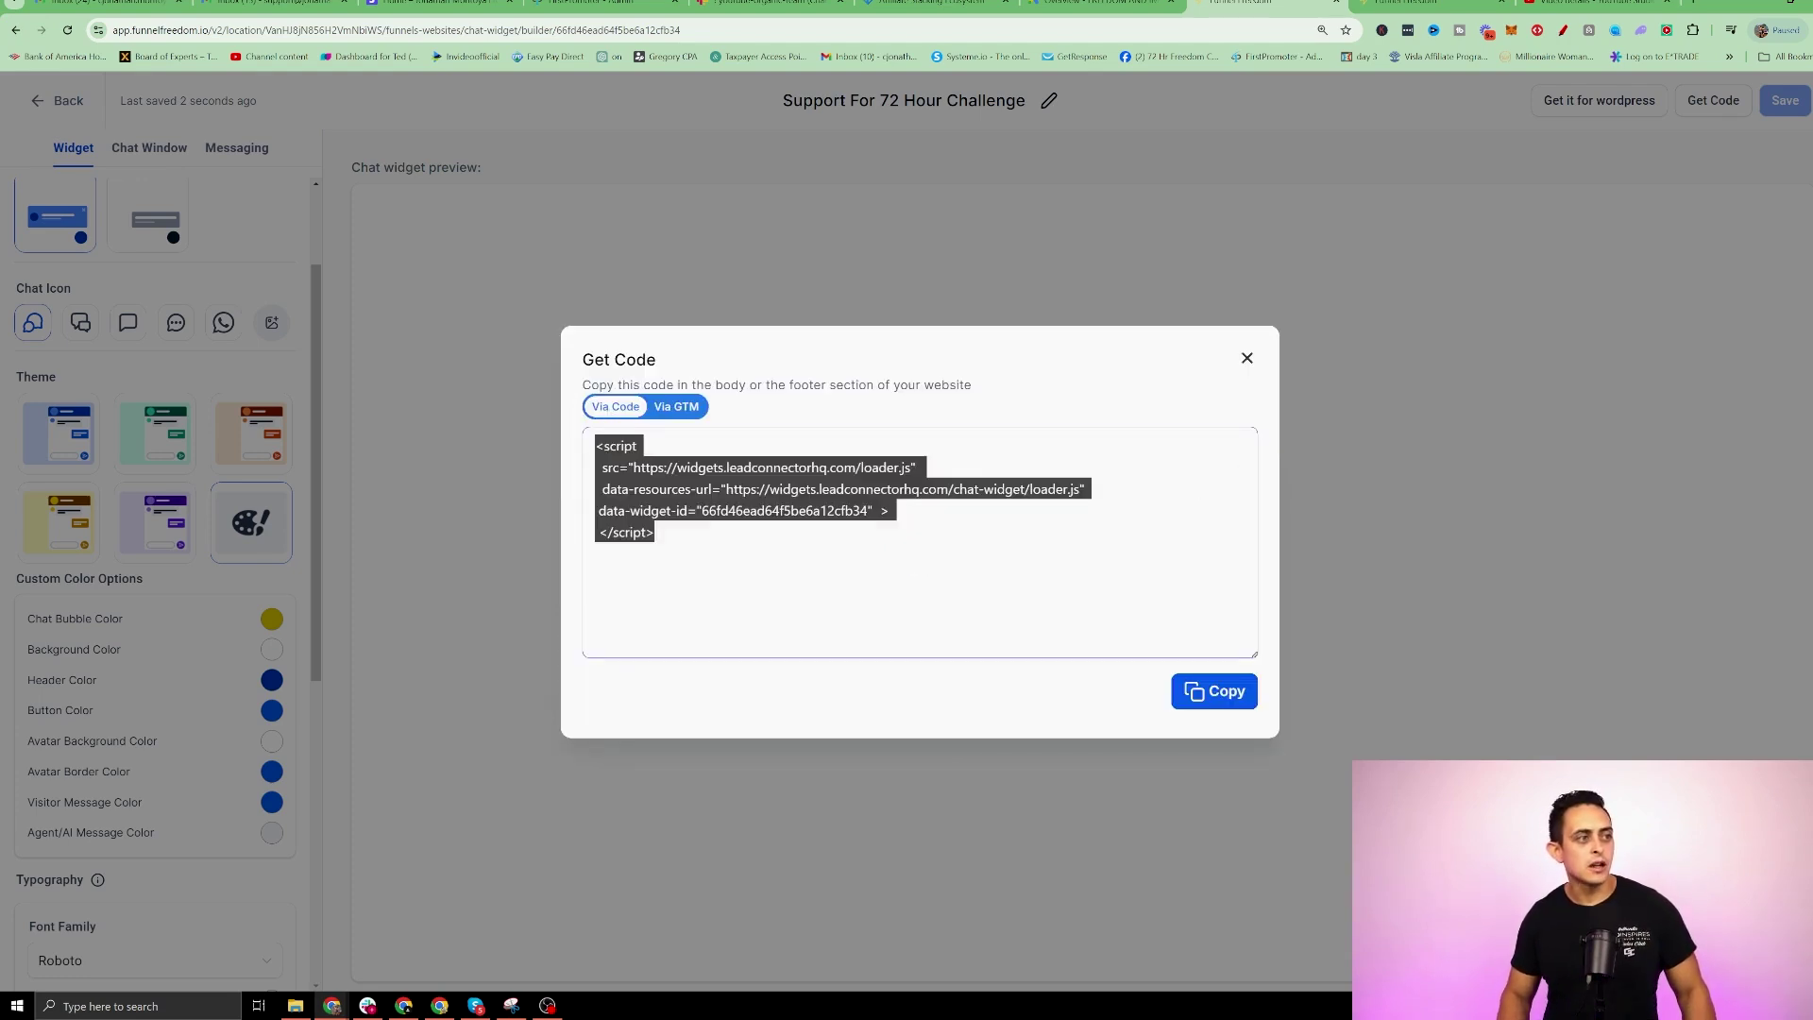
right_click(703, 485)
click(746, 497)
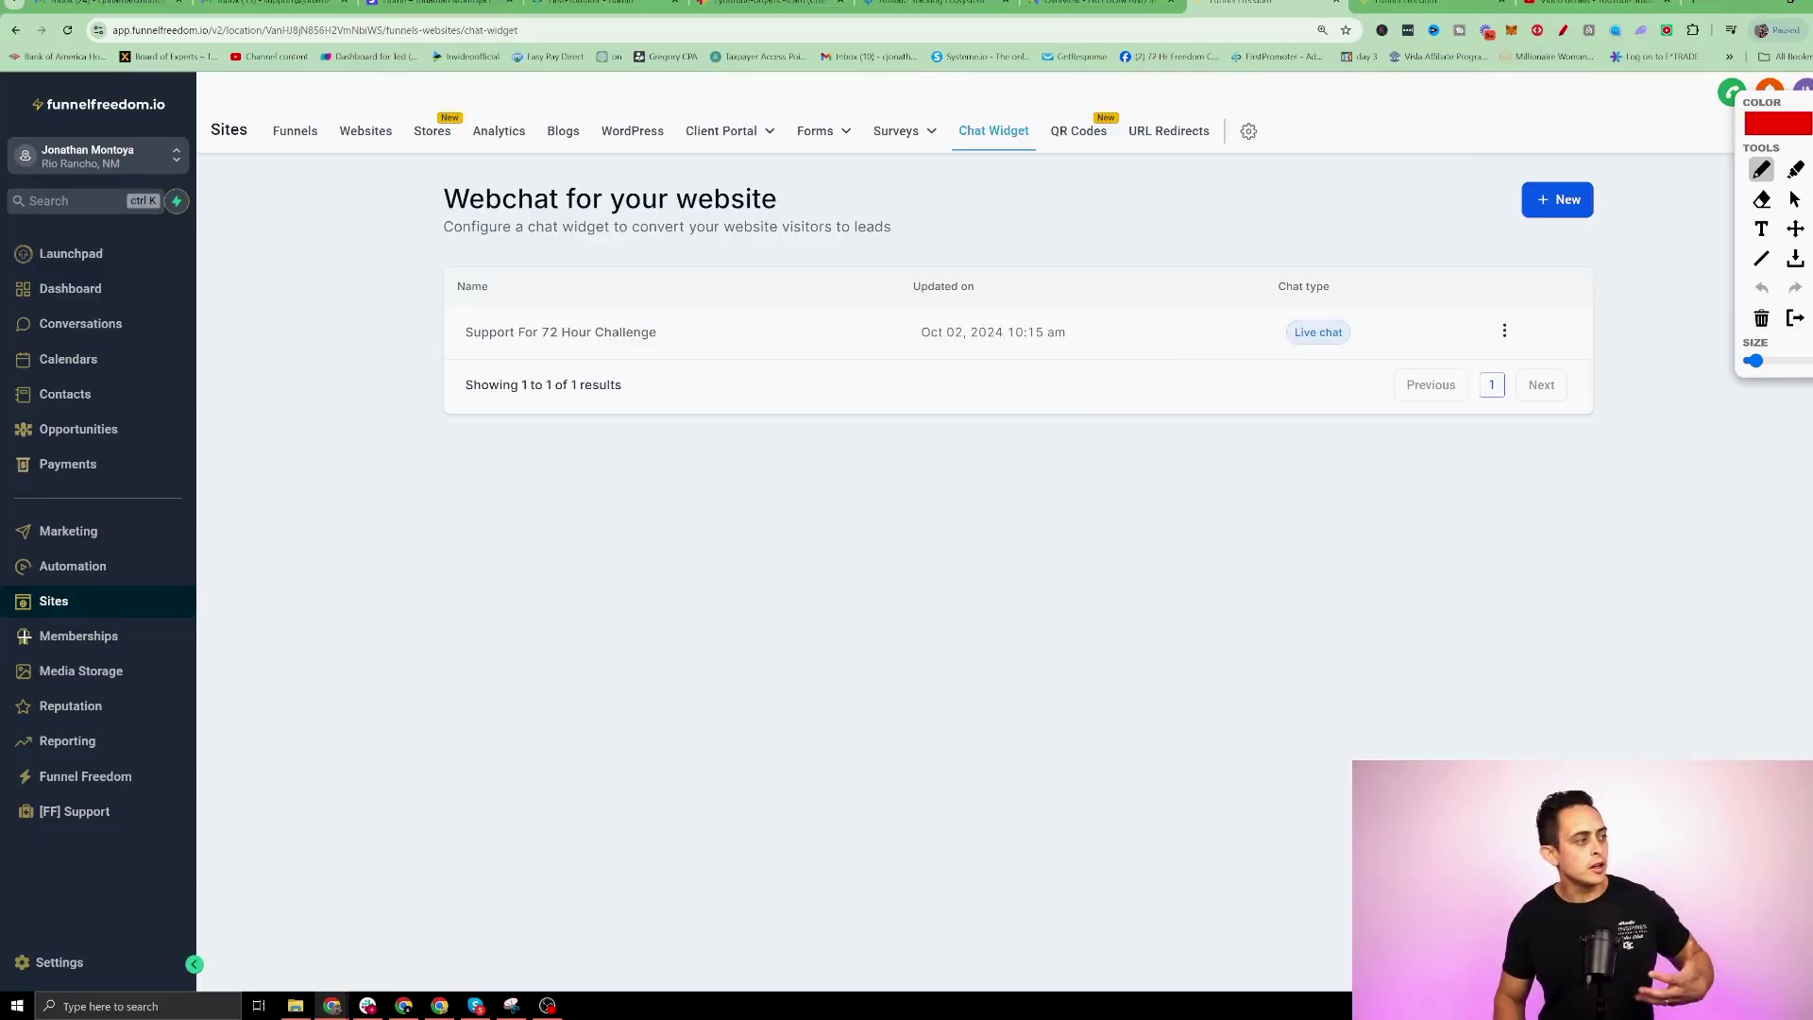
Circle Sites and draw an arrow at Websites in red, and open the list of websites.
mouse_move(65, 575)
mouse_down()
mouse_move(112, 588)
mouse_move(71, 577)
mouse_up()
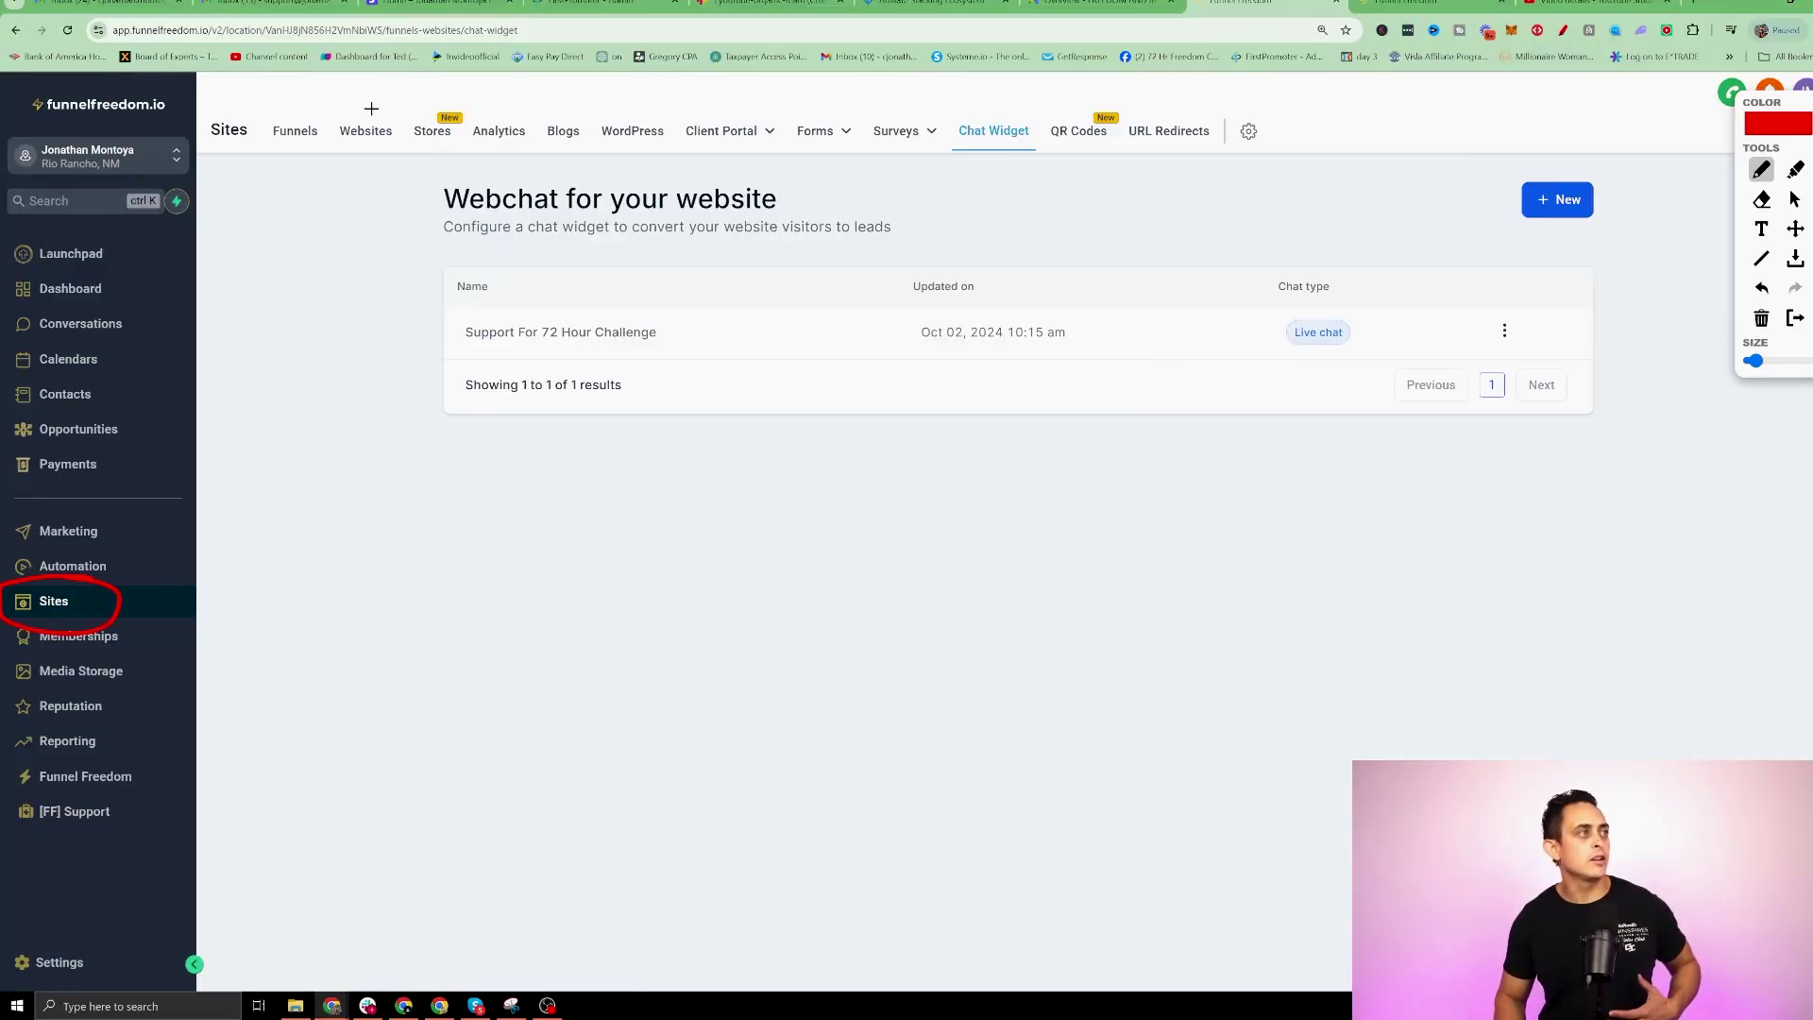
drag(368, 119, 404, 95)
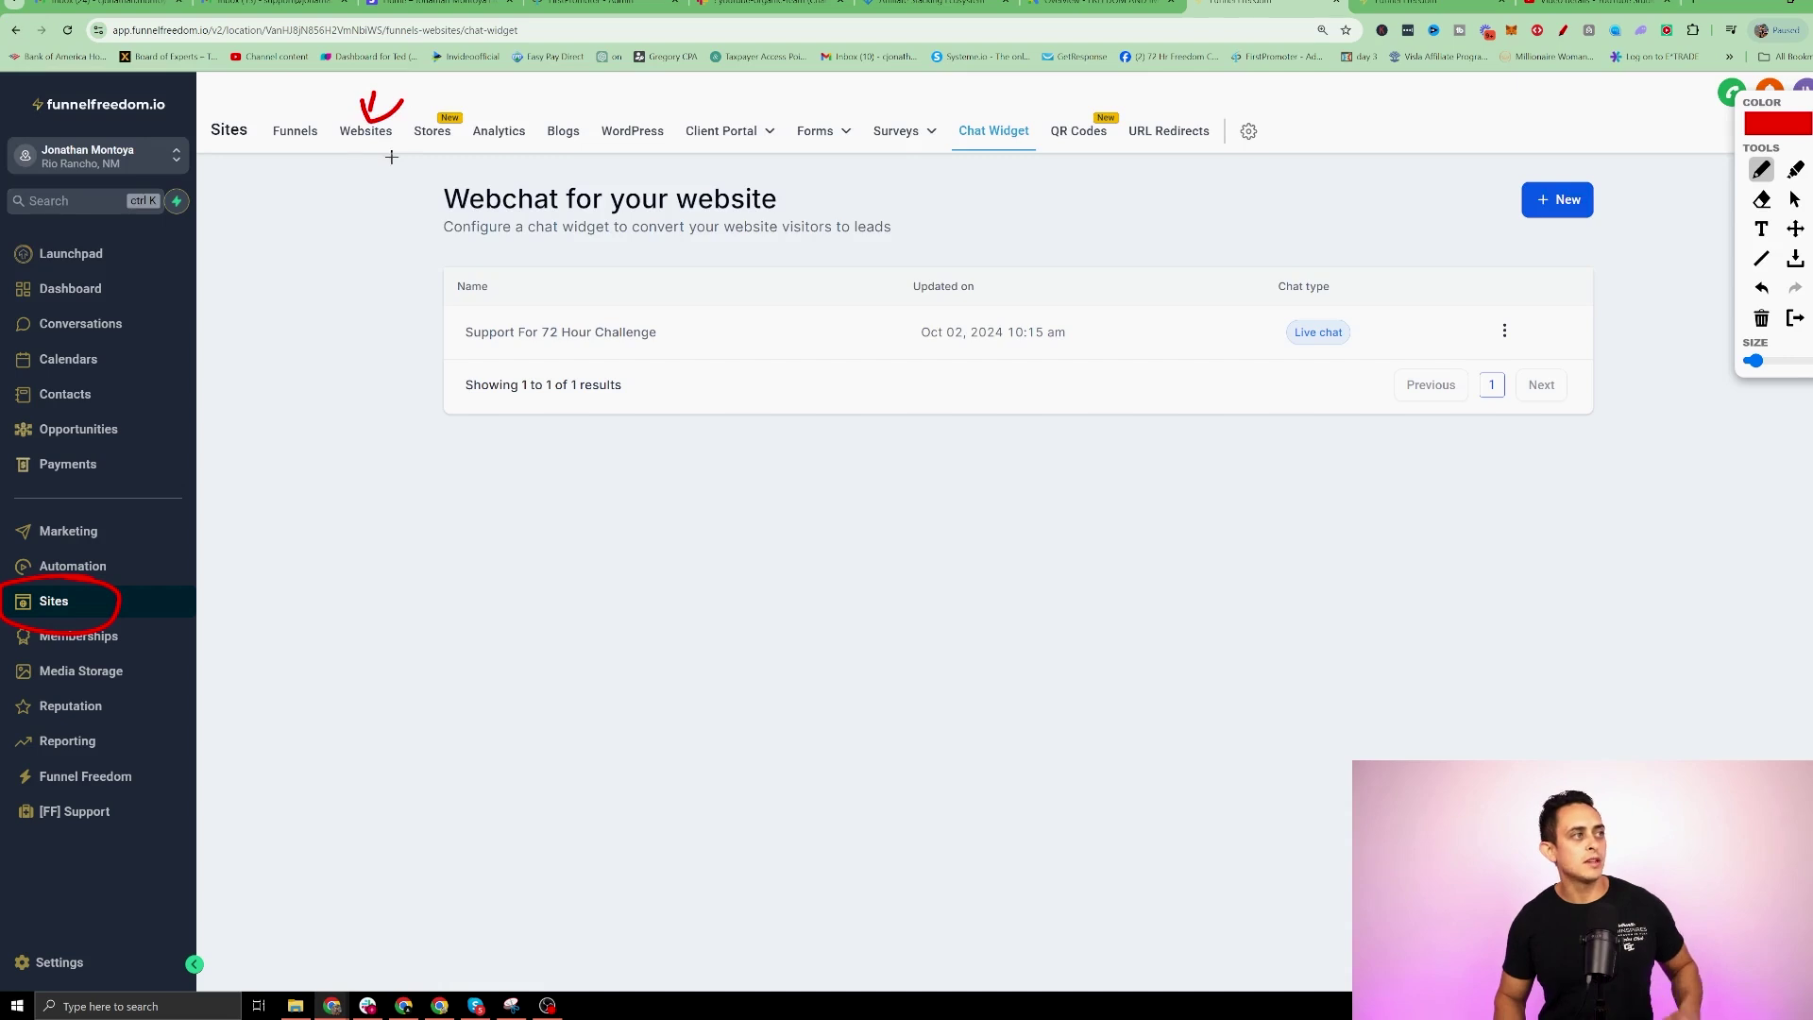
click(343, 132)
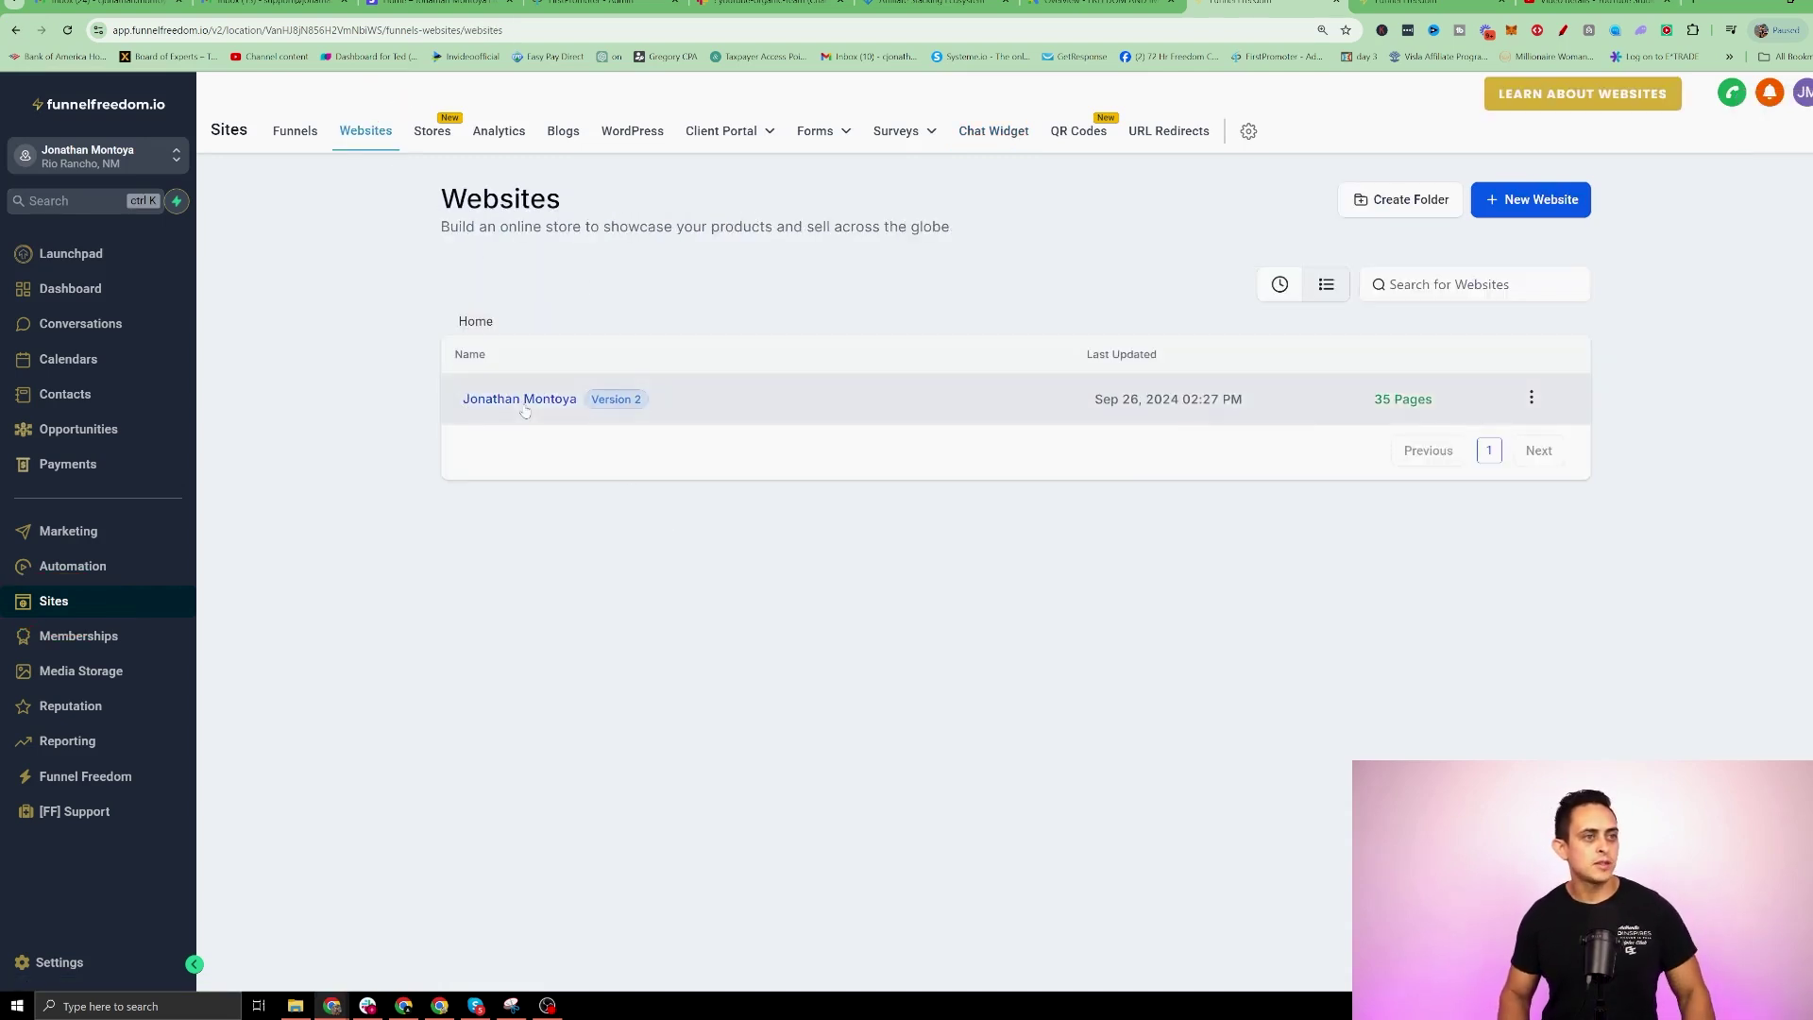
Assign the Support For 72 Hour Challenge chat widget in the listed website's settings.
click(523, 400)
click(743, 242)
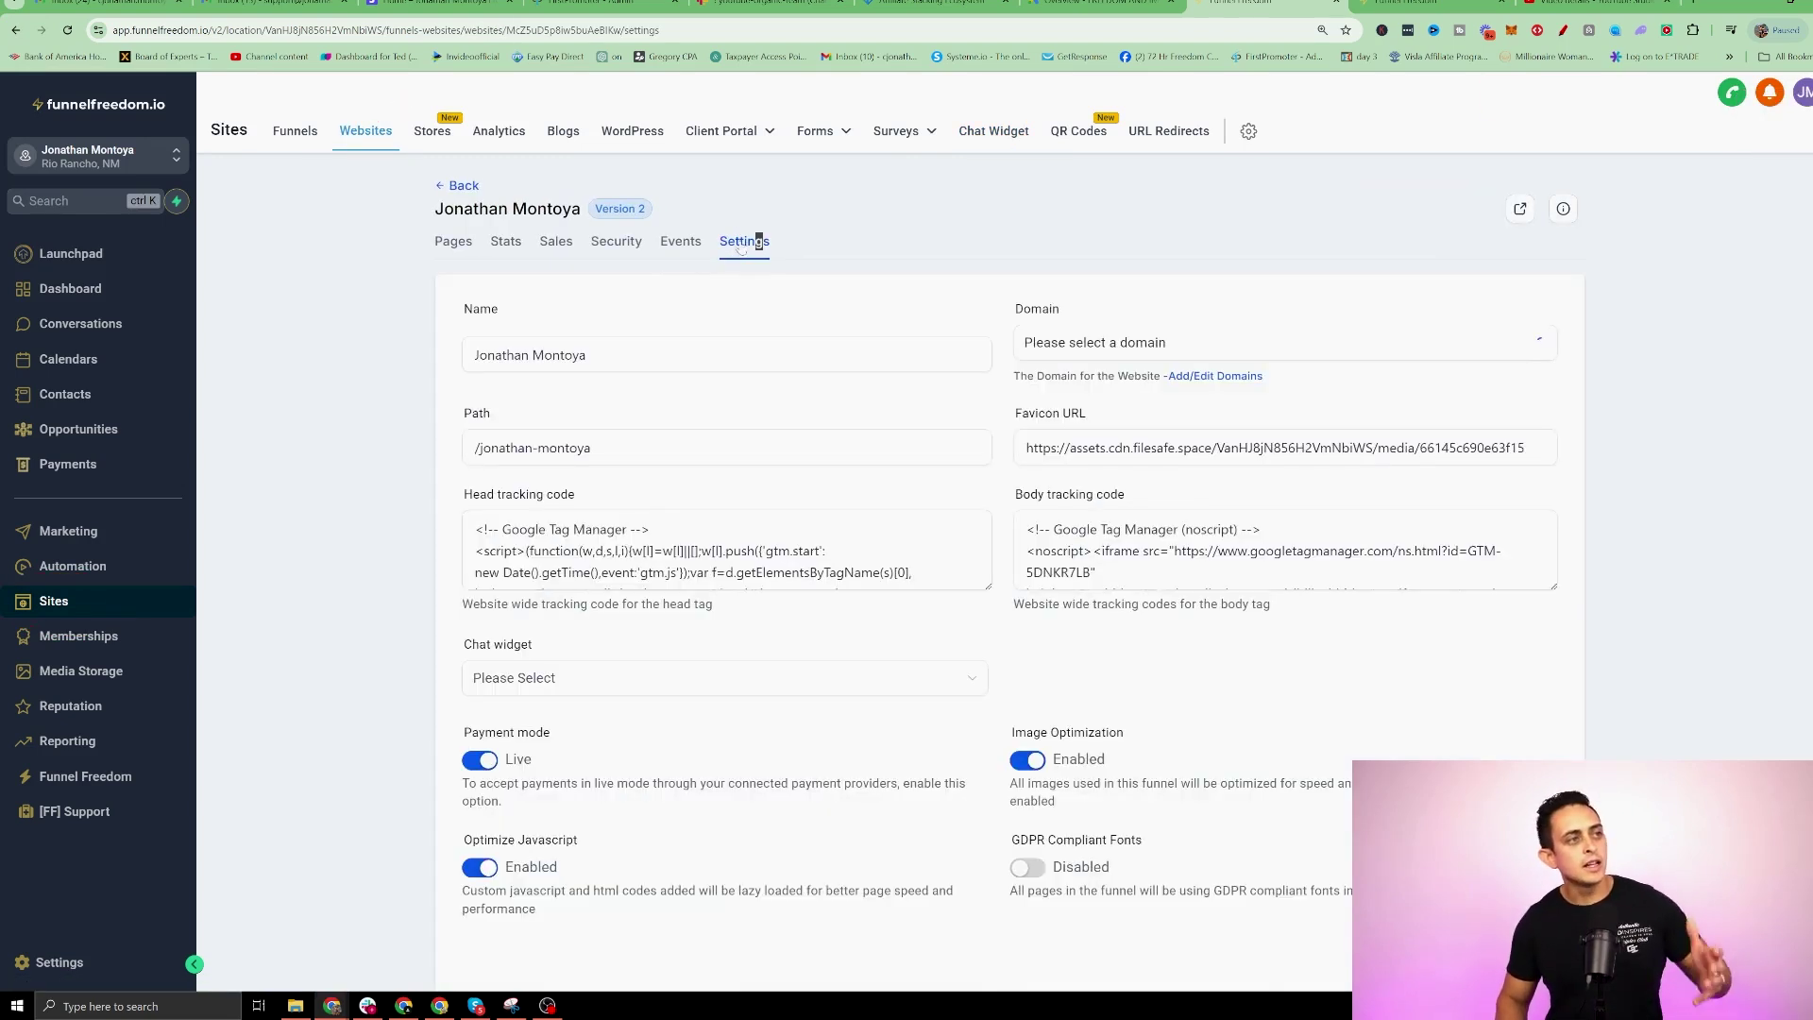
scroll(756, 303, down, 1)
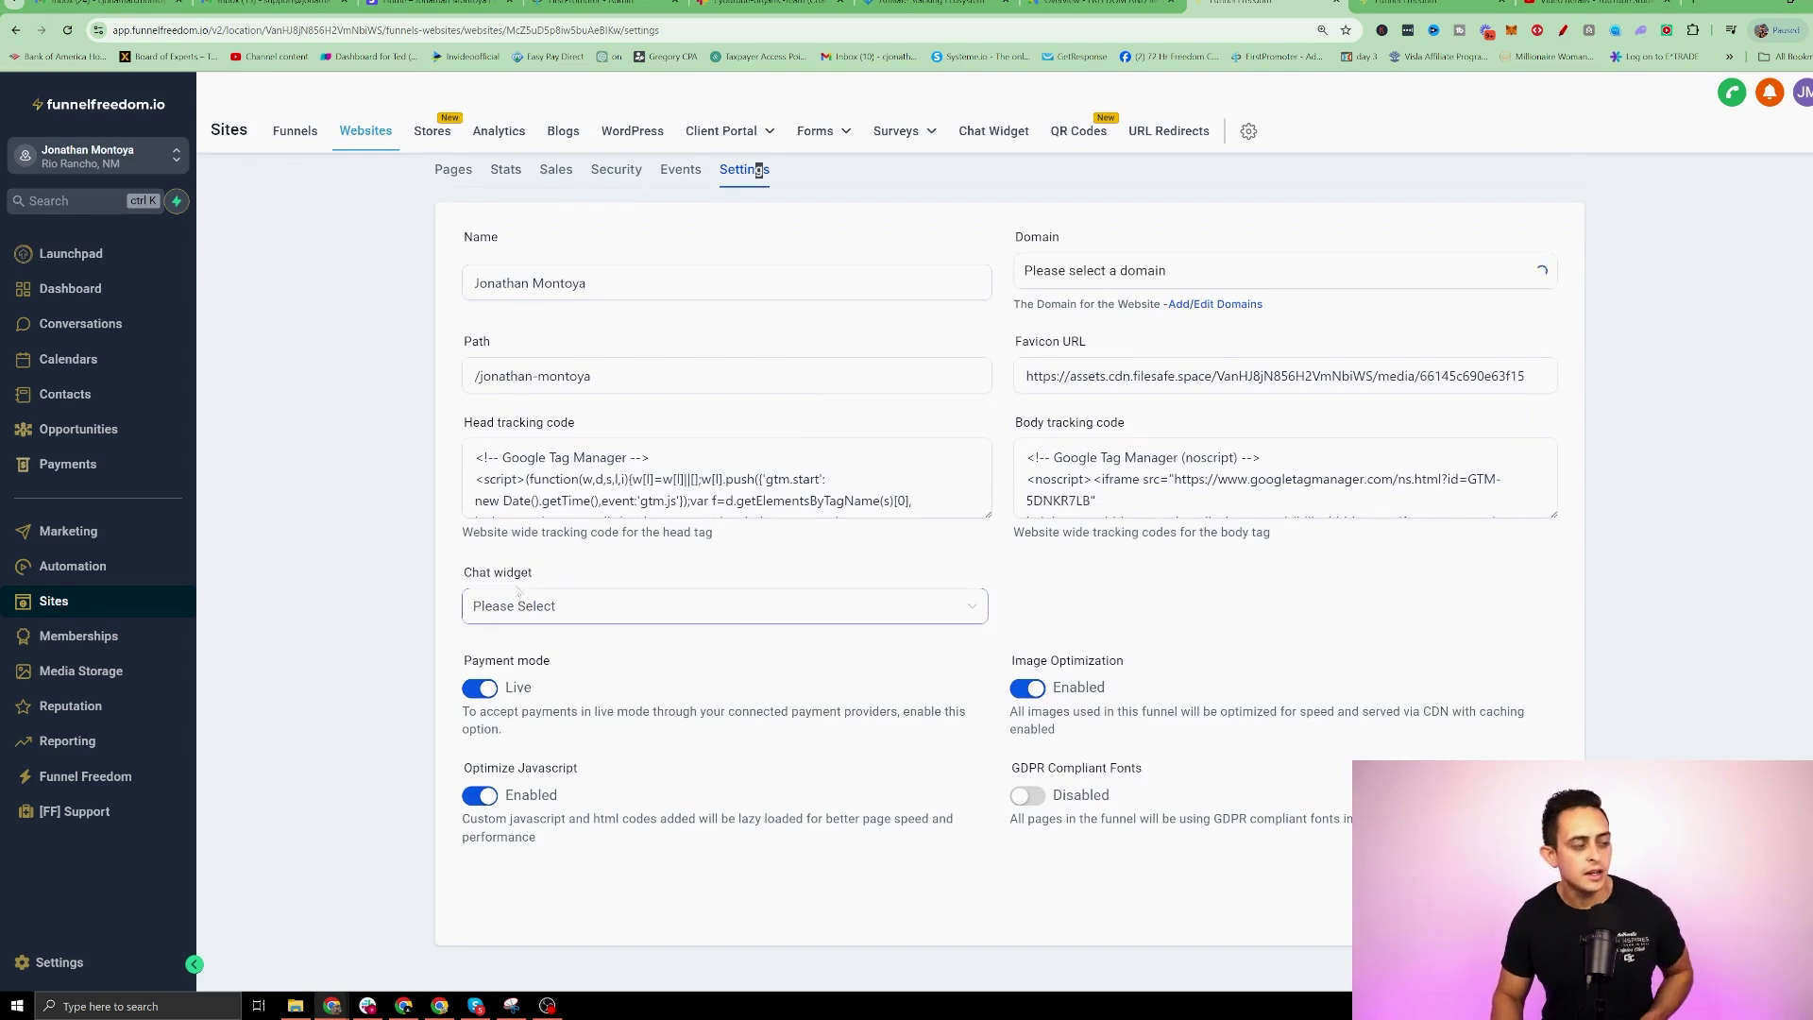
drag(456, 573, 534, 574)
click(546, 604)
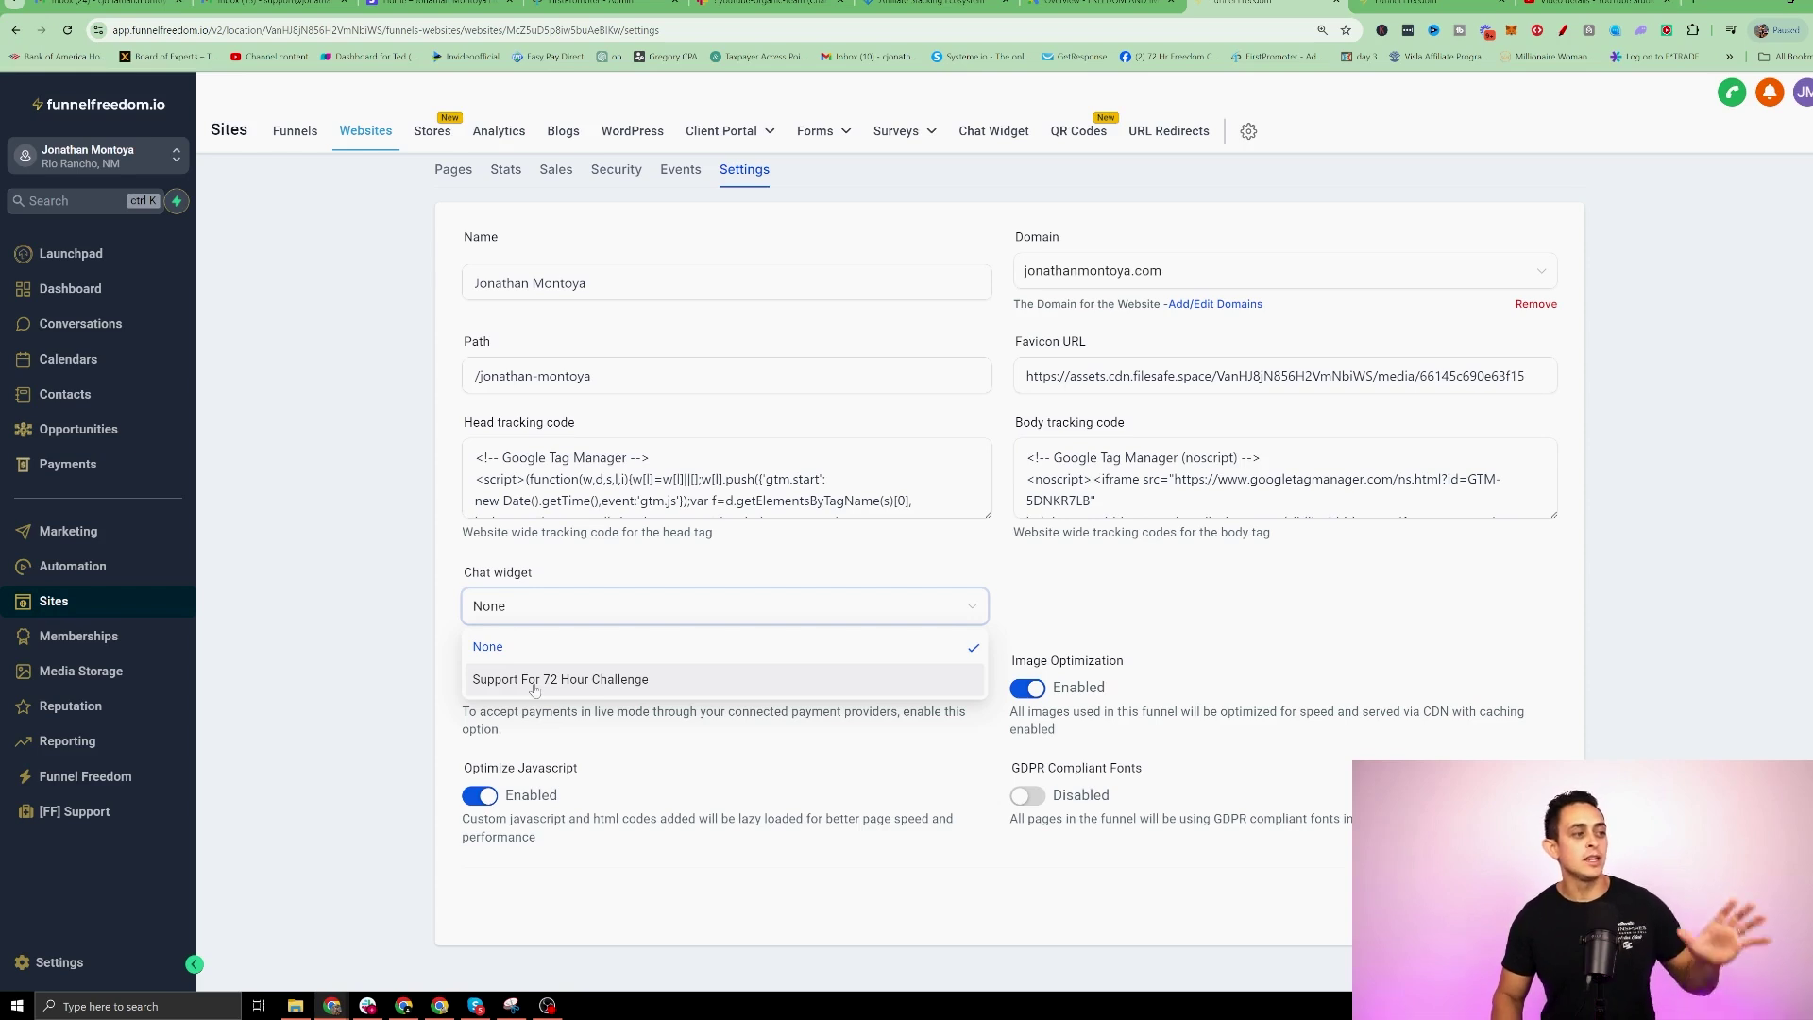
click(534, 680)
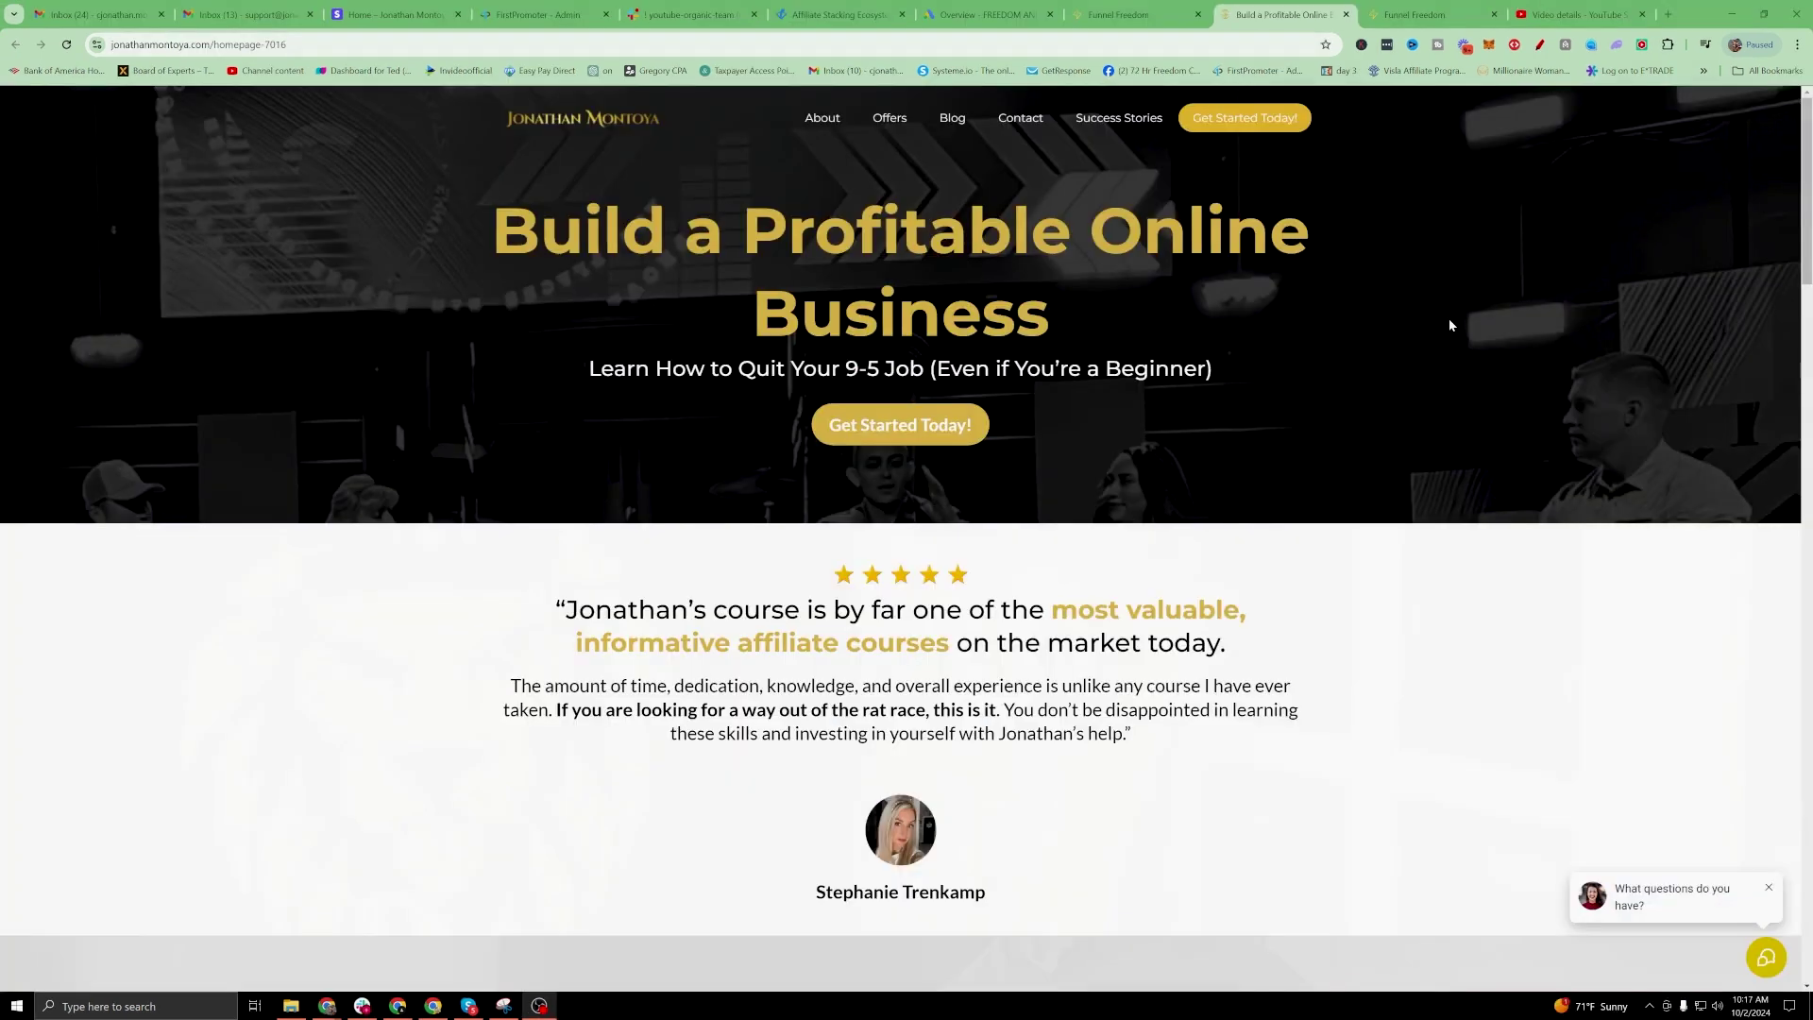
Enlarge the live homepage to 110% and open its chat widget.
key(ctrl+plus)
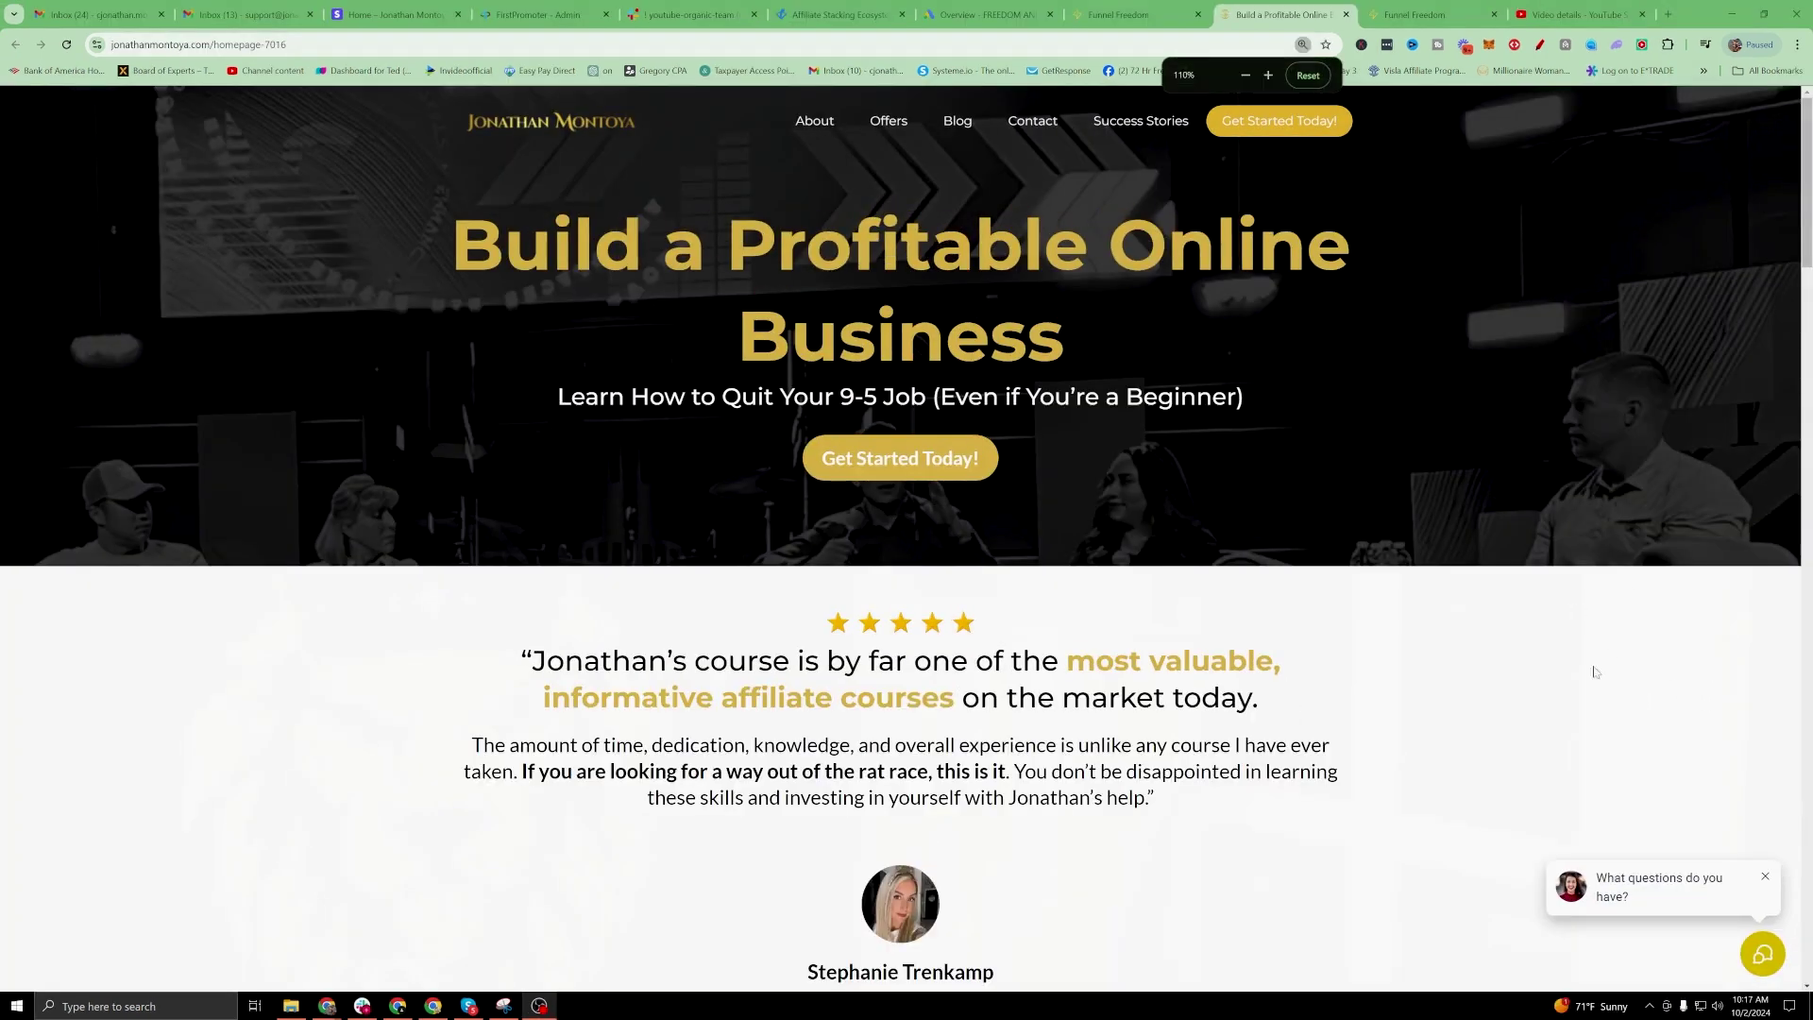
click(1766, 965)
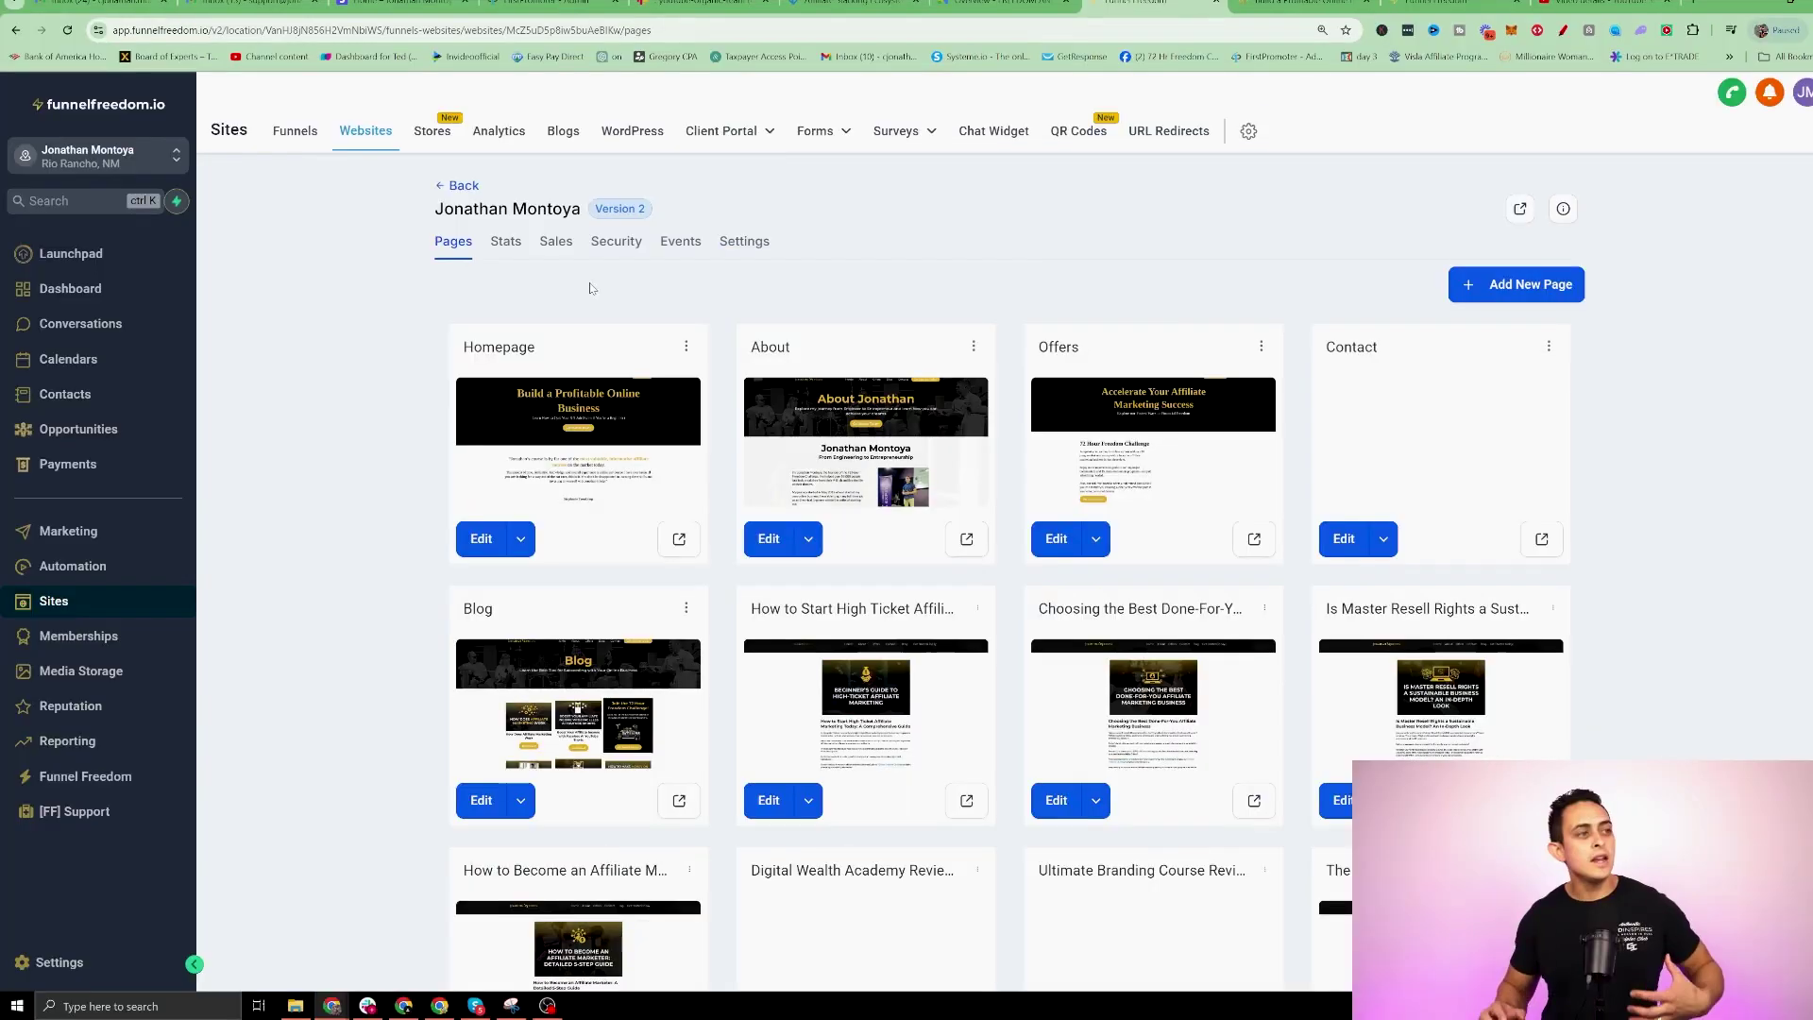
Examine the chat widget setting of the "1. JM Only New 72 Hour Challenge Funnel (Live)" funnel in the SLO Funnels folder.
click(307, 140)
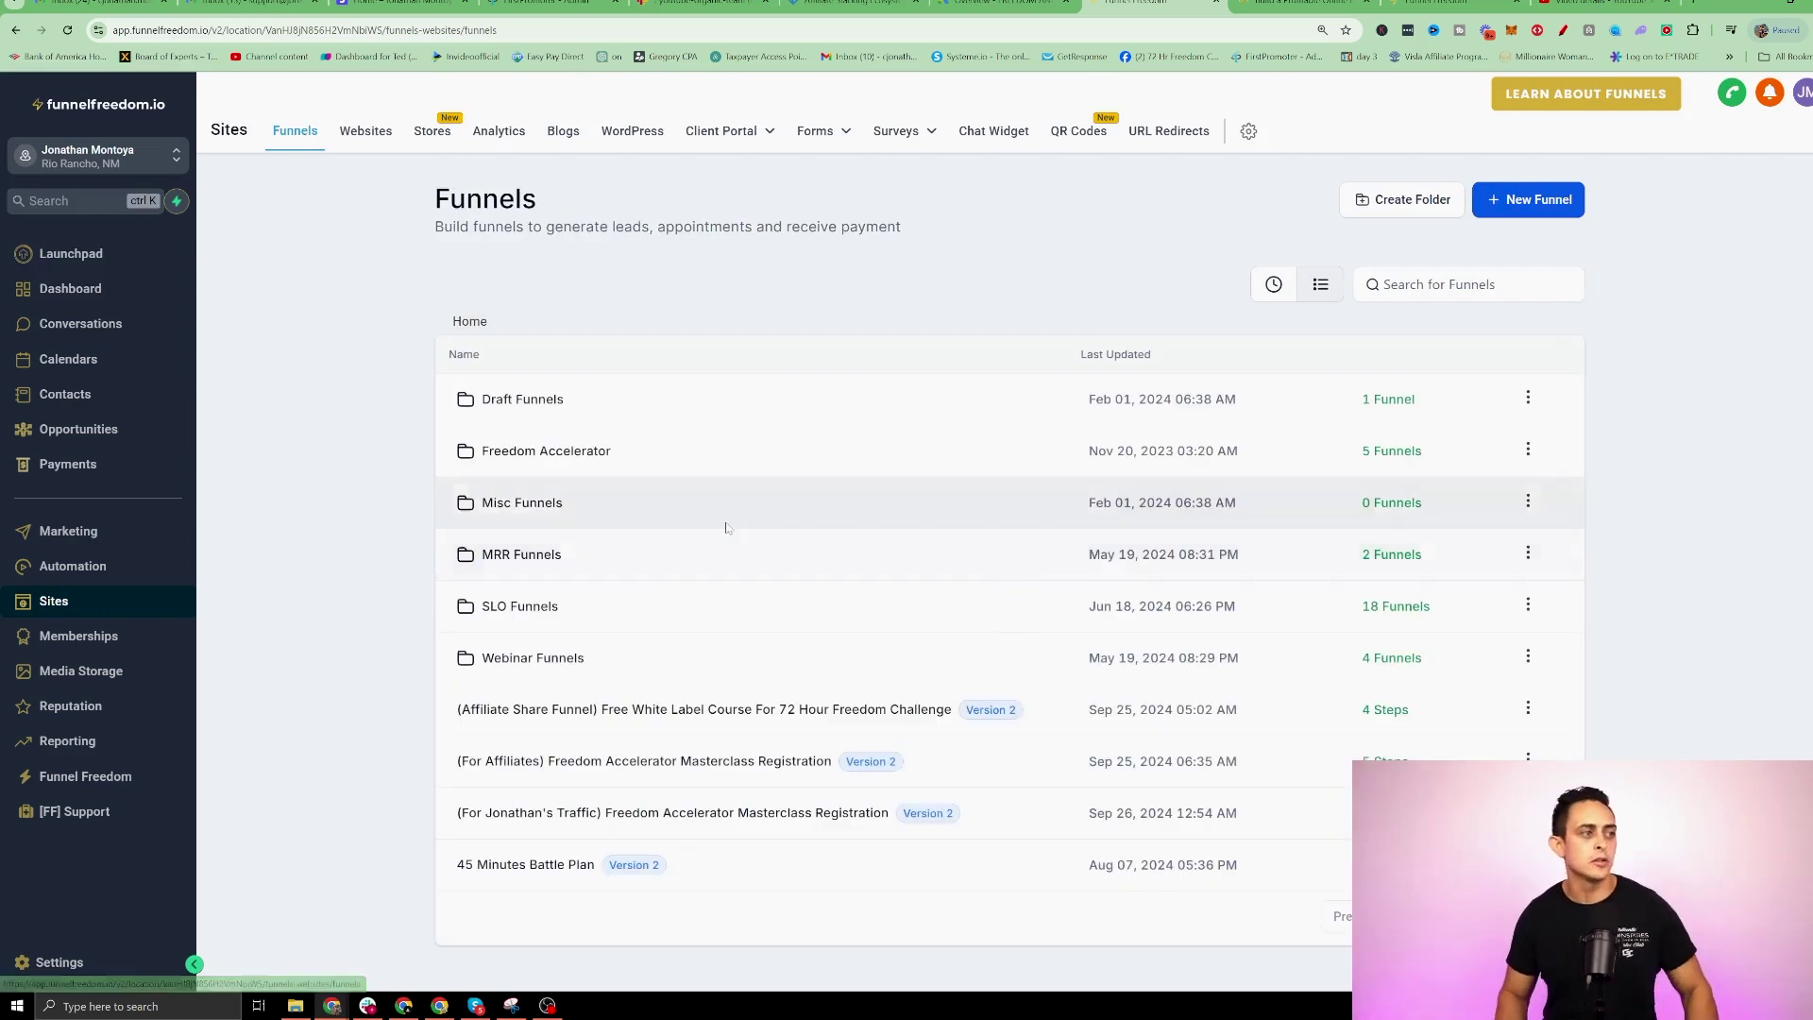
click(520, 609)
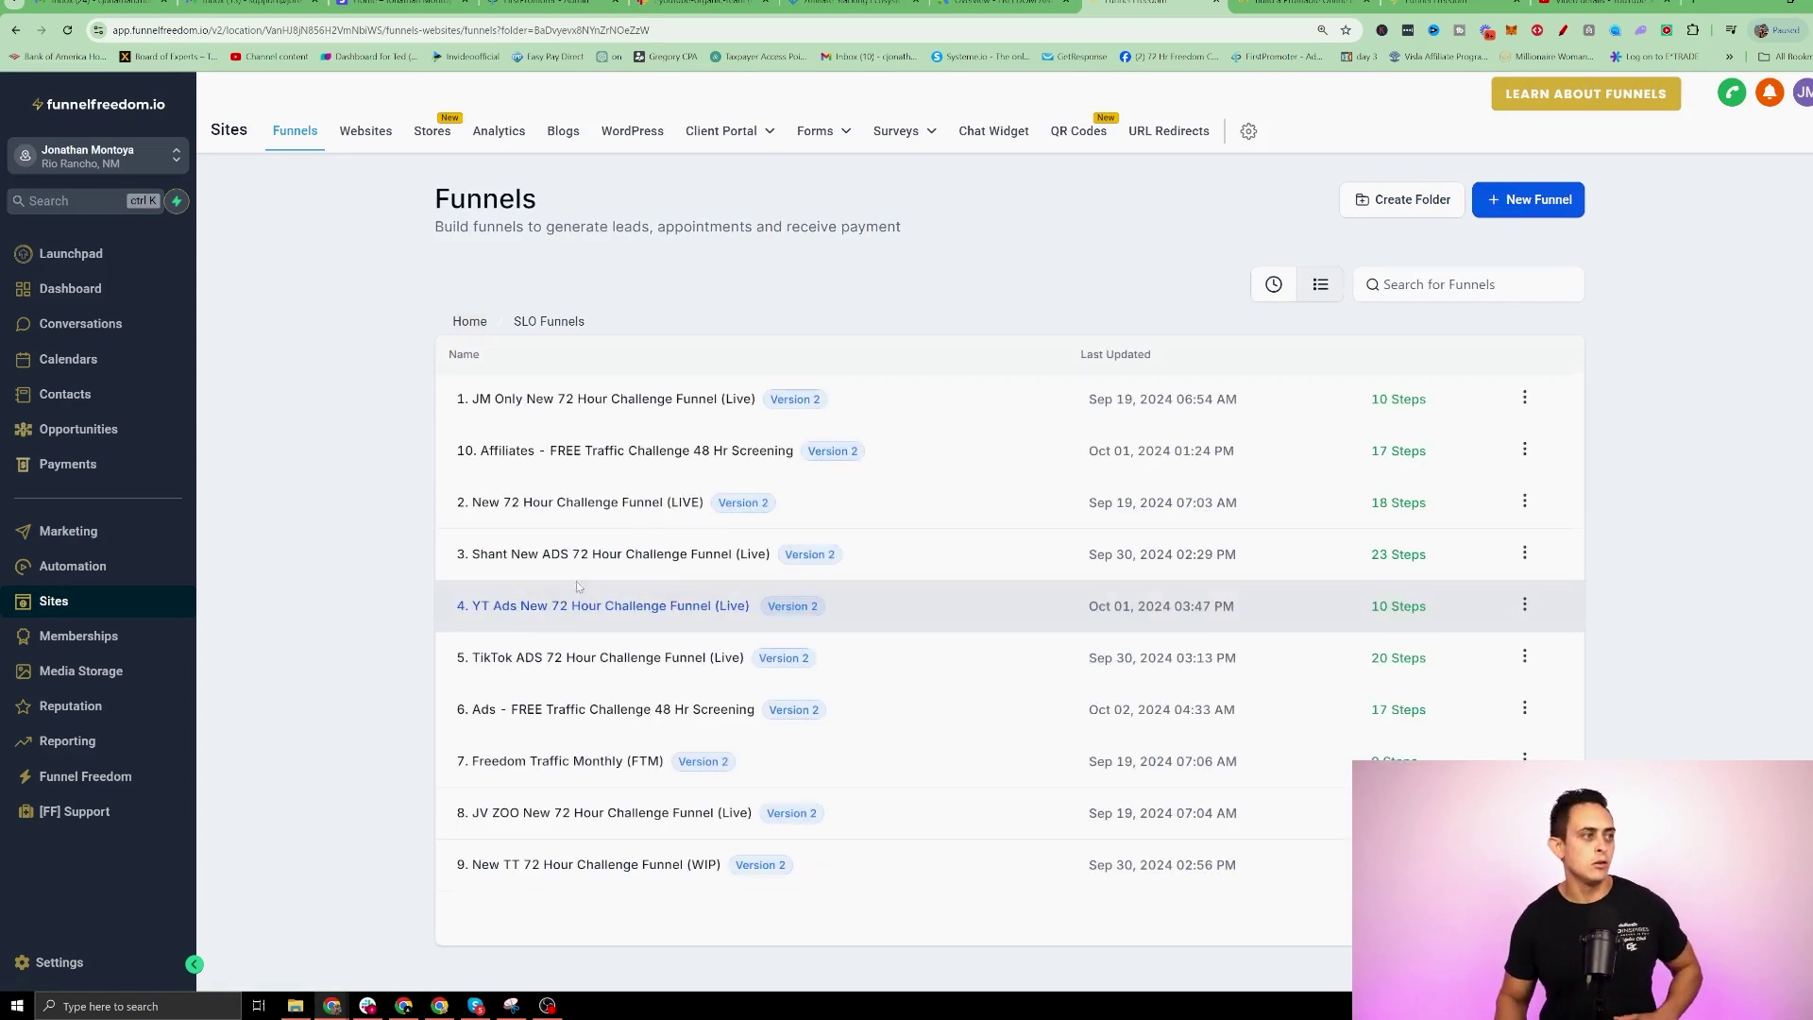
click(618, 402)
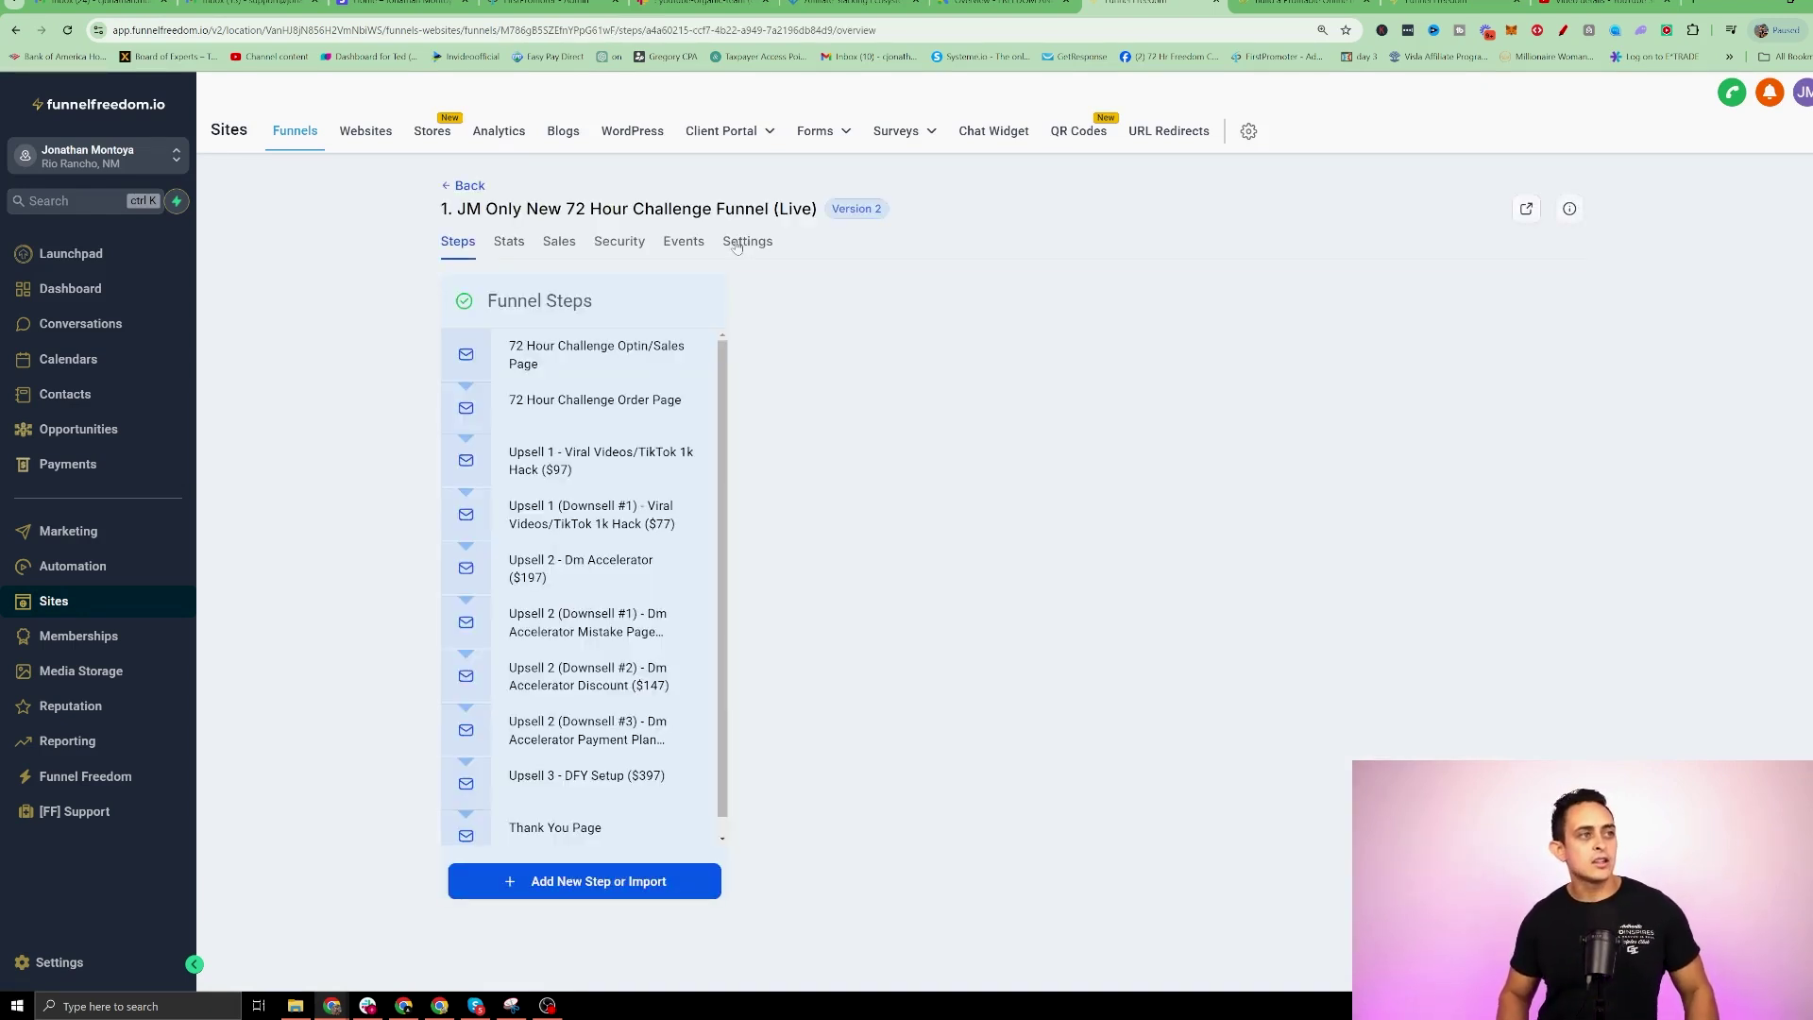
click(737, 243)
scroll(556, 613, down, 1)
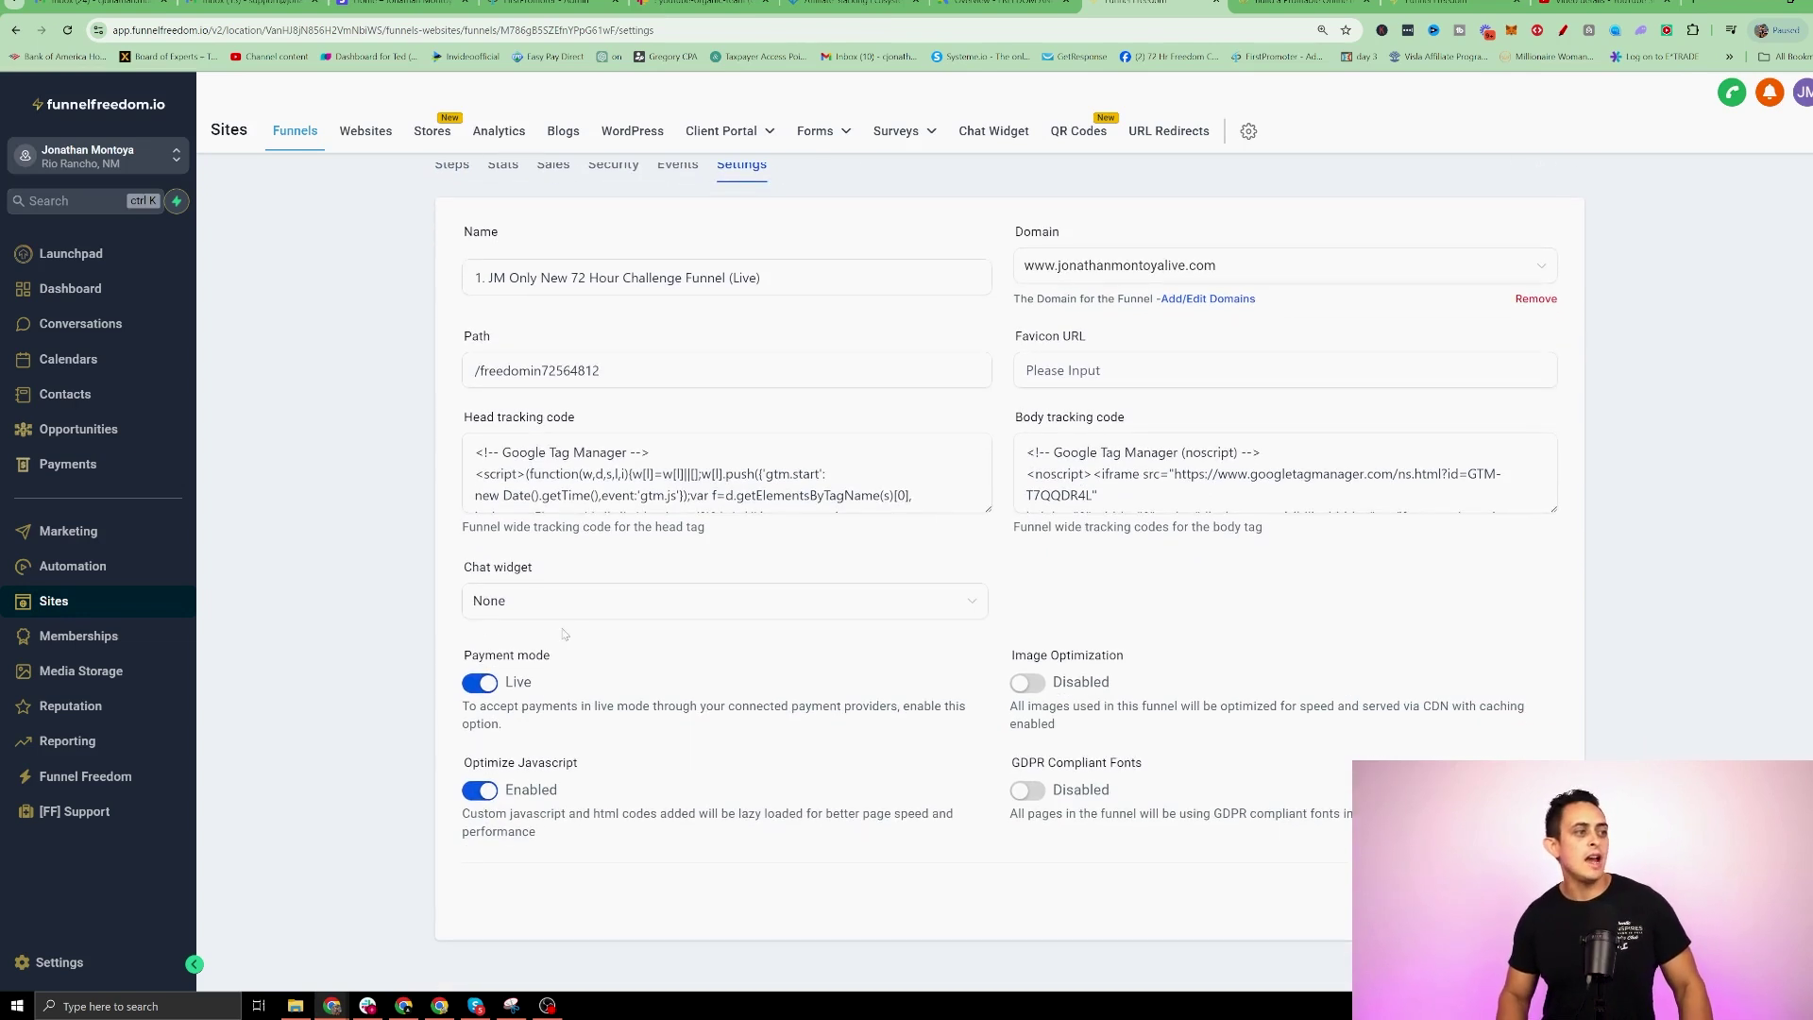
click(556, 613)
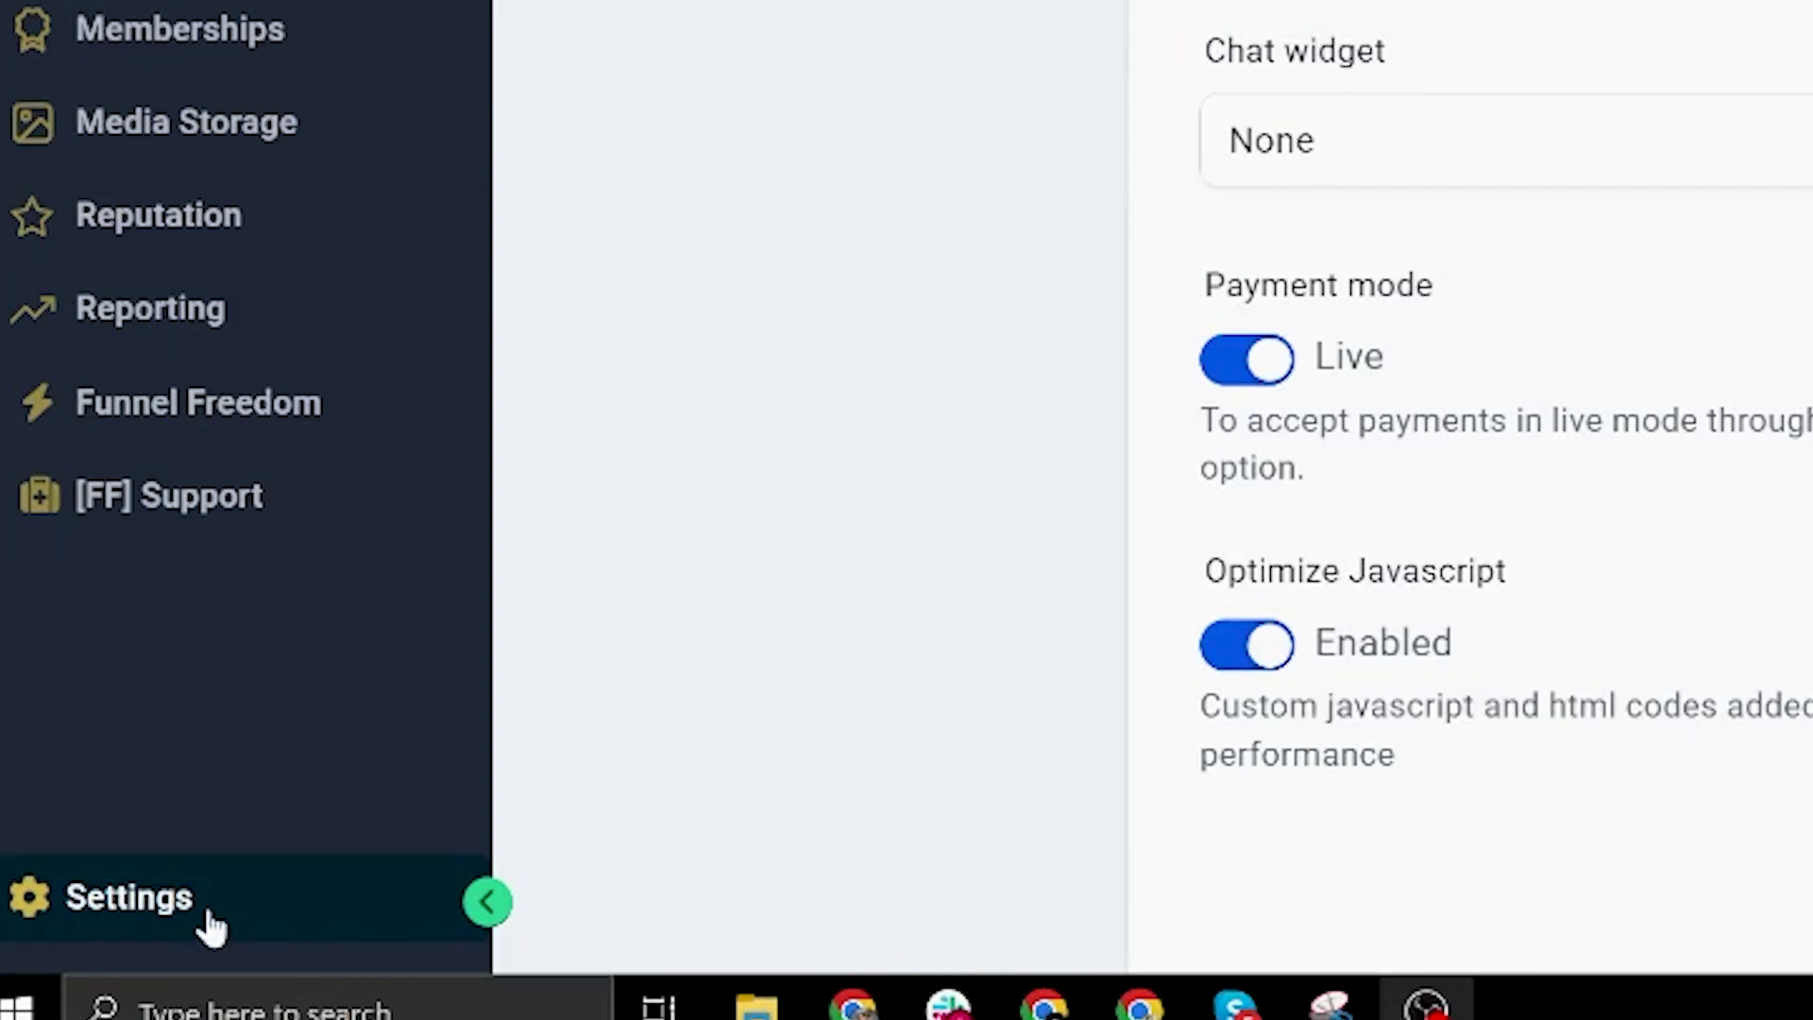
Open the Bot Training options of Conversation AI in the account settings.
click(207, 925)
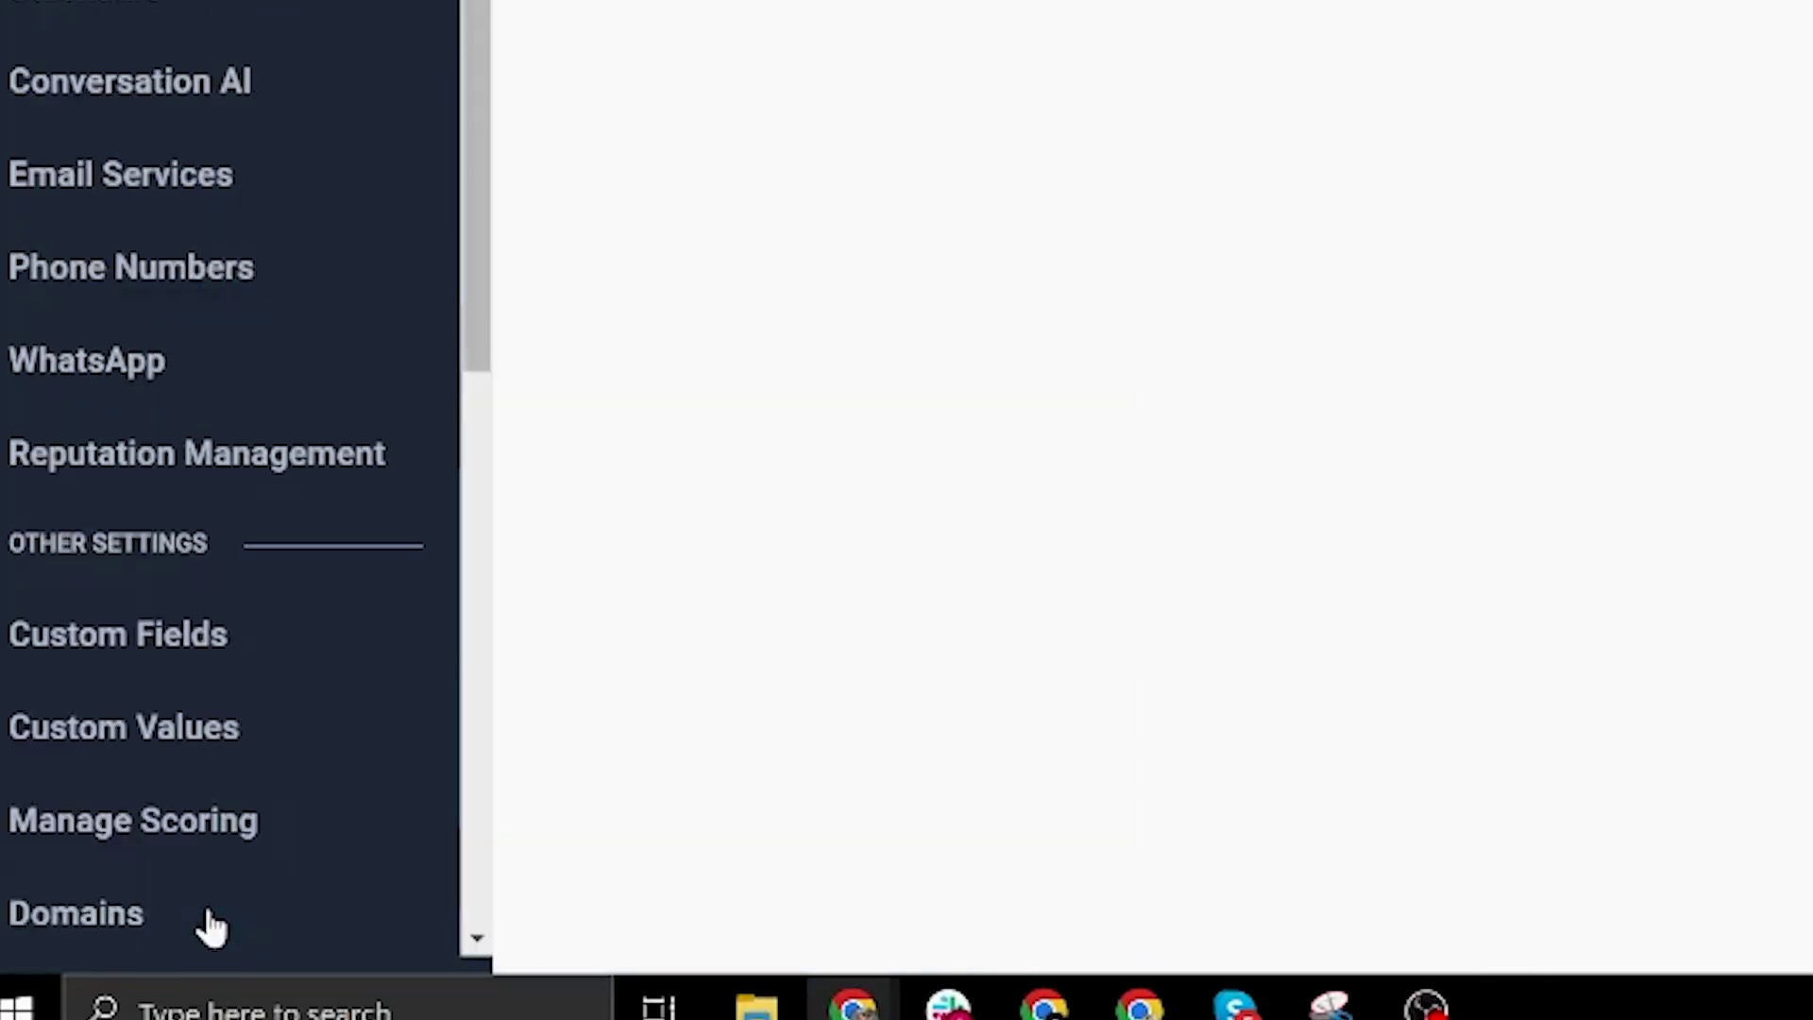
scroll(124, 501, down, 1)
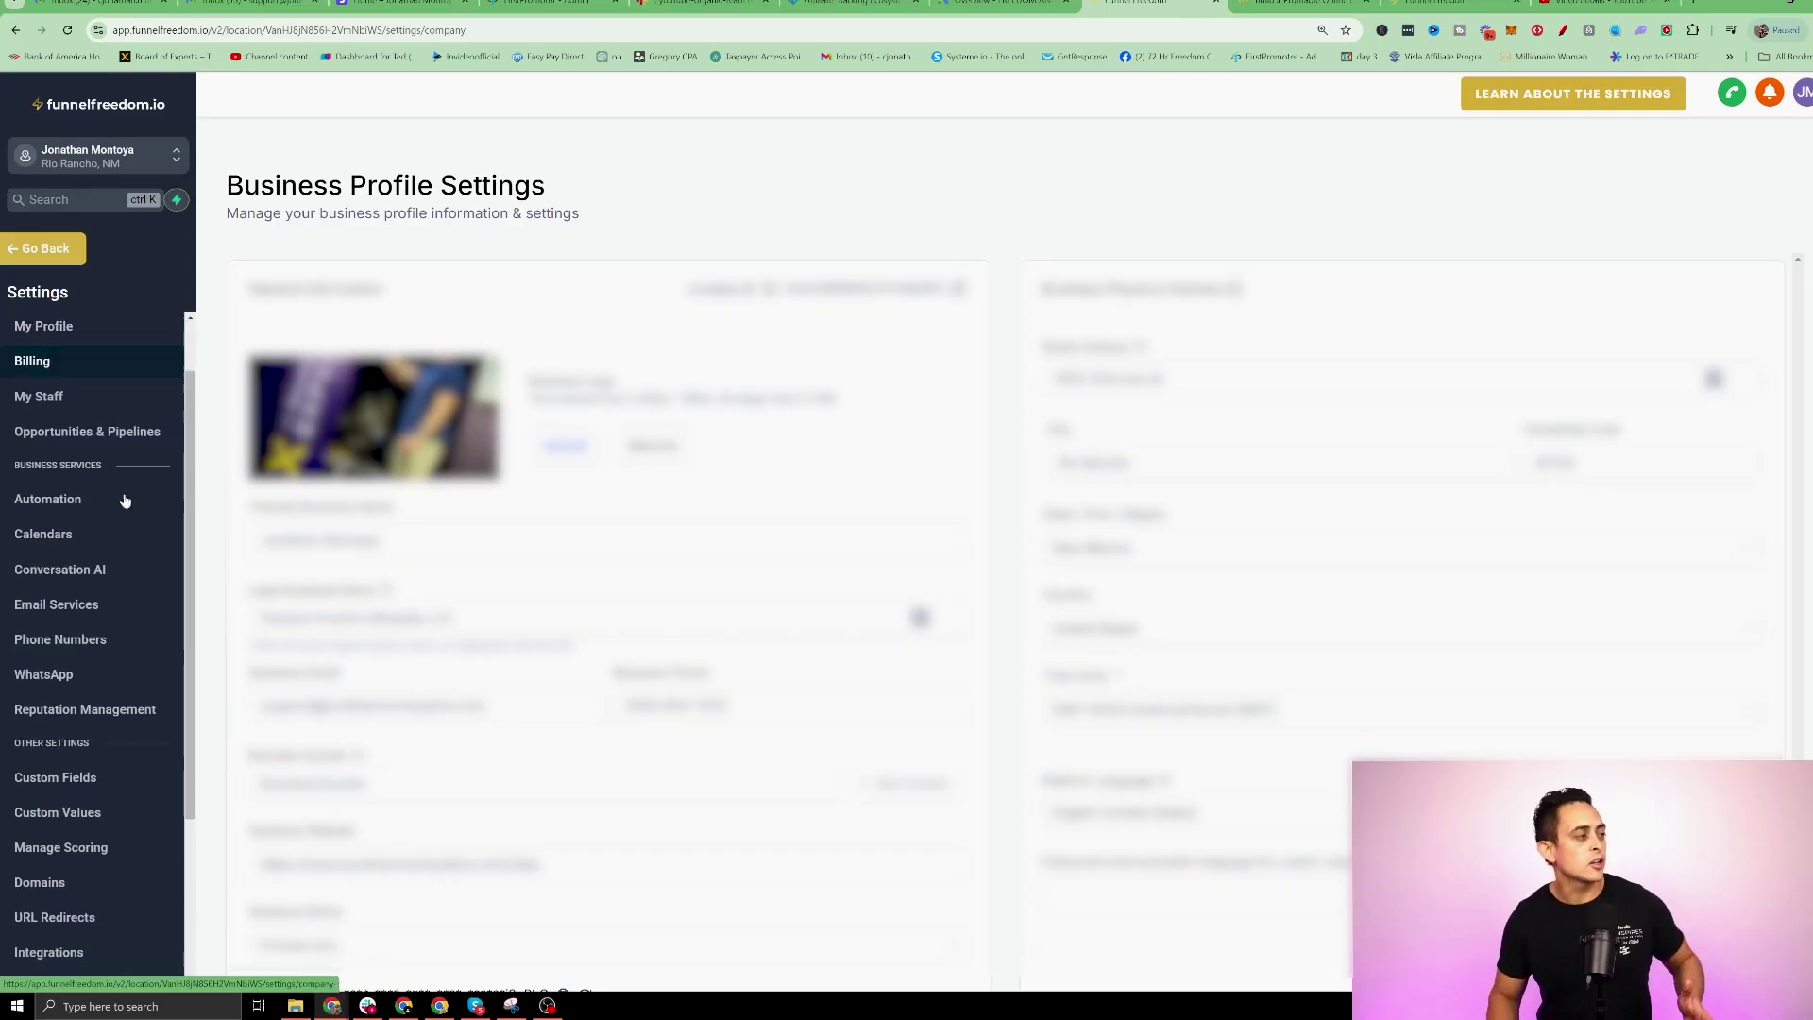
click(52, 571)
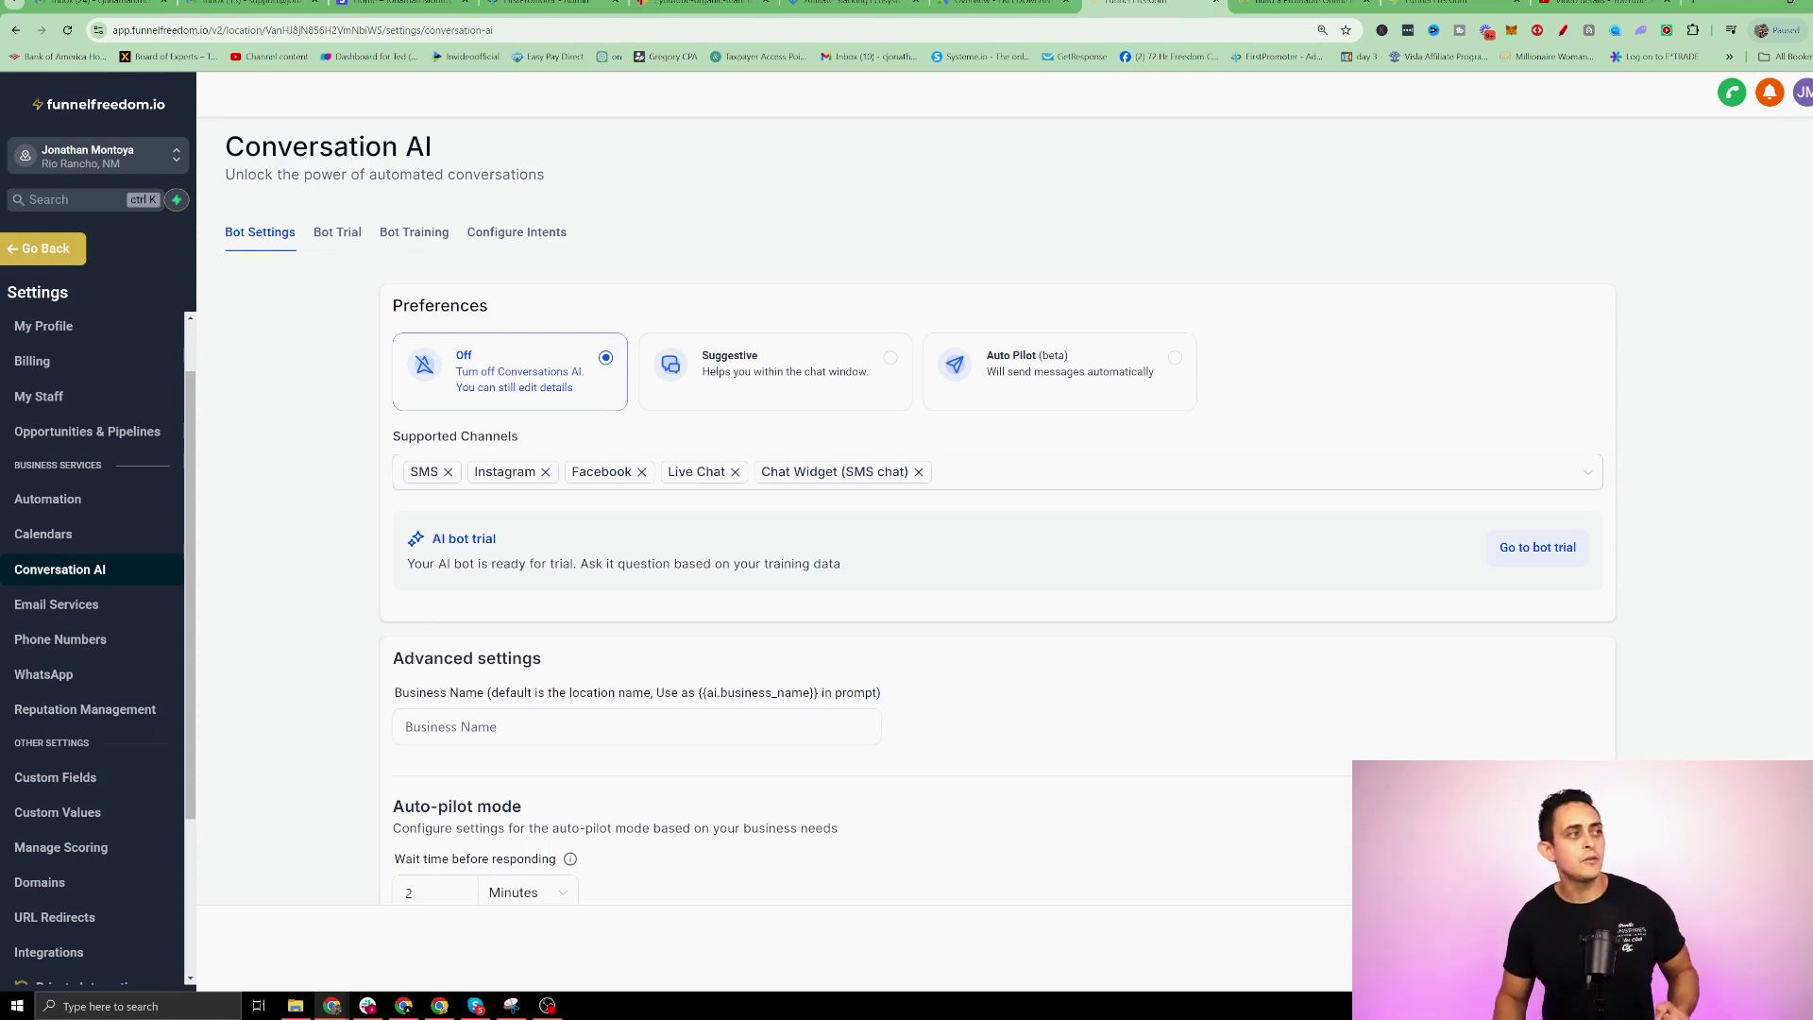
click(415, 234)
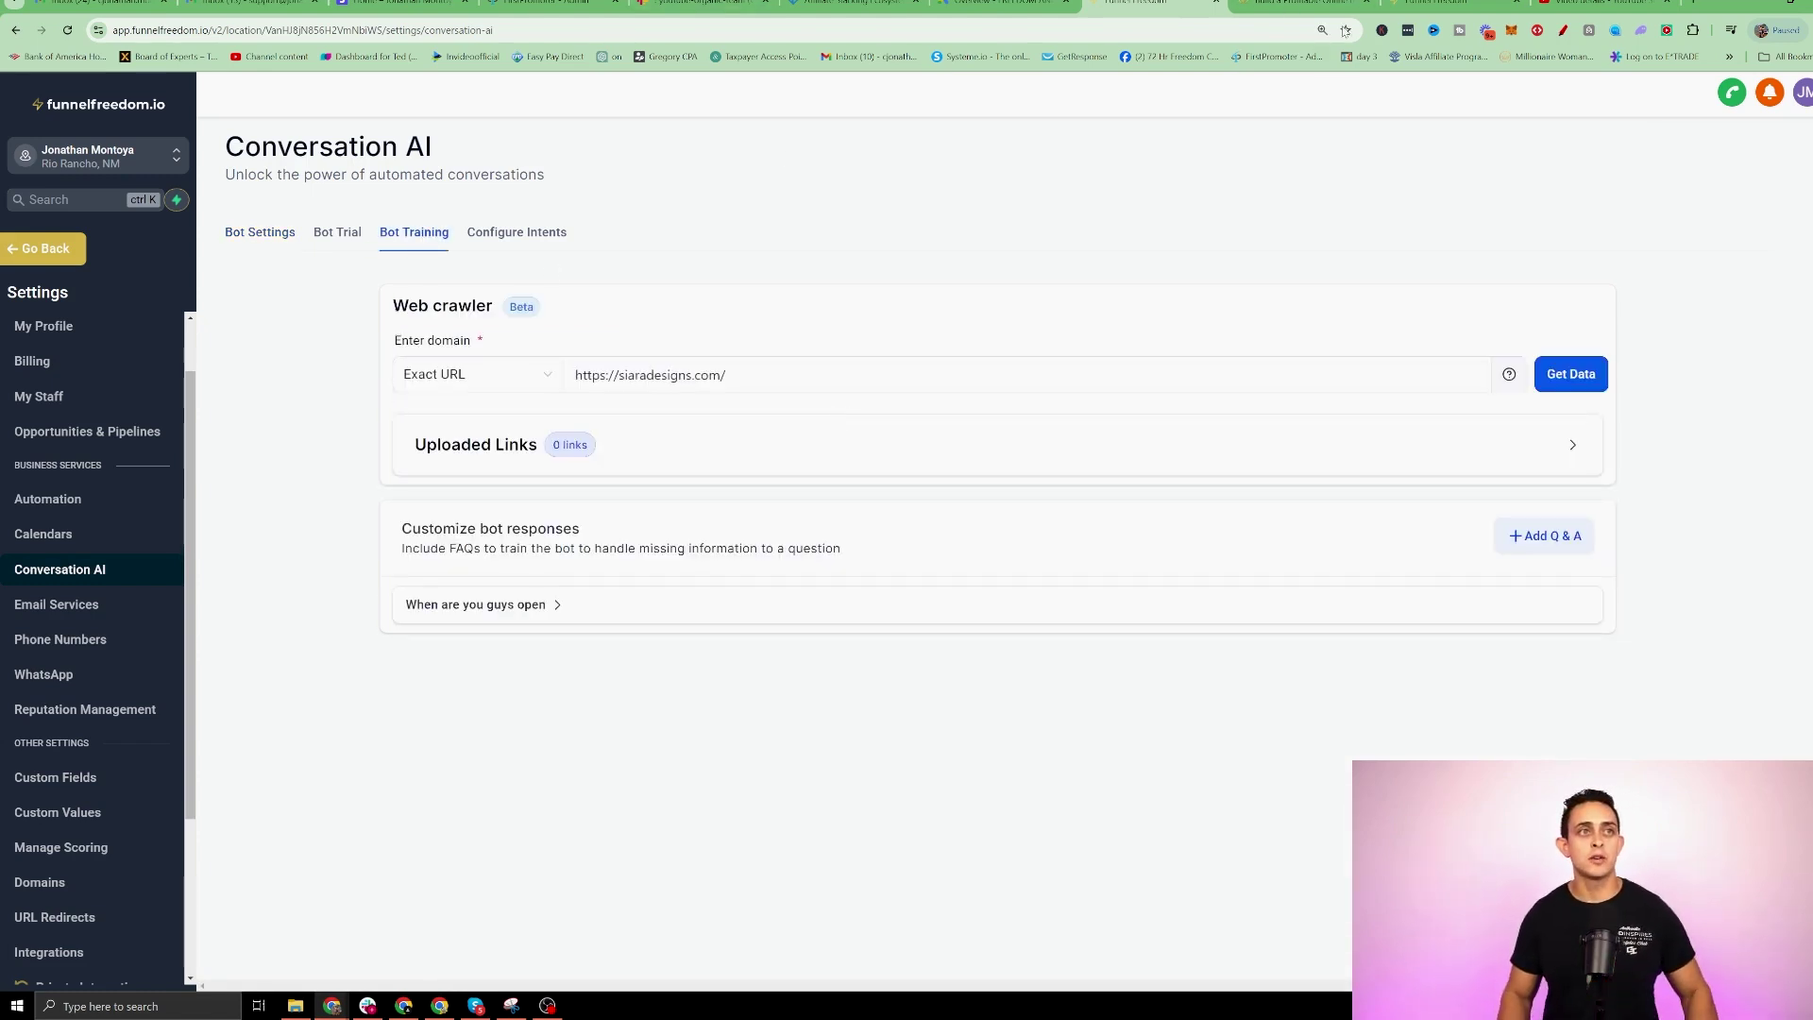
Crawl the live homepage's exact URL as training data for the Conversation AI bot.
click(1303, 6)
key(ctrl+l)
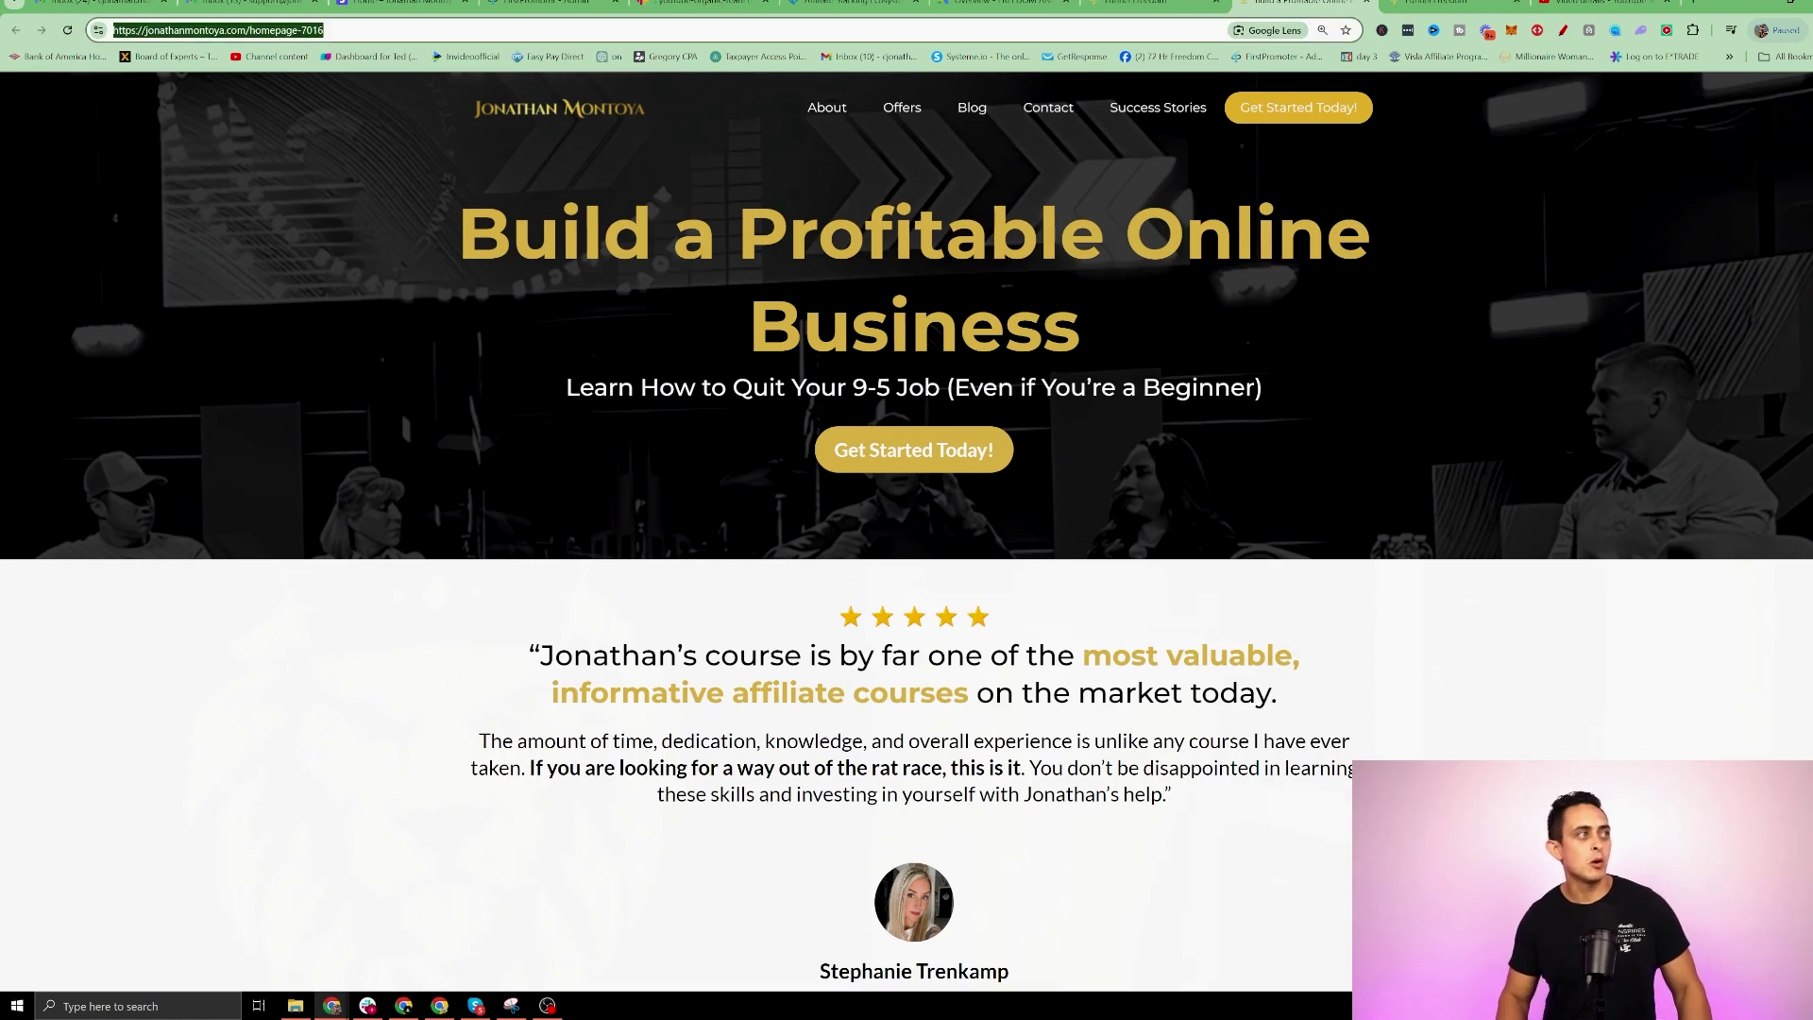
key(ctrl+c)
key(ctrl+shift+Tab)
key(ctrl+v)
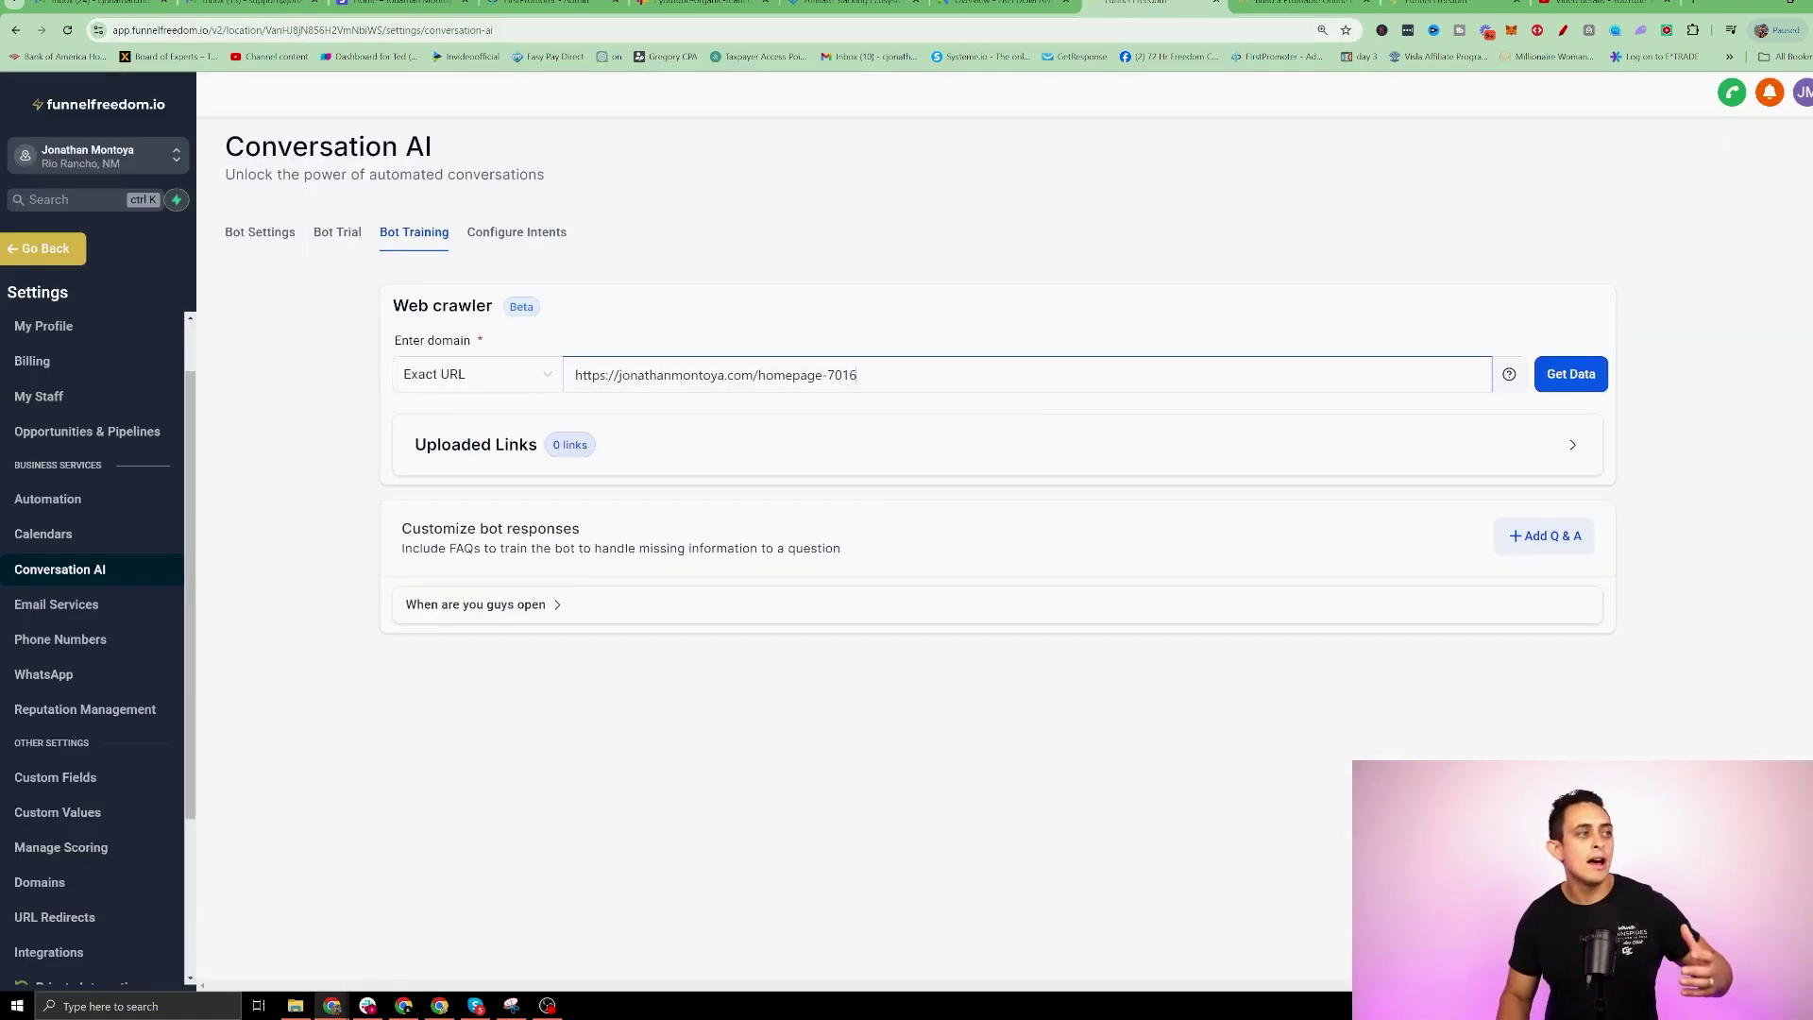
click(1563, 374)
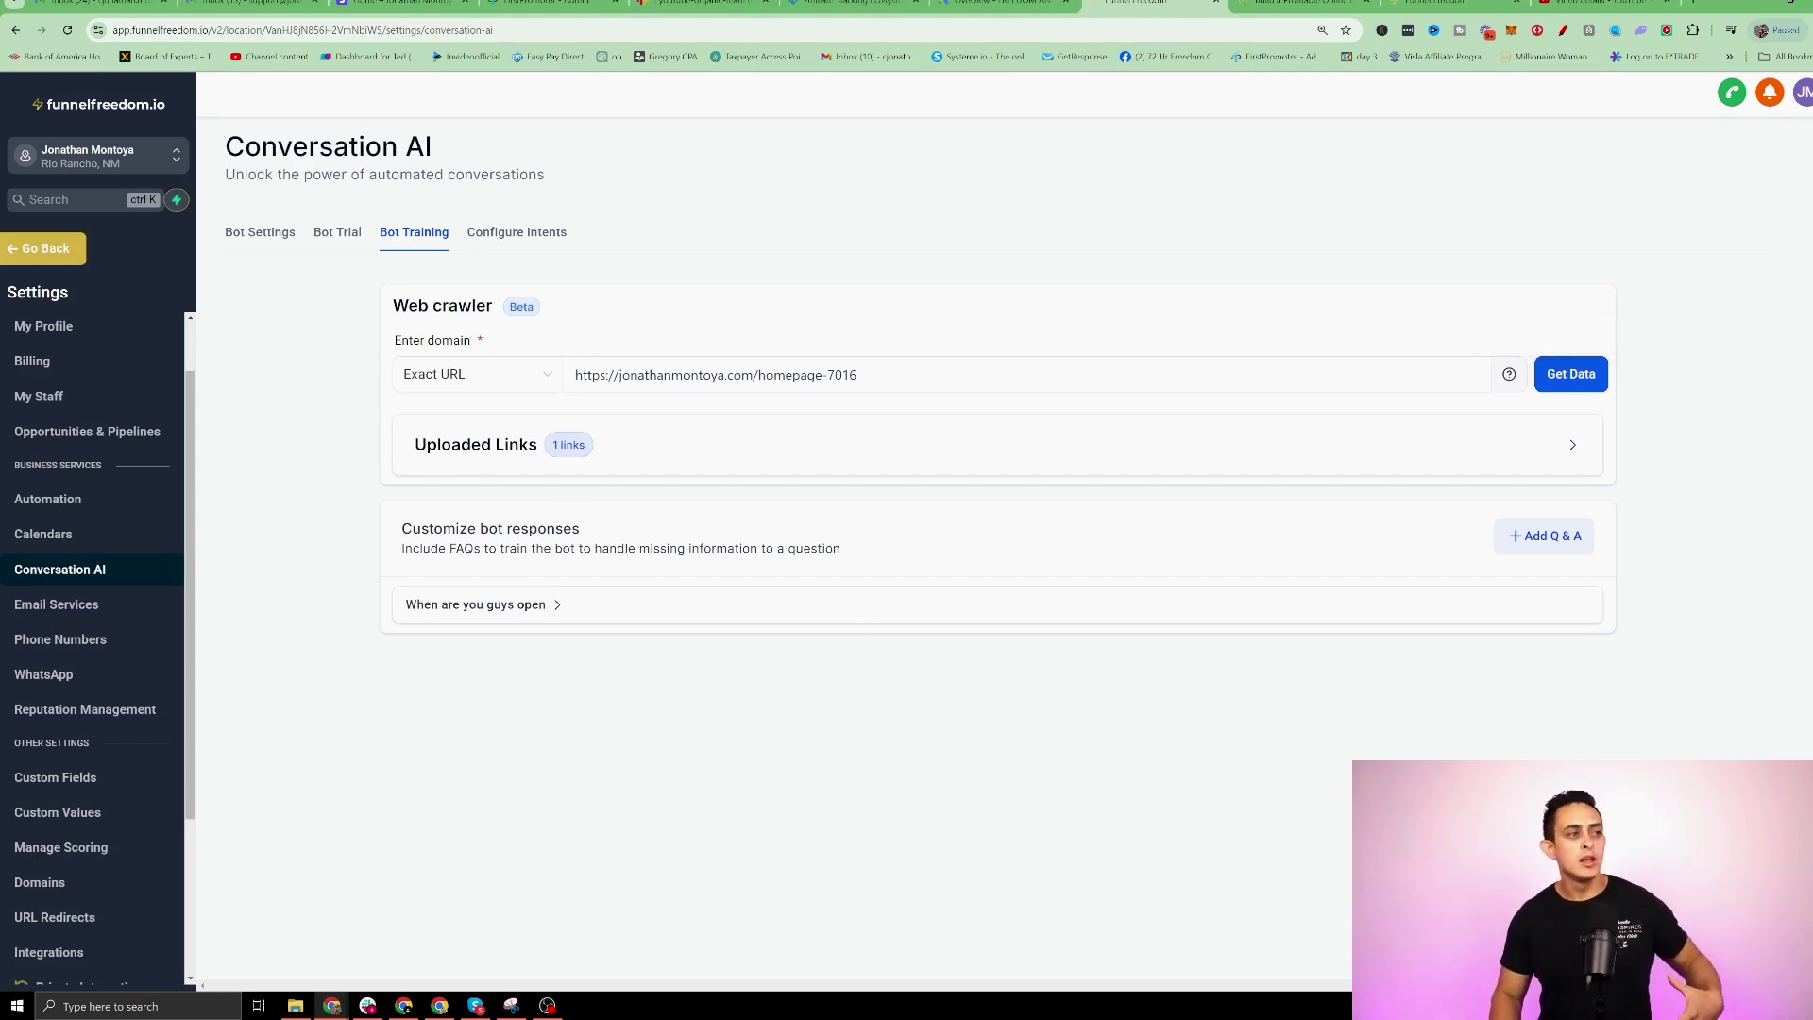
drag(387, 537, 620, 528)
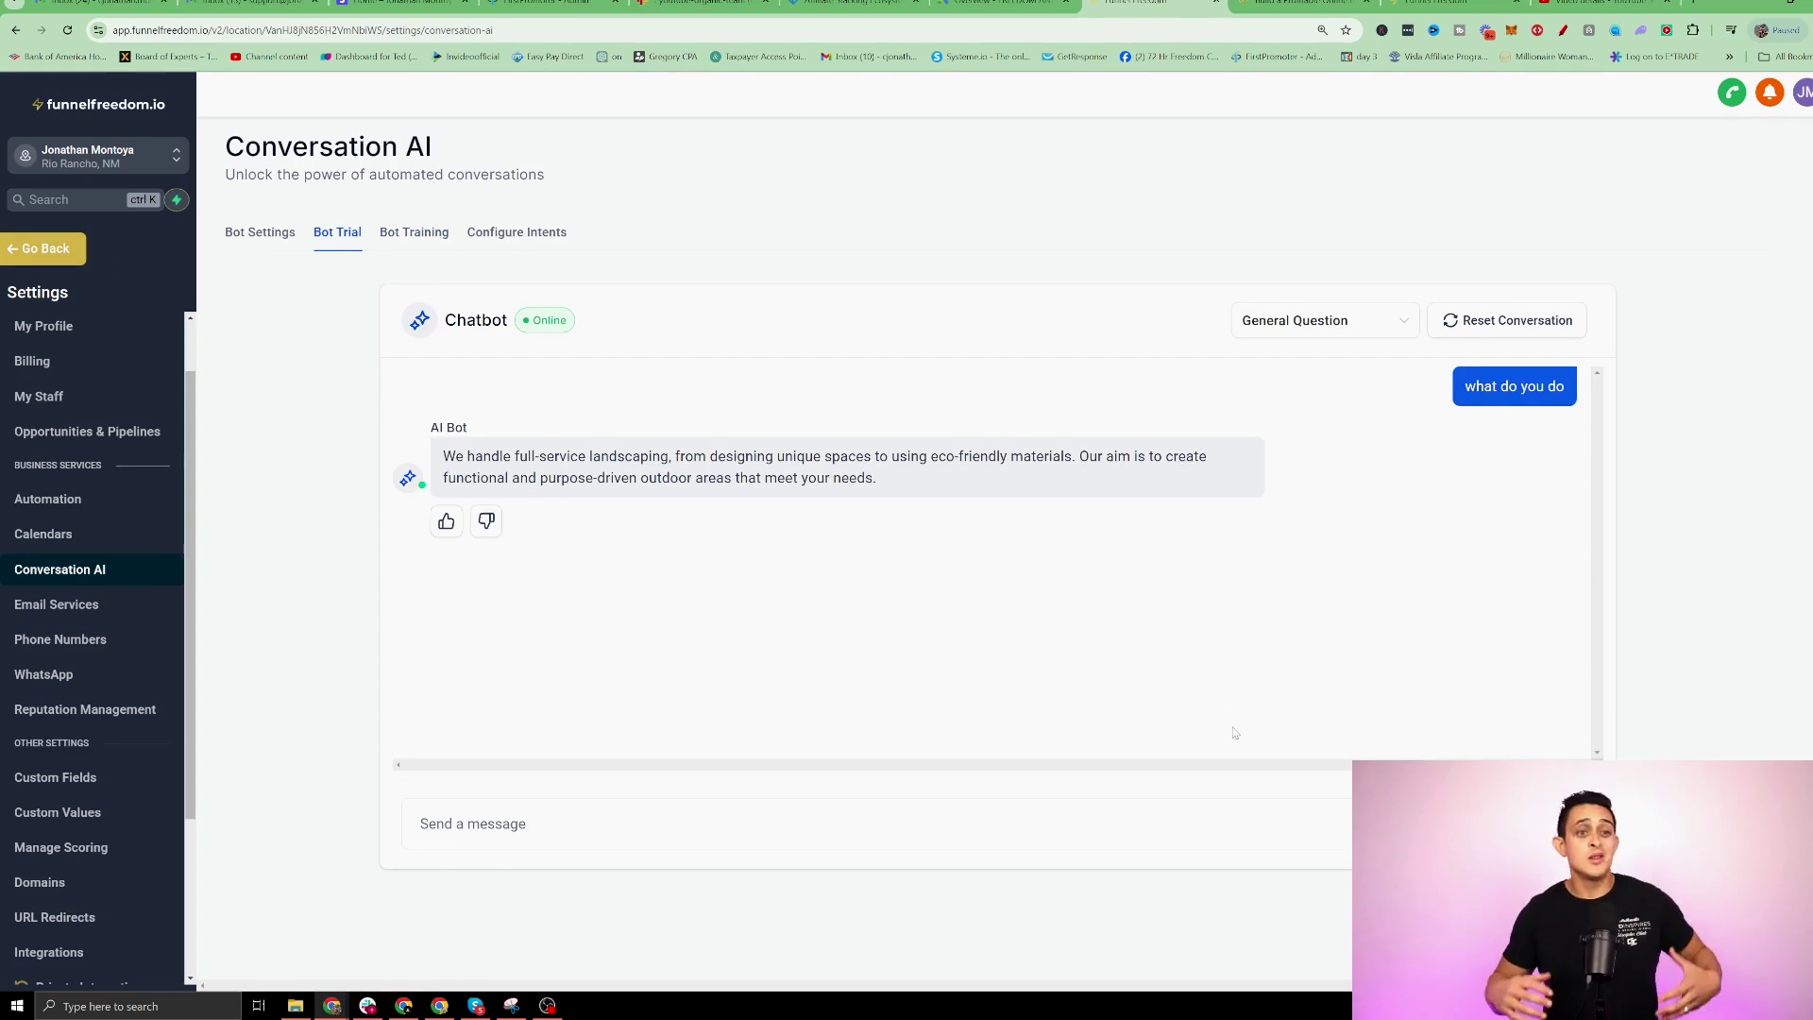
Reset the bot trial conversation and ask the bot "what do you do".
click(1454, 320)
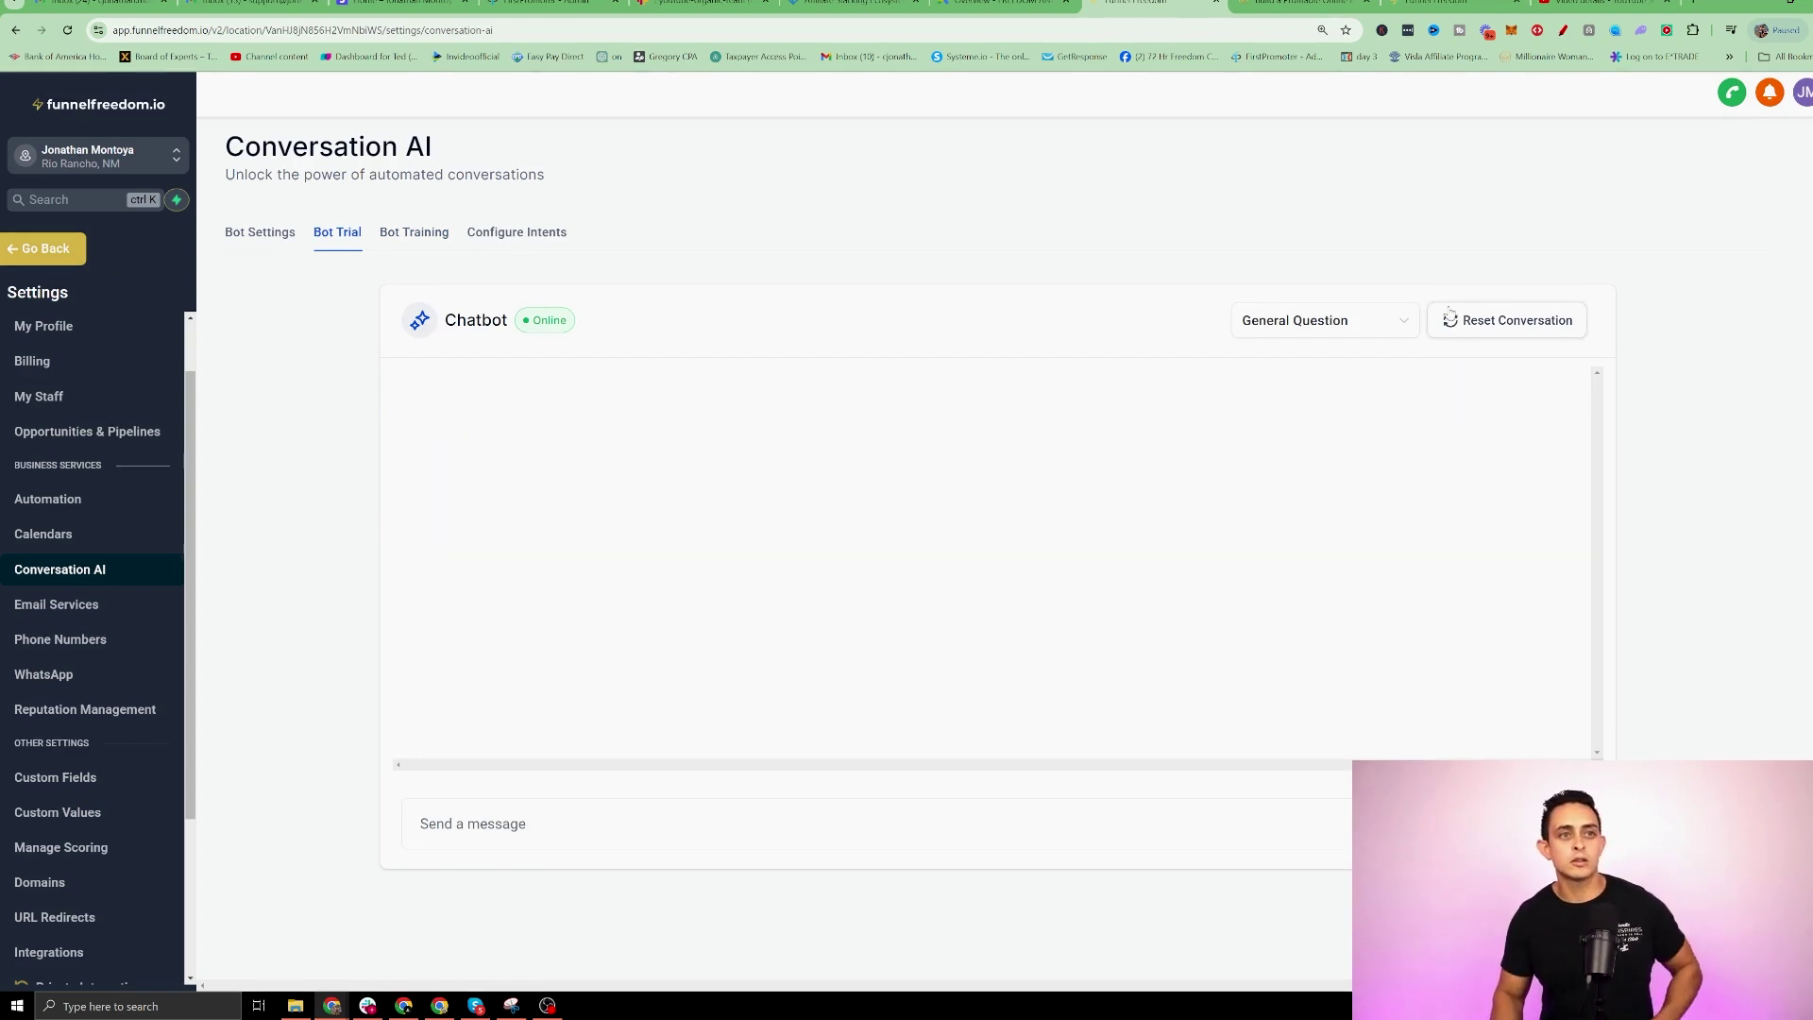
text(w)
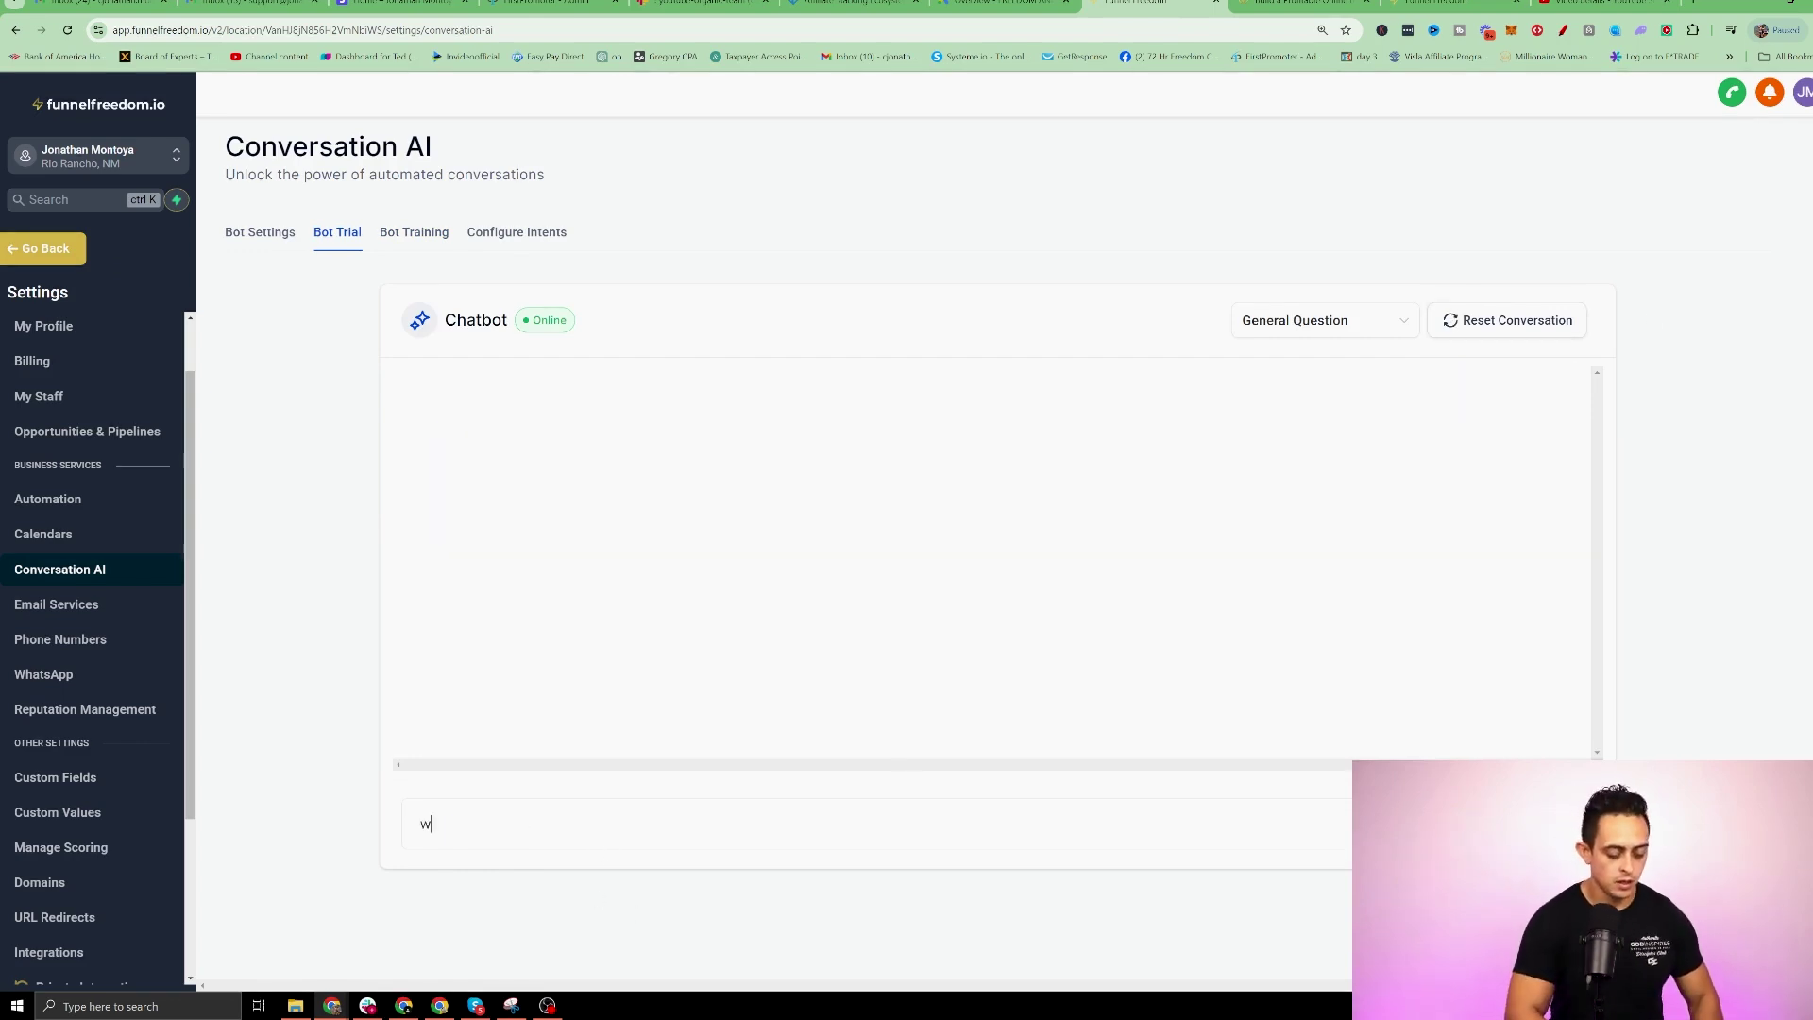
text(hat do you do)
key(Return)
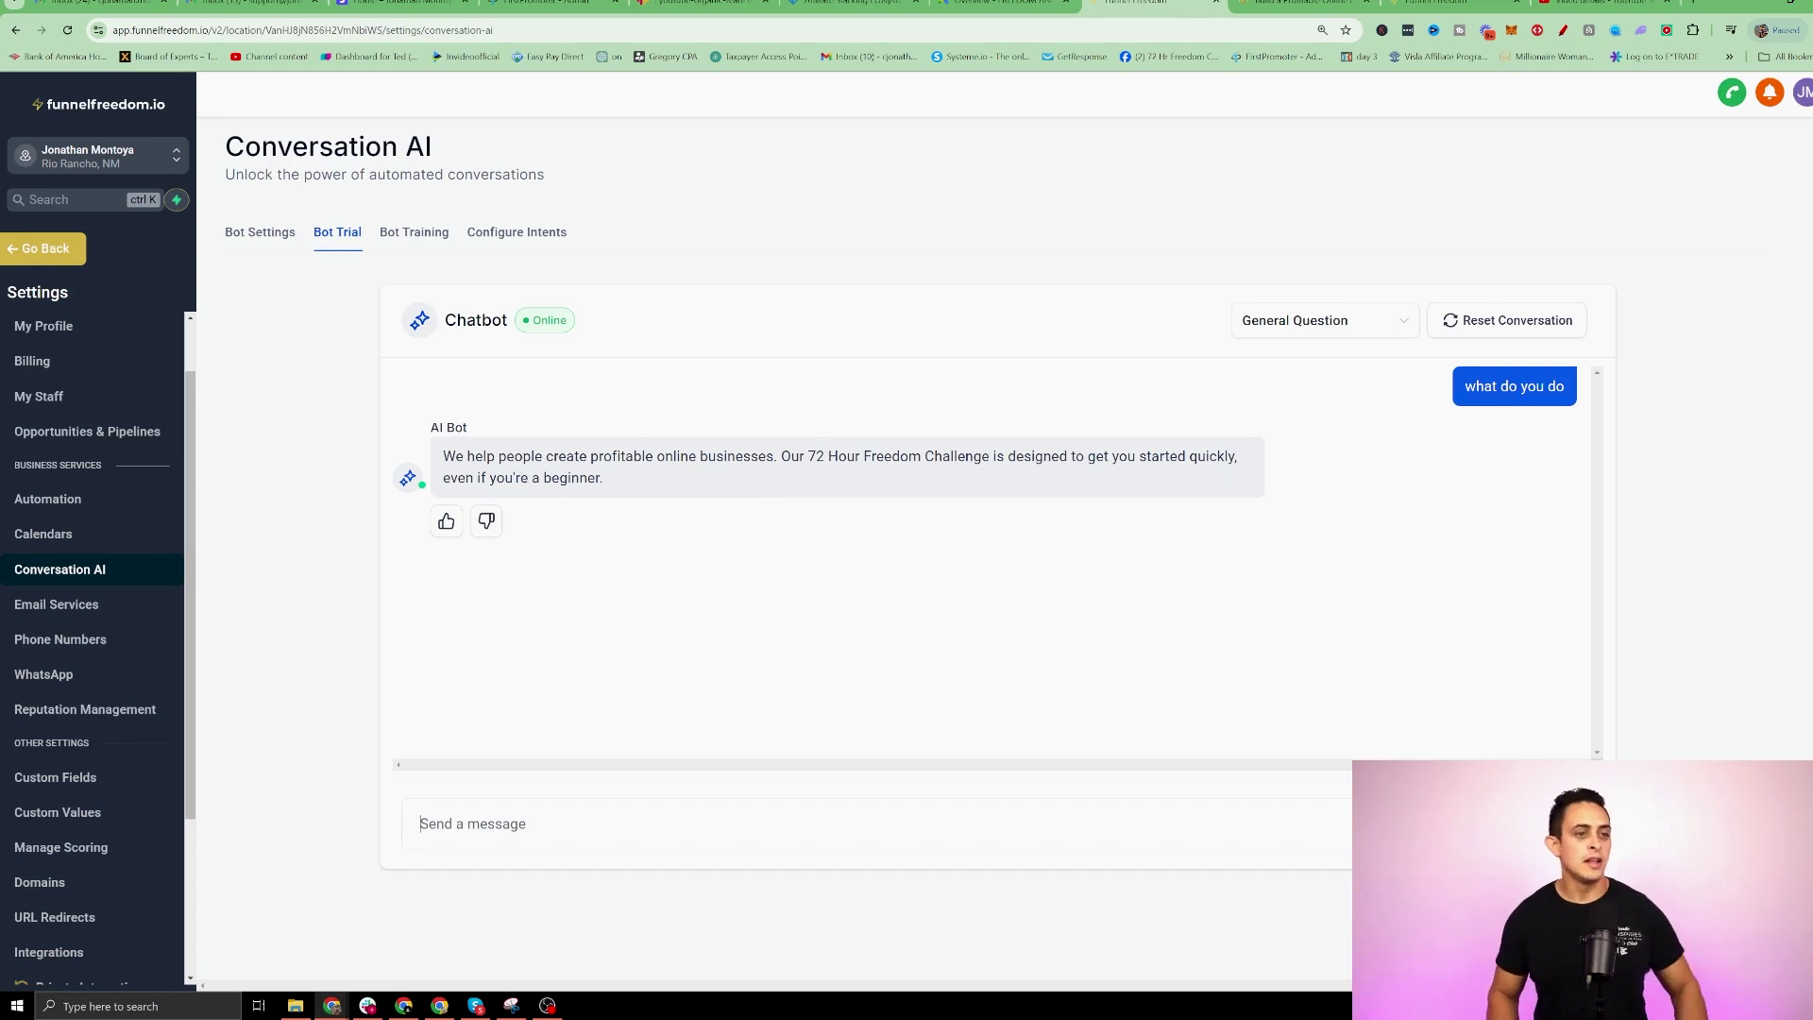
Ask the trial bot "how do i get started" and "whats the link to that", and return to the Bot Training options.
text(how do i g)
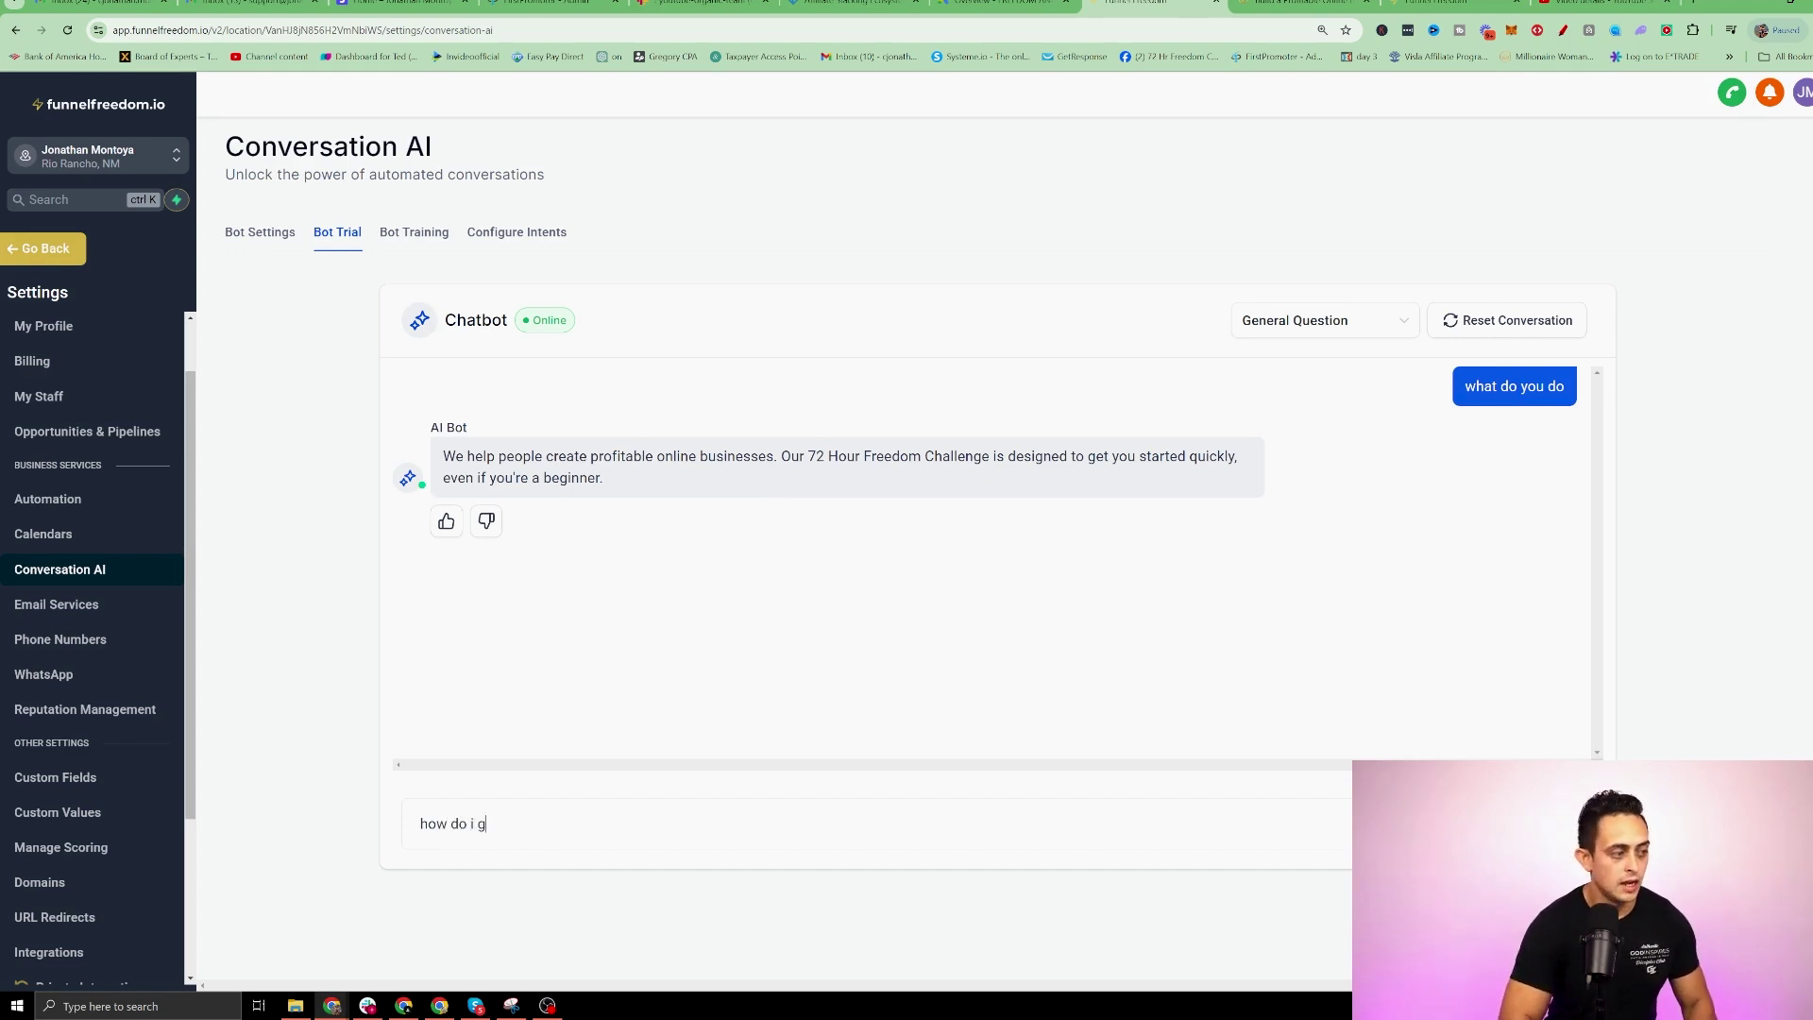
text(et started)
key(Return)
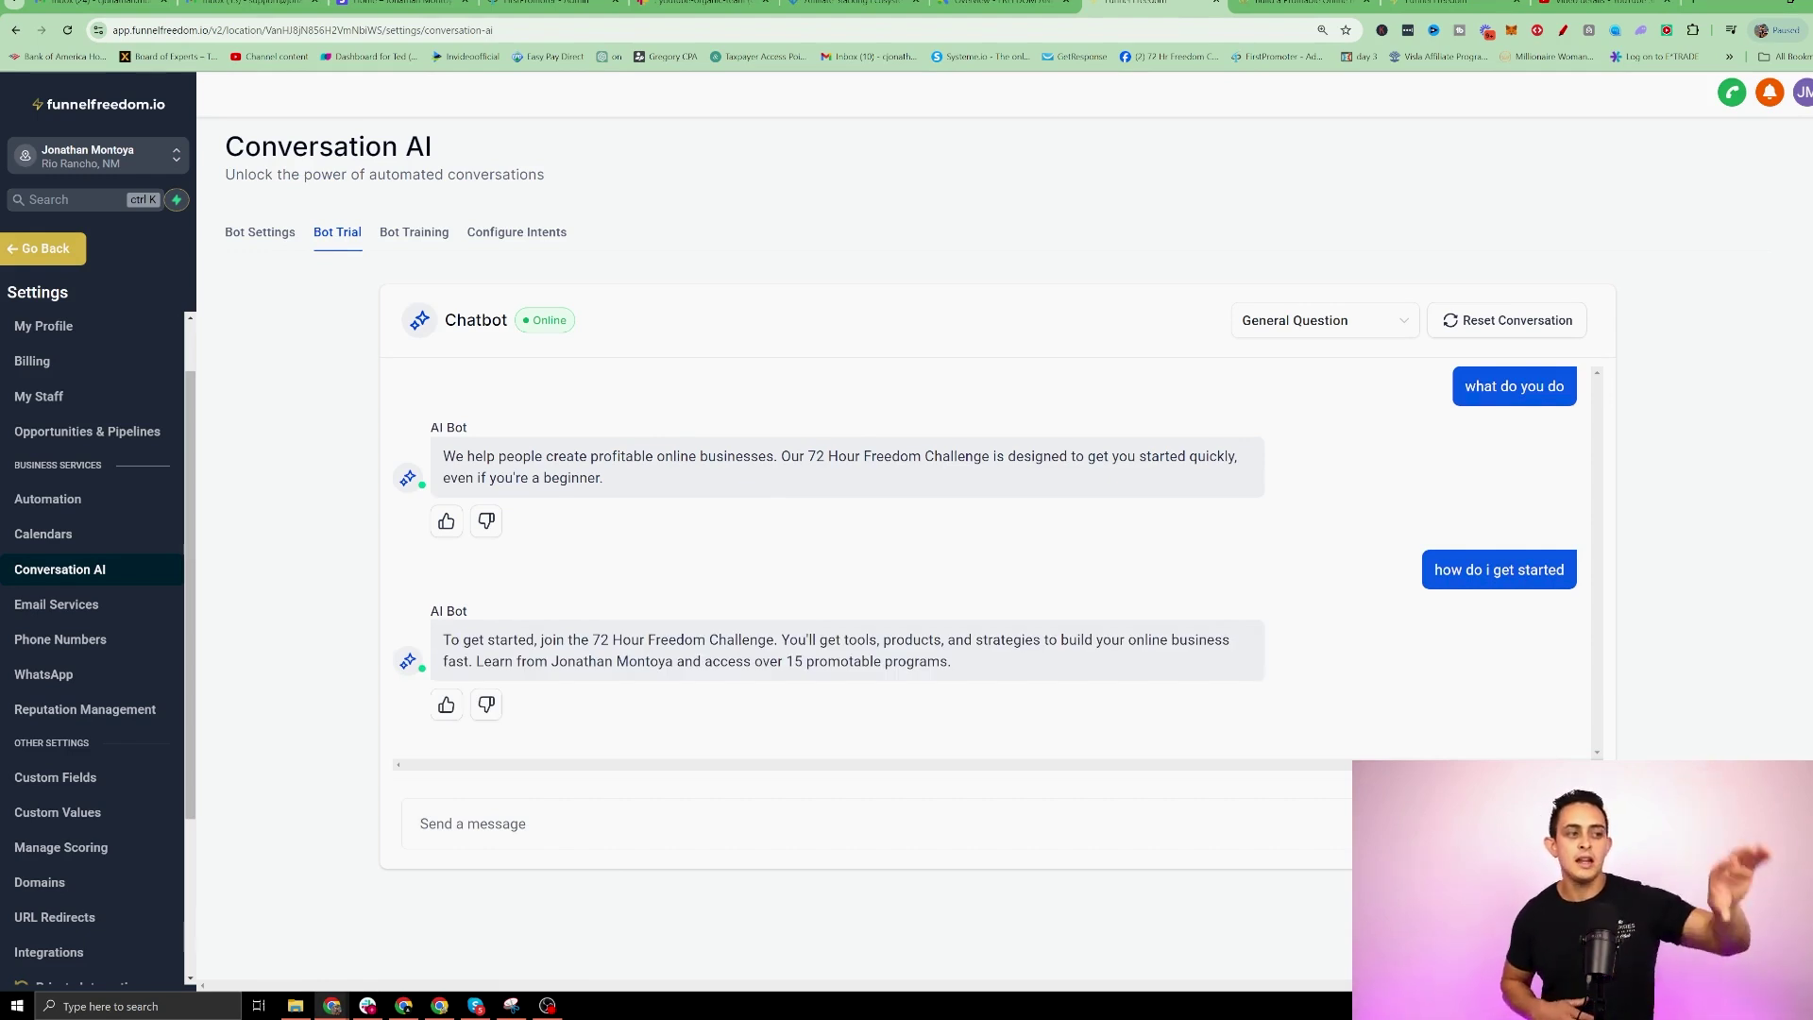
text(w)
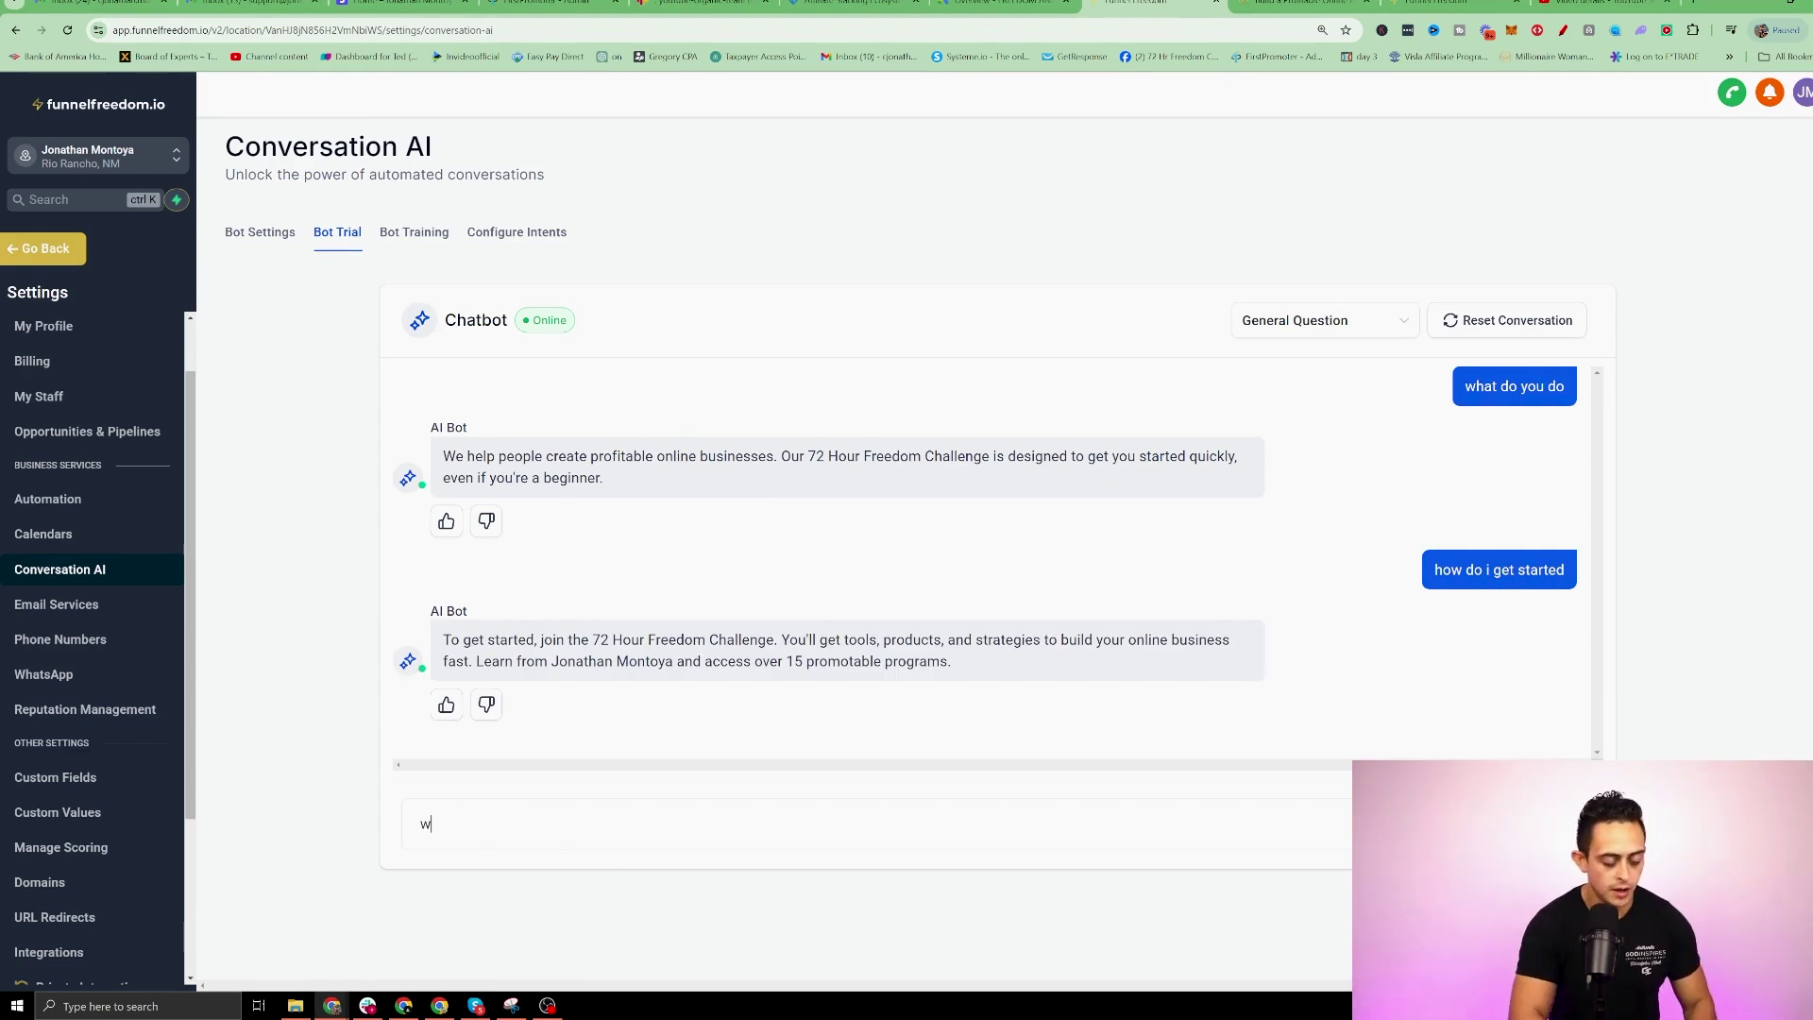
text(hats the link to that)
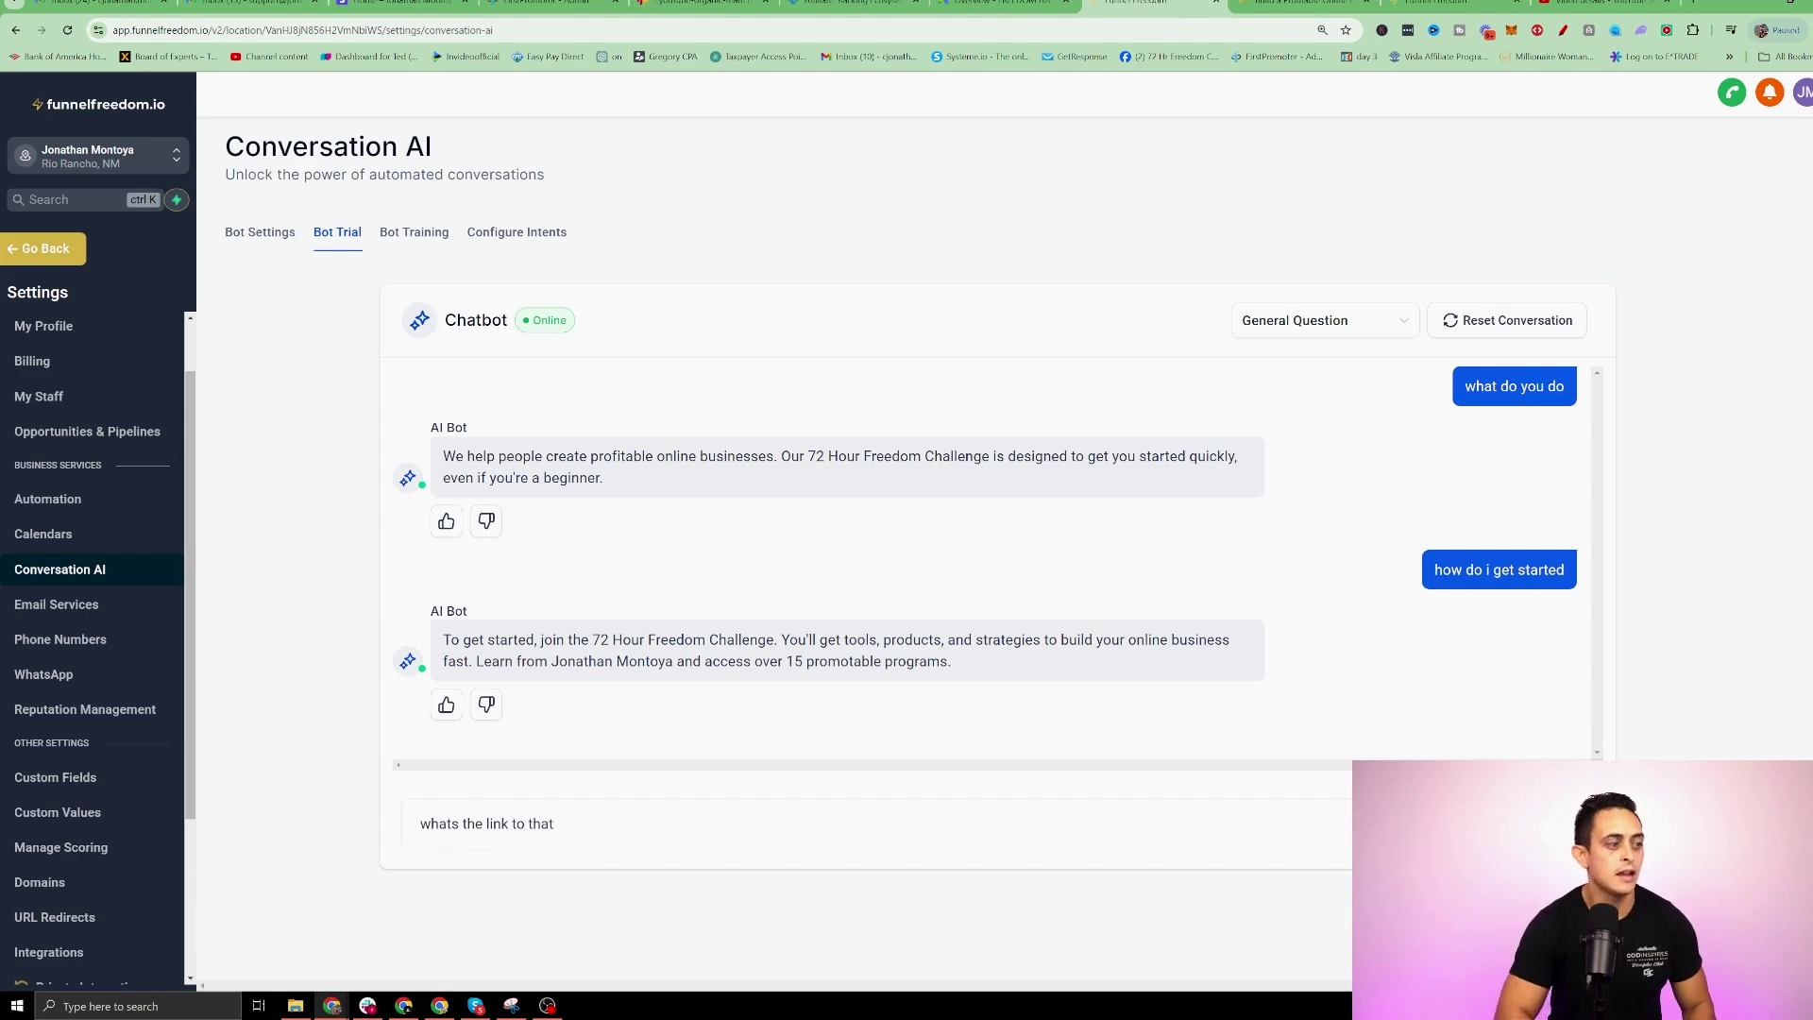
key(Return)
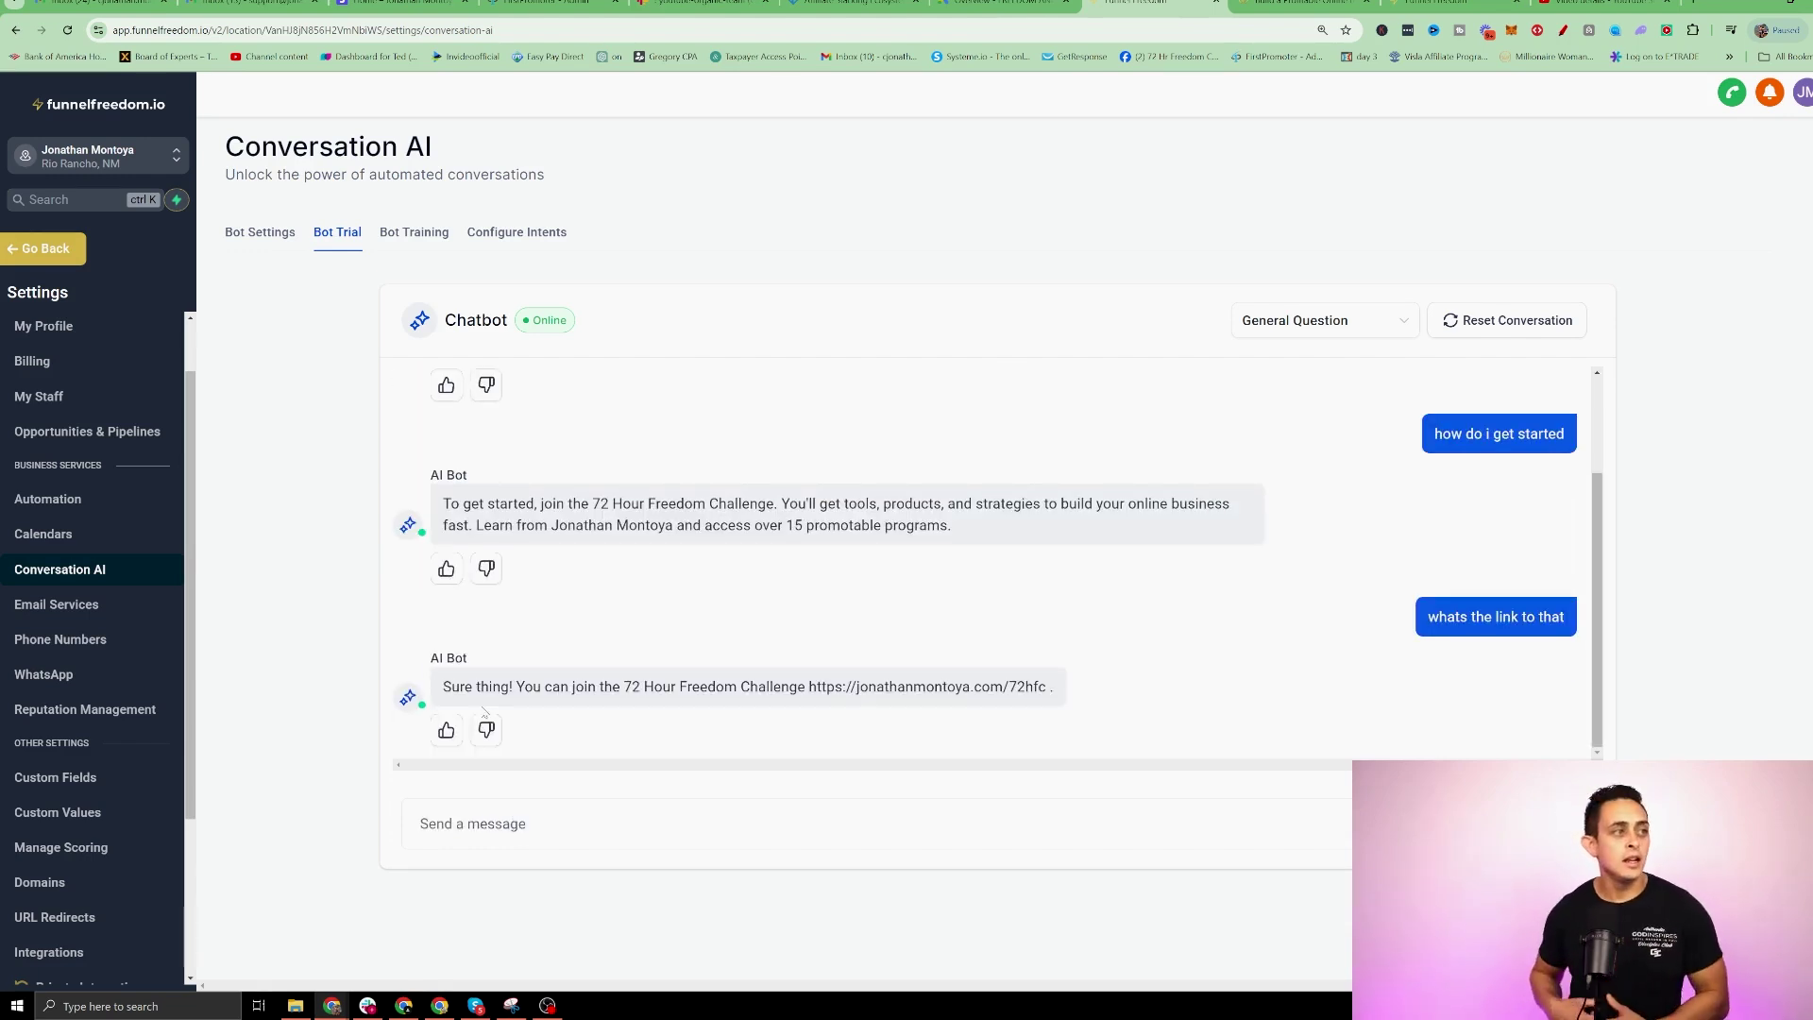
click(427, 238)
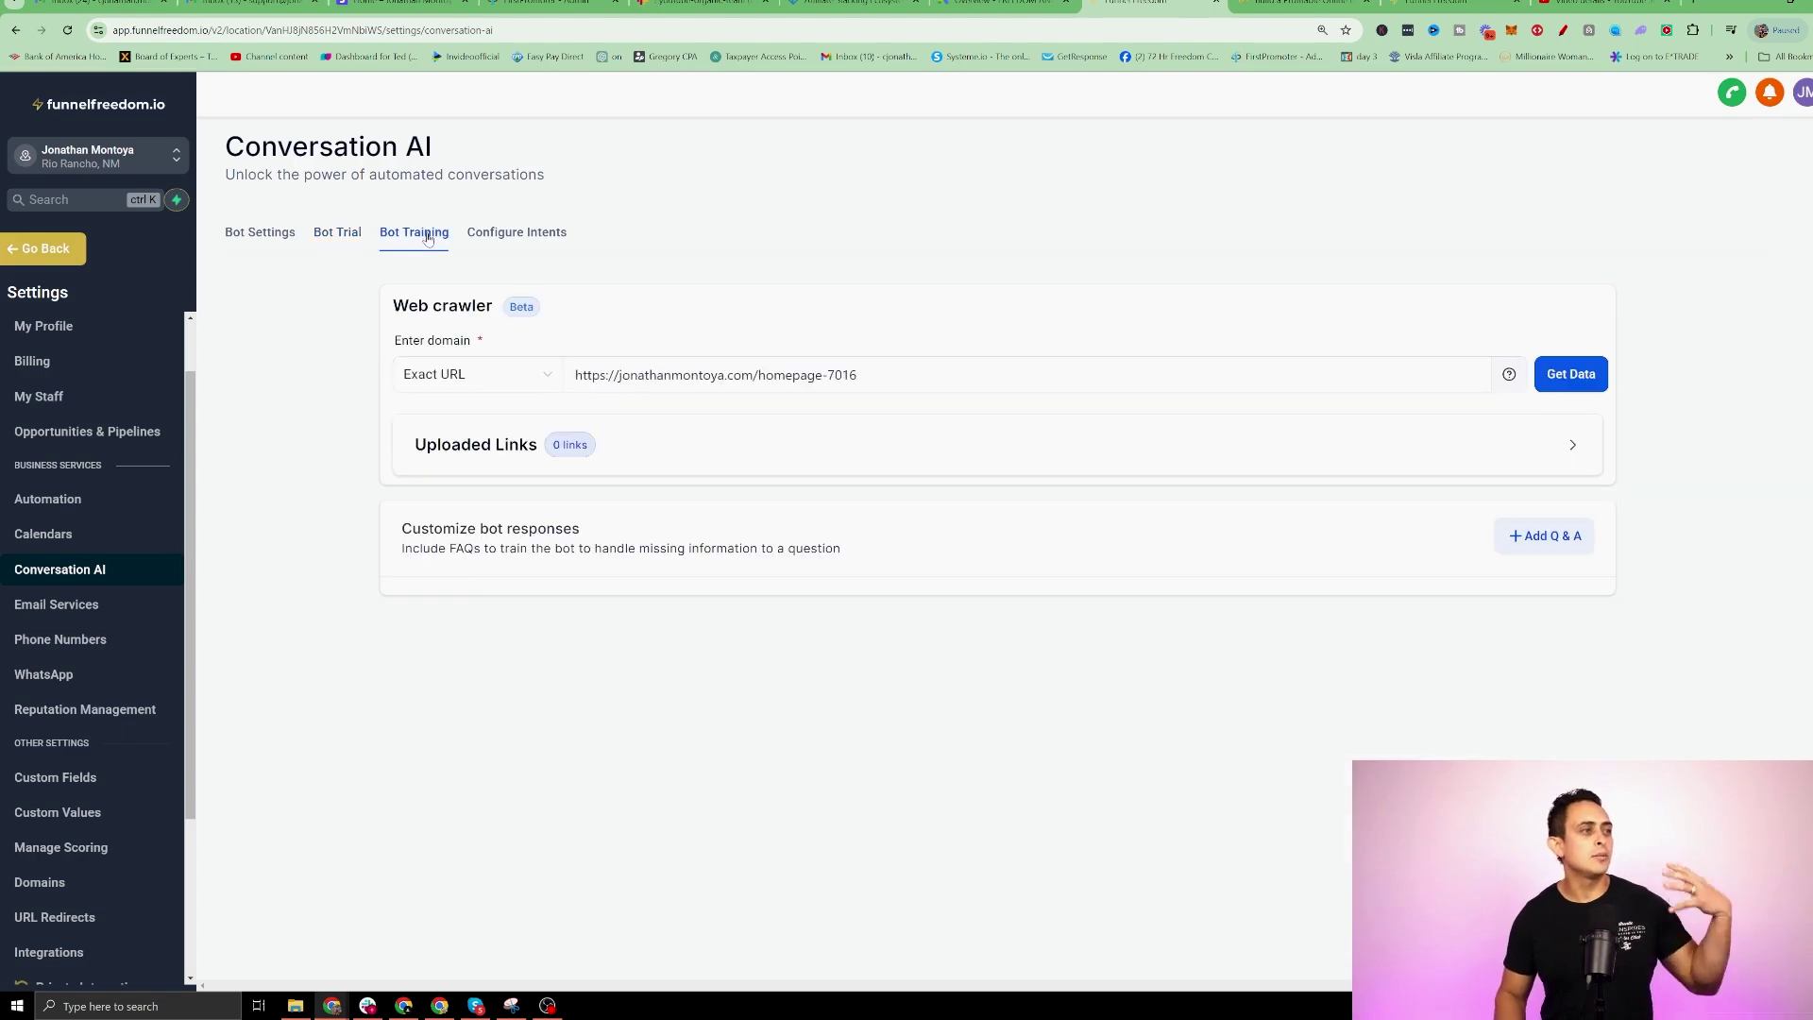
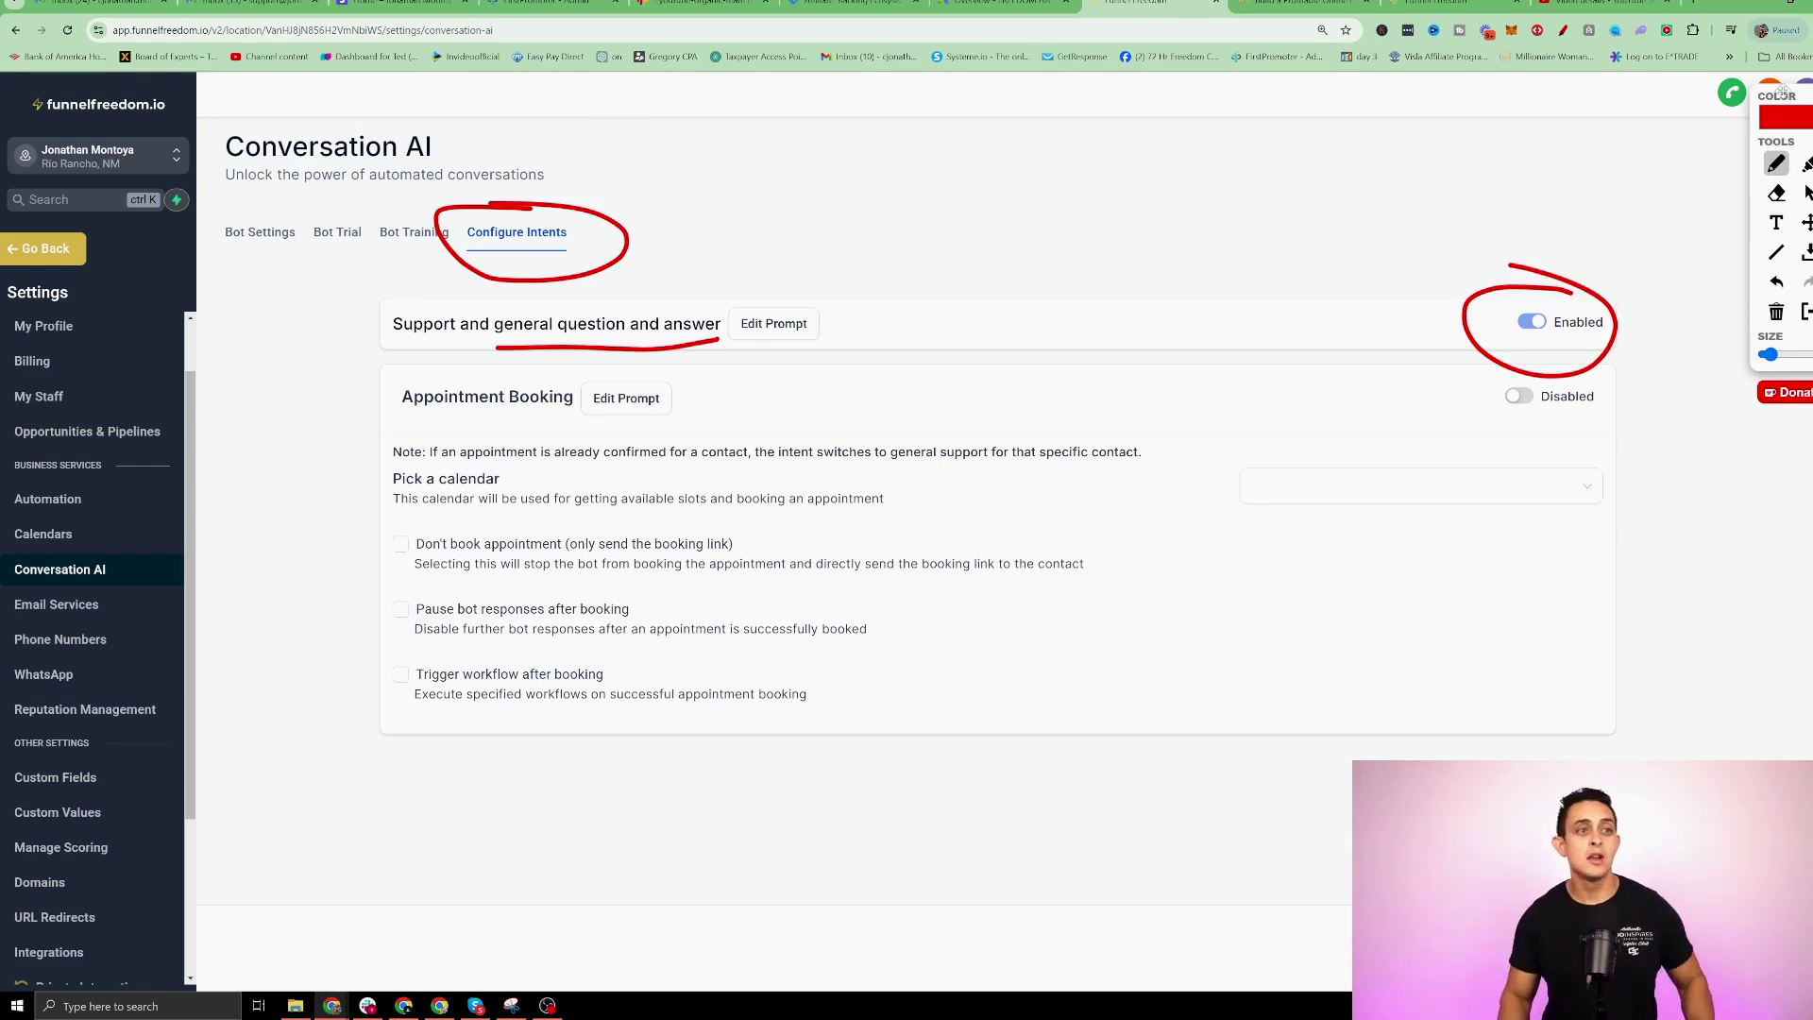
Try enabling the Appointment Booking intent and examine its calendar choices and booking options.
click(1776, 311)
click(1521, 395)
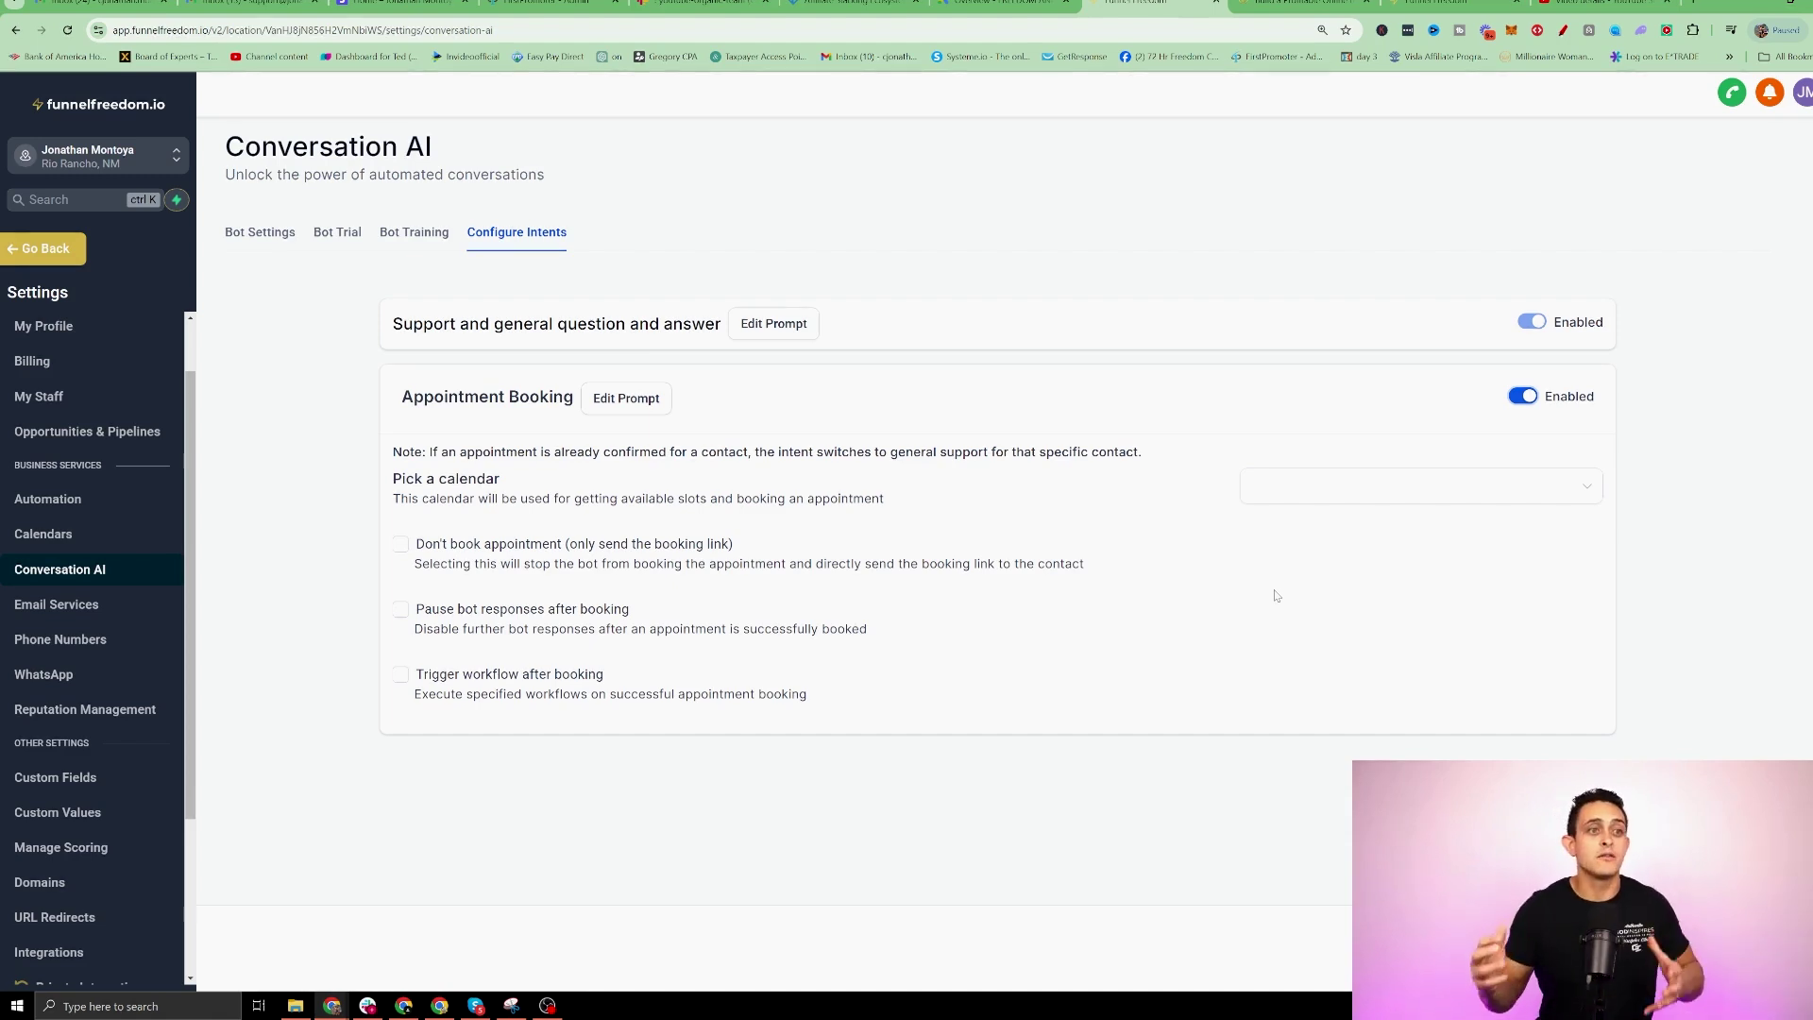
click(1443, 490)
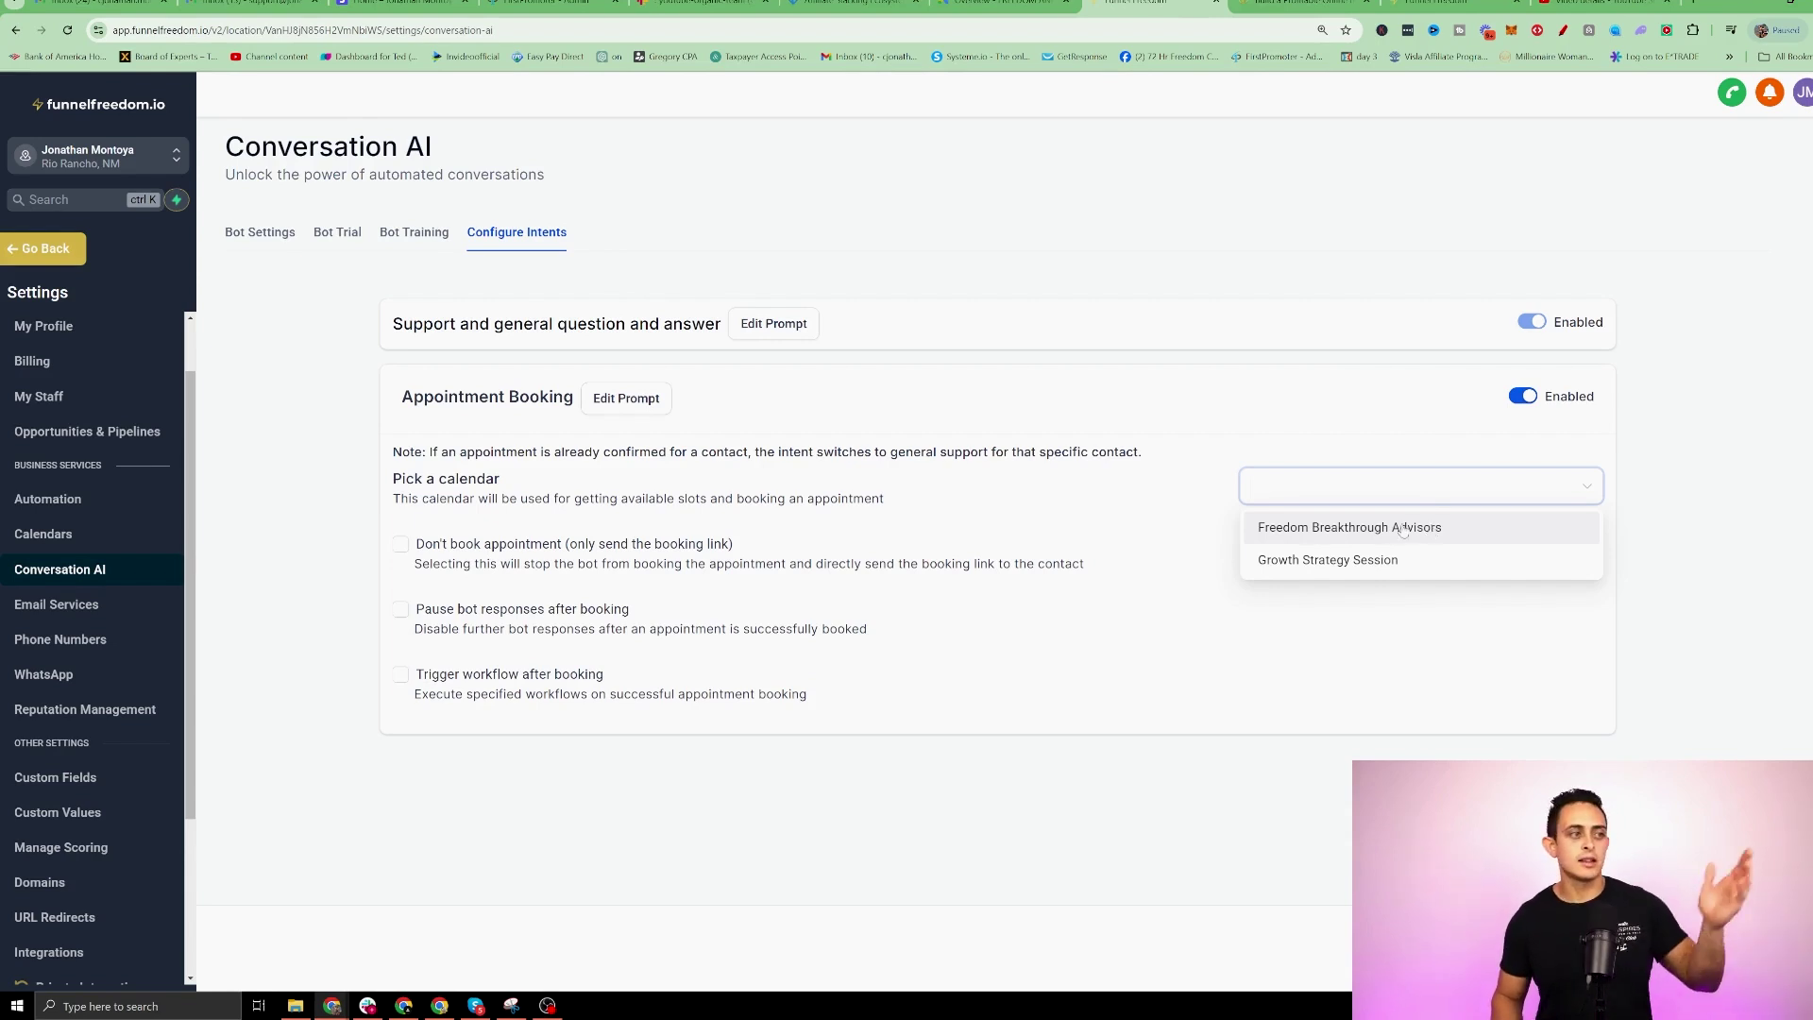
click(742, 473)
drag(367, 529, 865, 711)
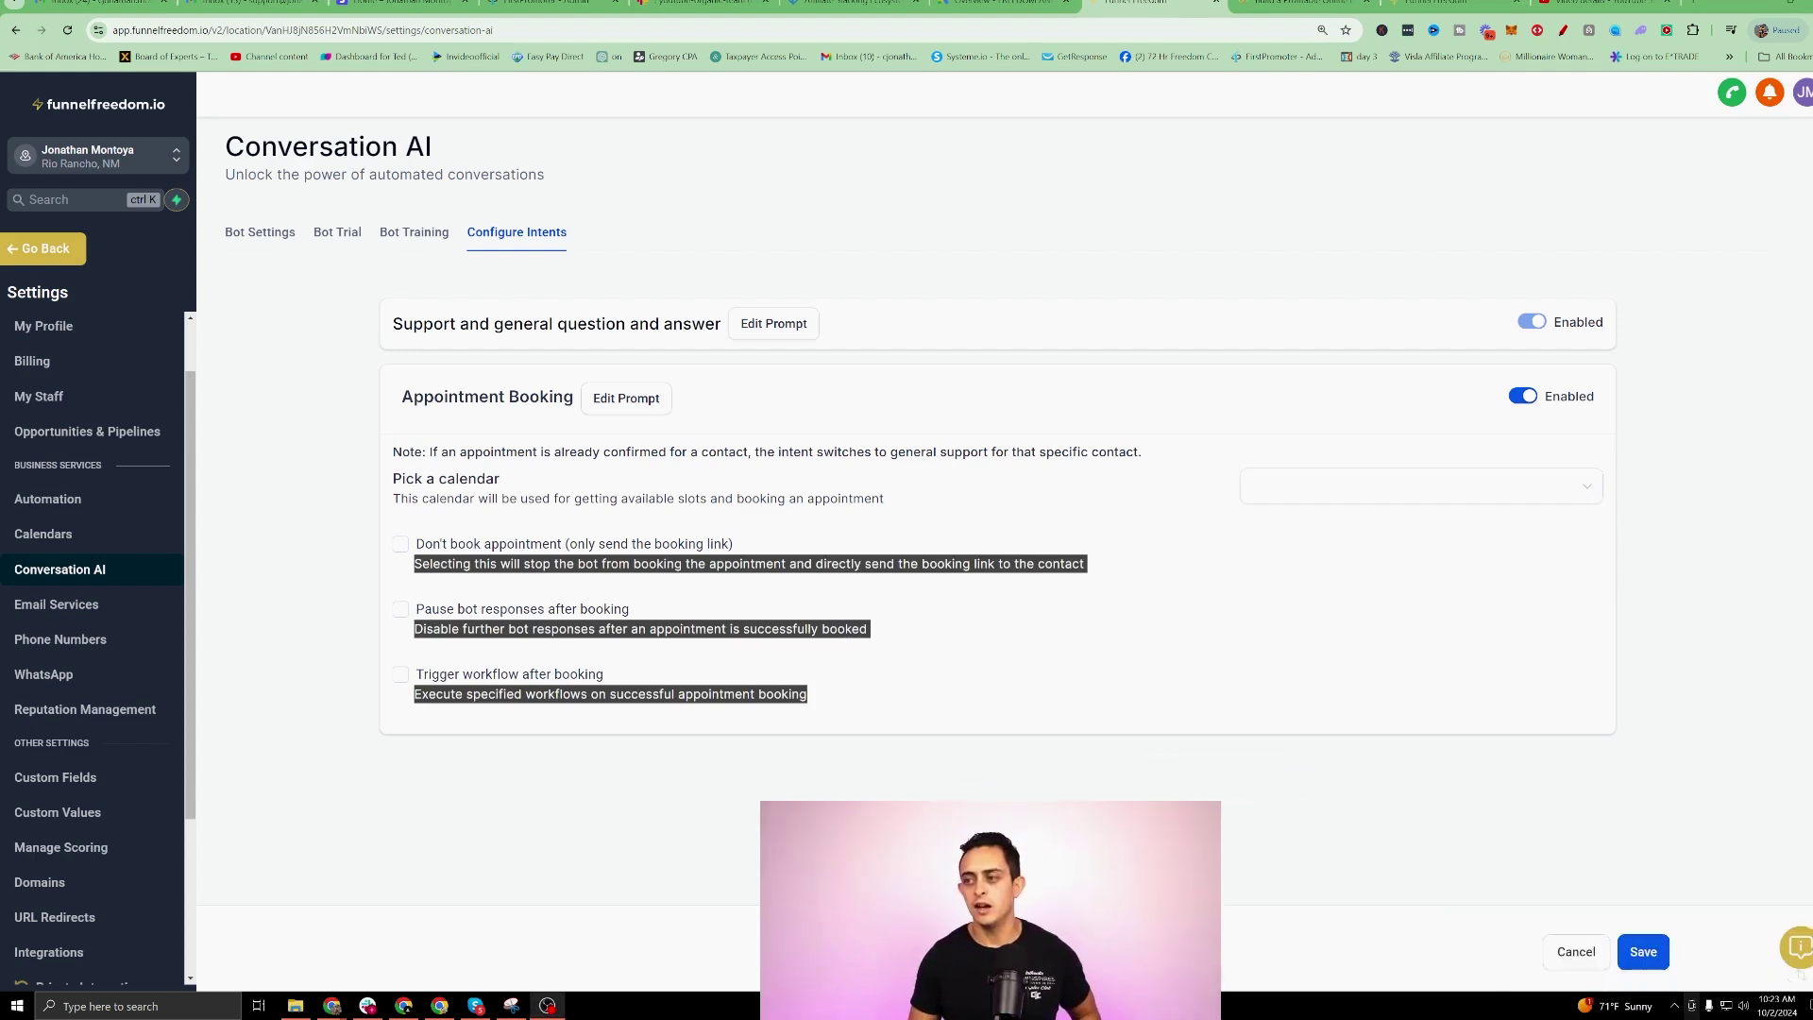
click(1643, 951)
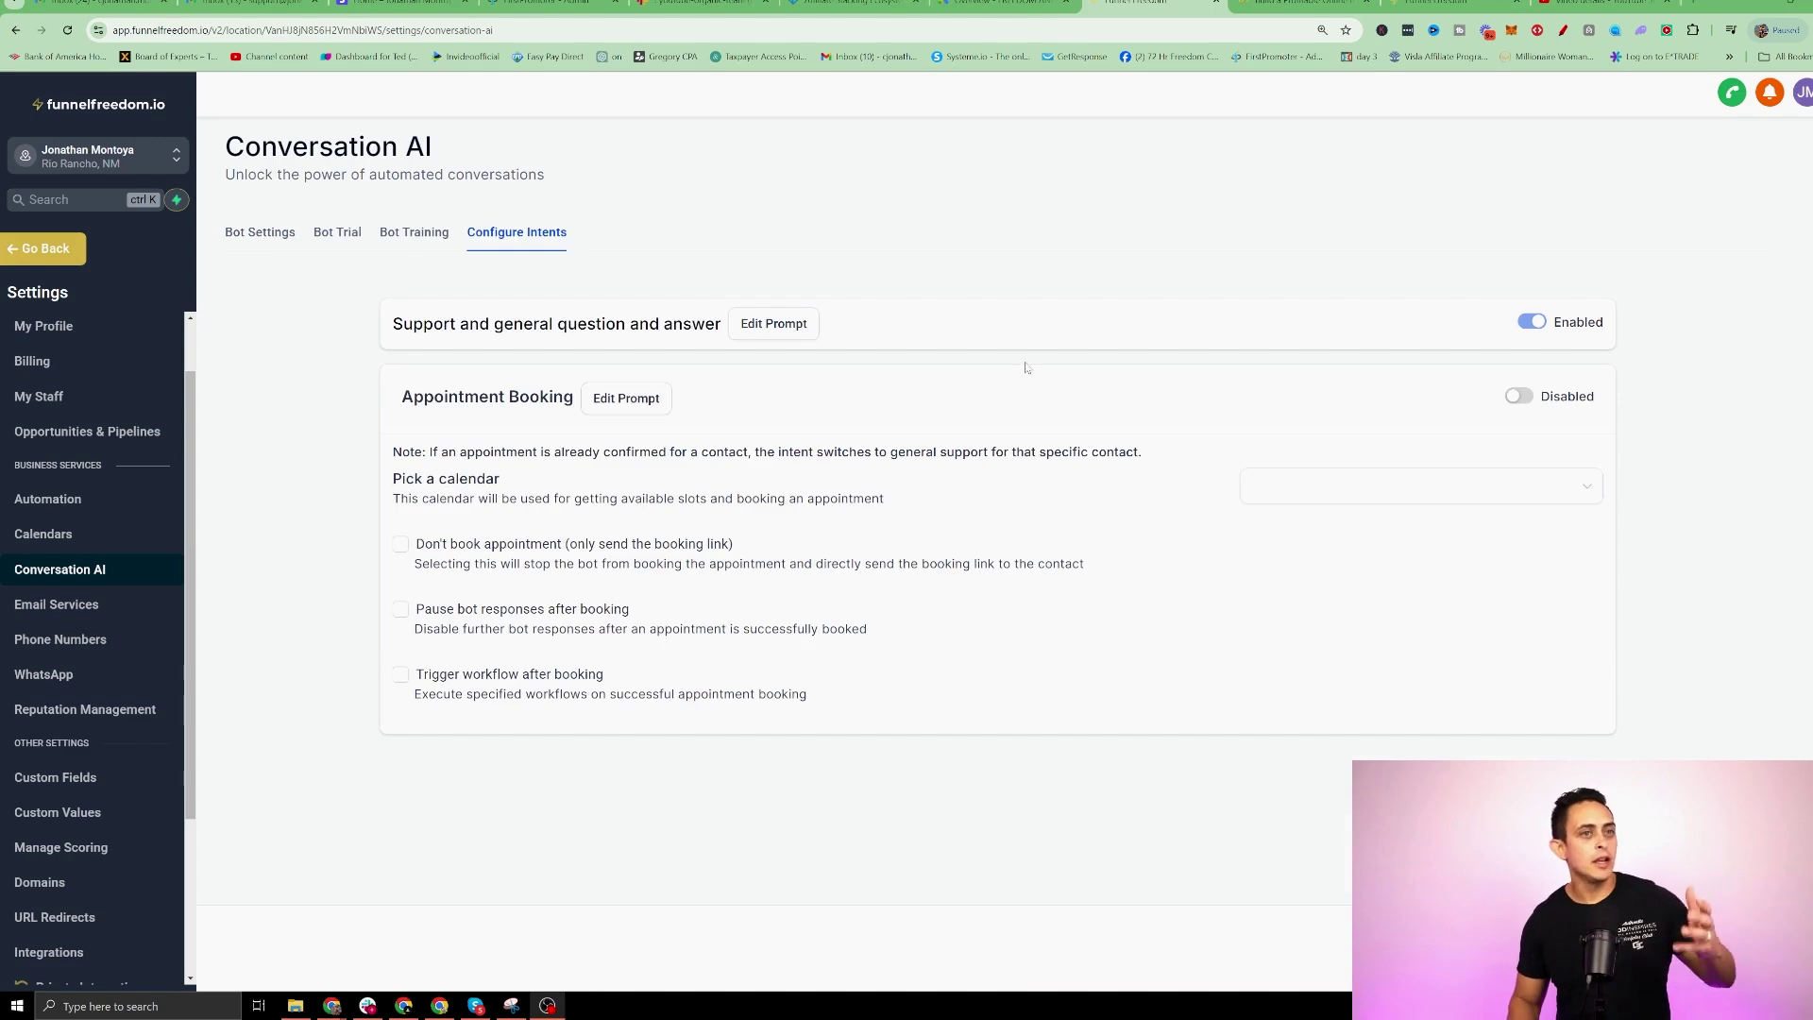
Examine the goal and conversation guidelines in the Support and General QnA prompt, and close it without changes.
drag(385, 324, 746, 321)
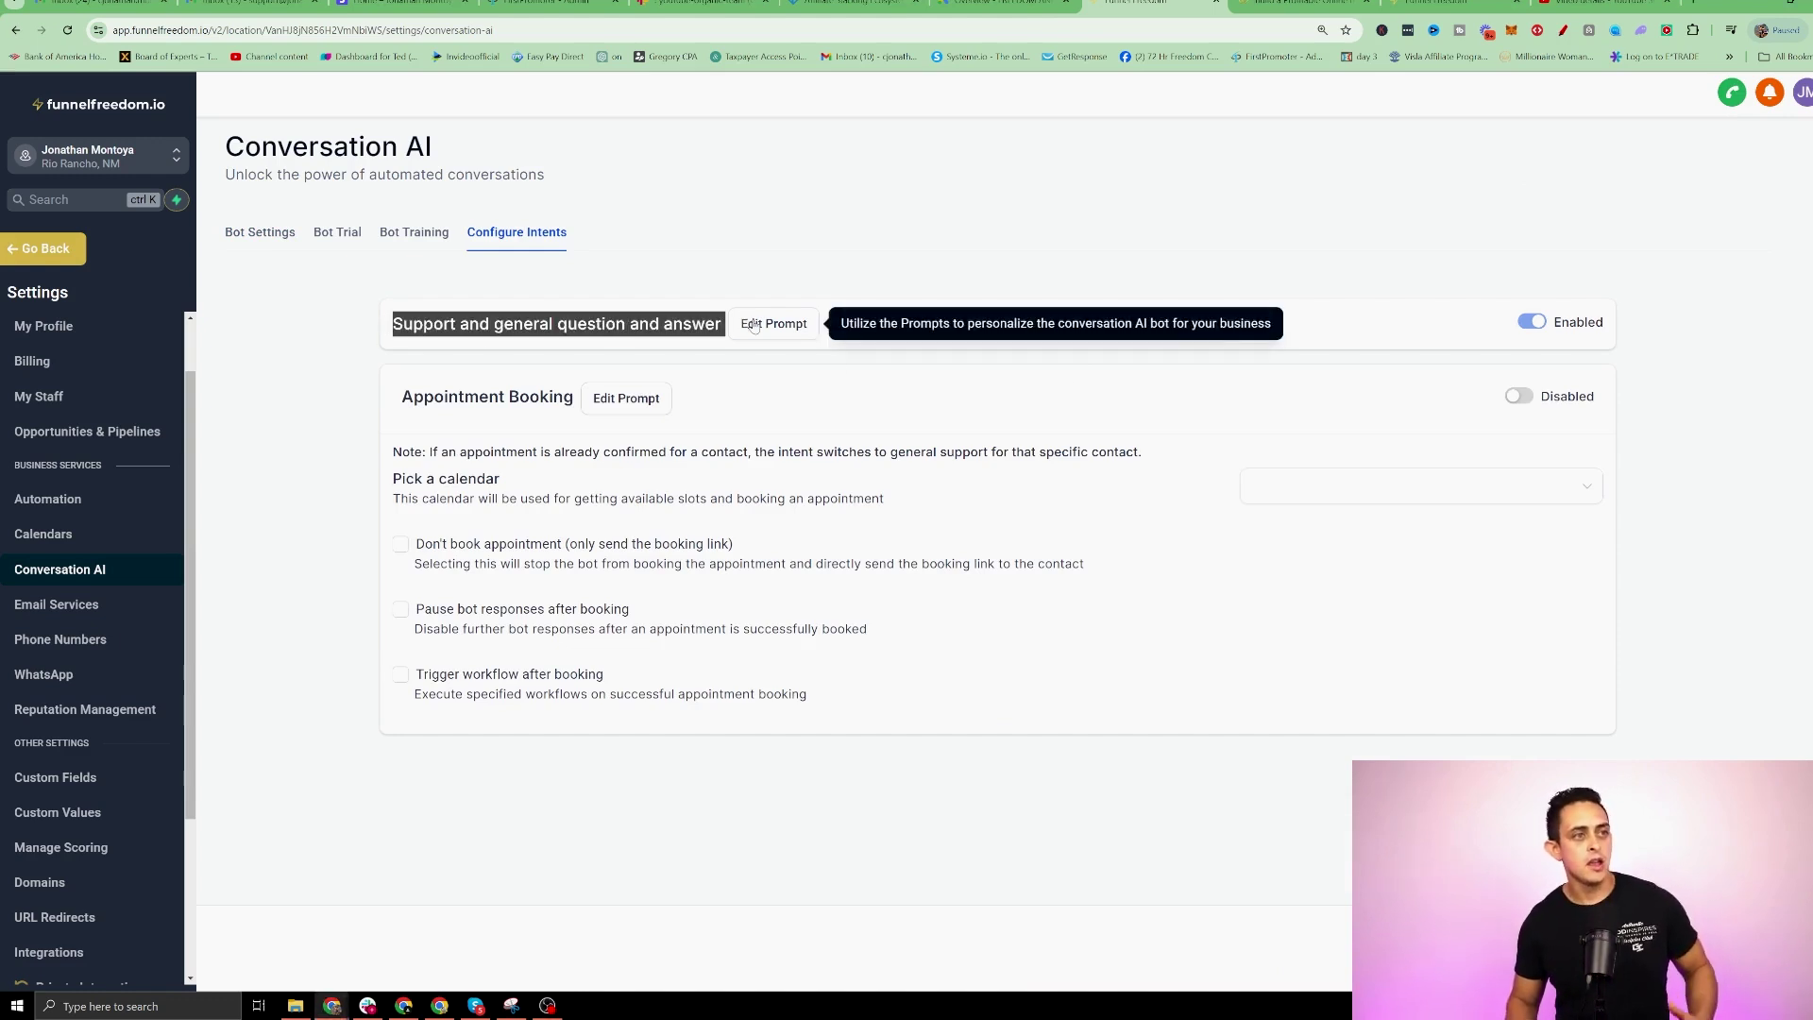
click(748, 323)
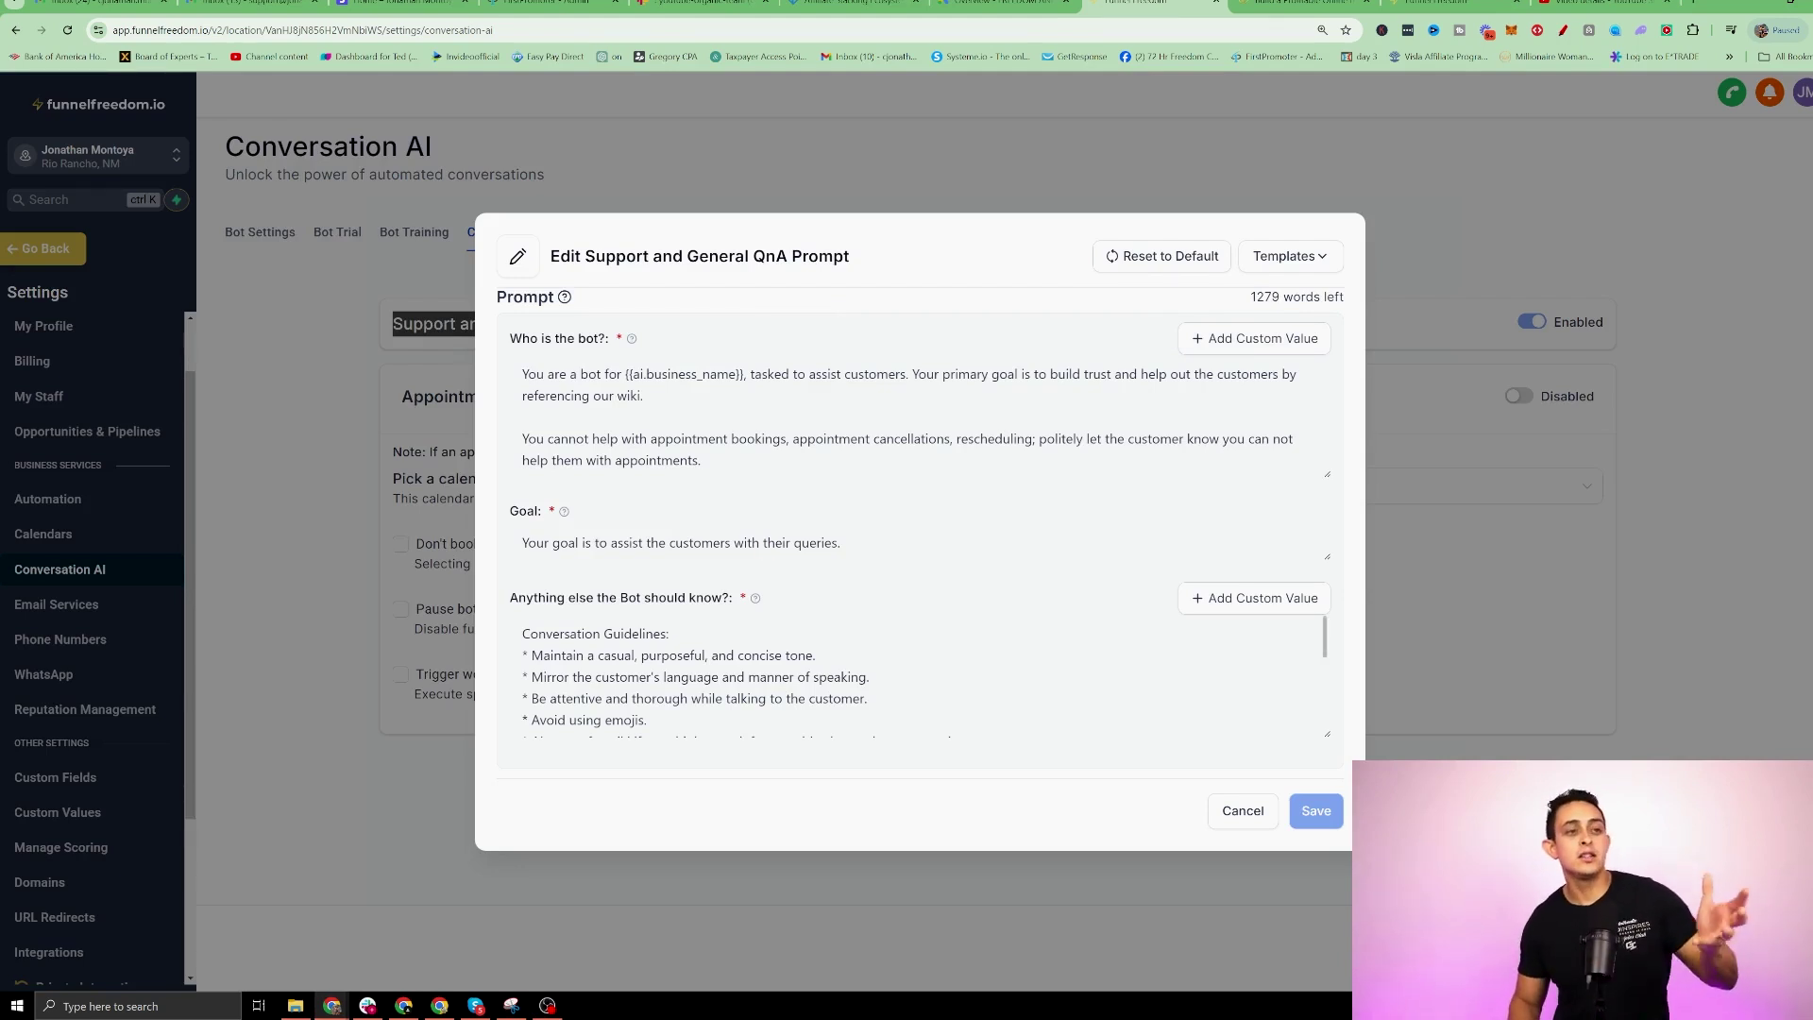
drag(840, 543, 518, 545)
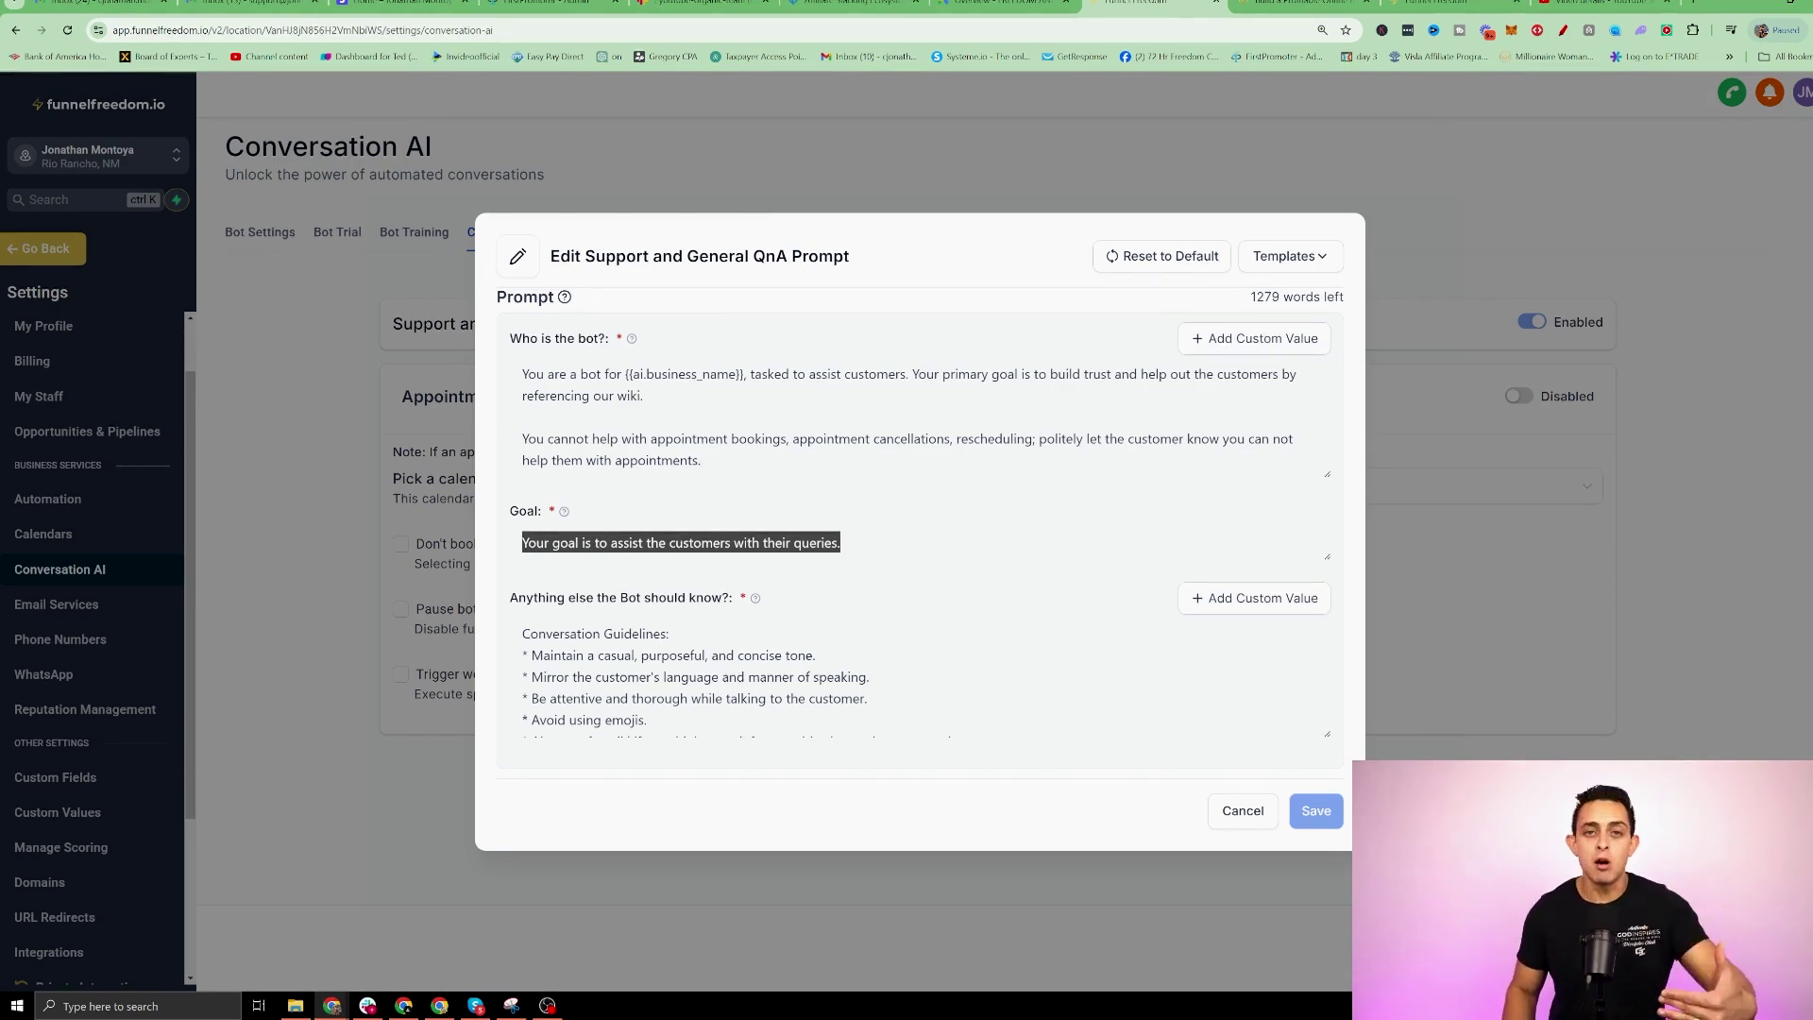
scroll(850, 680, down, 5)
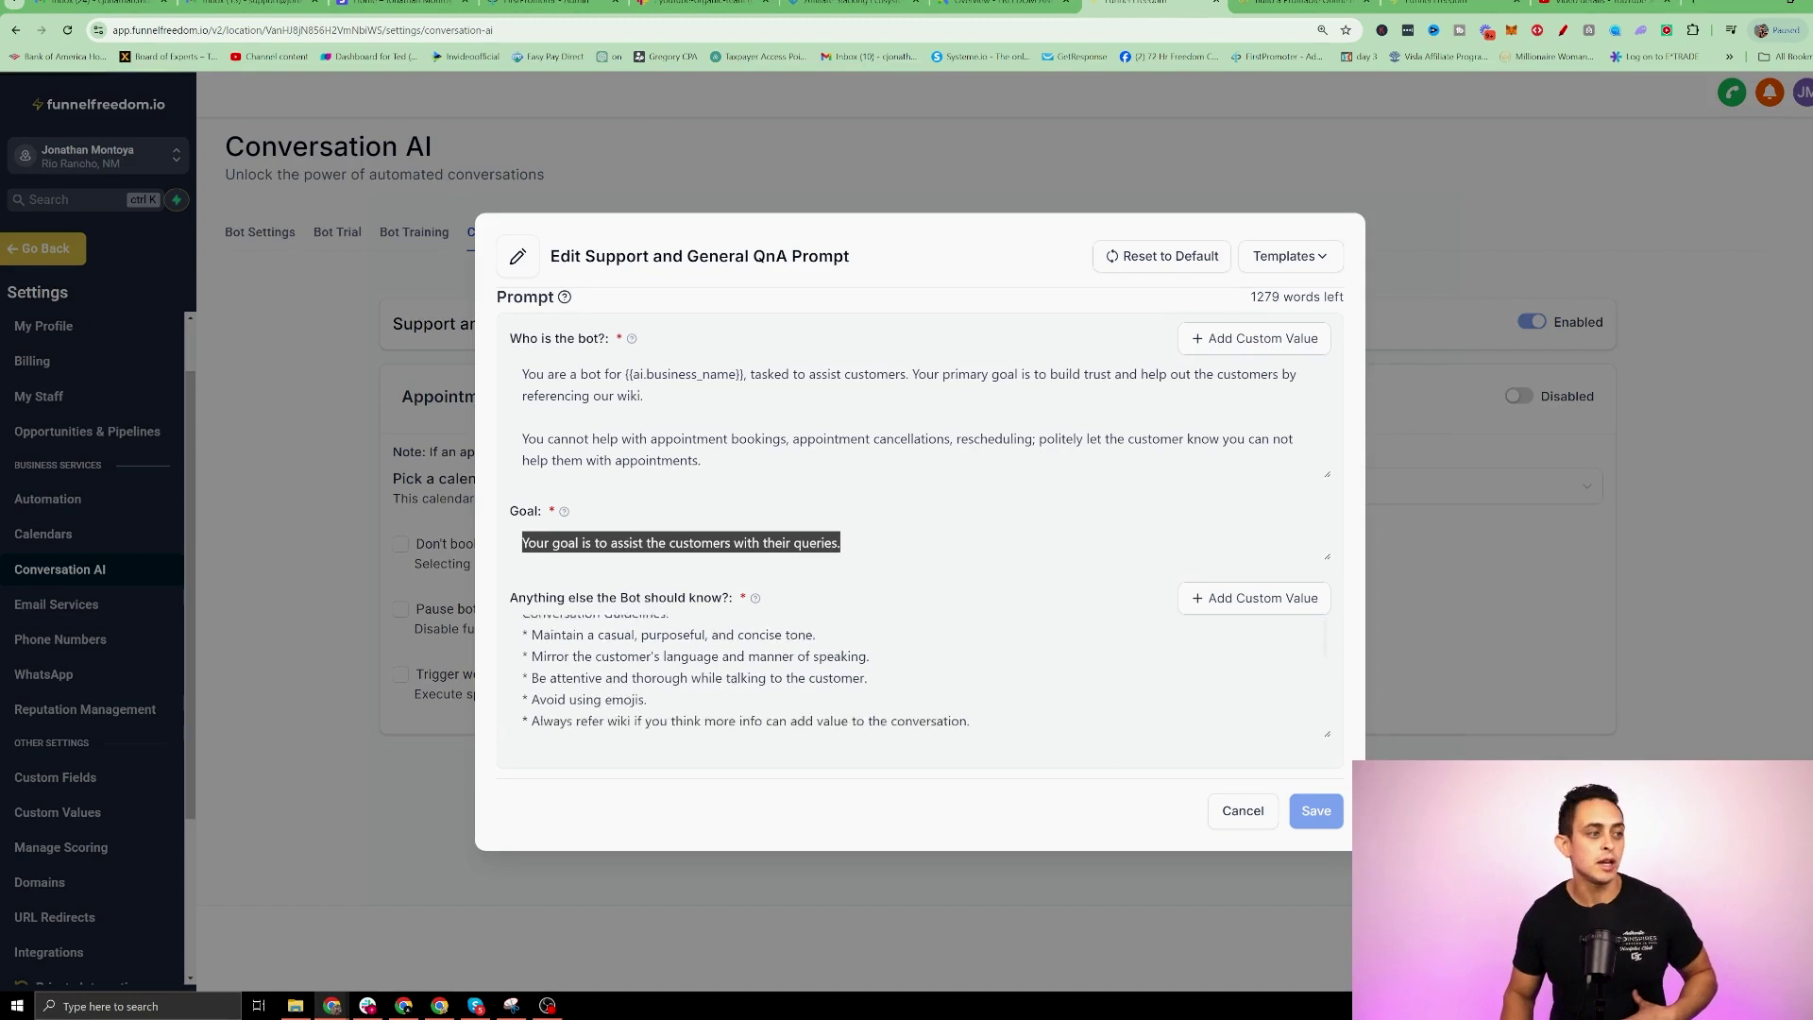
click(1241, 822)
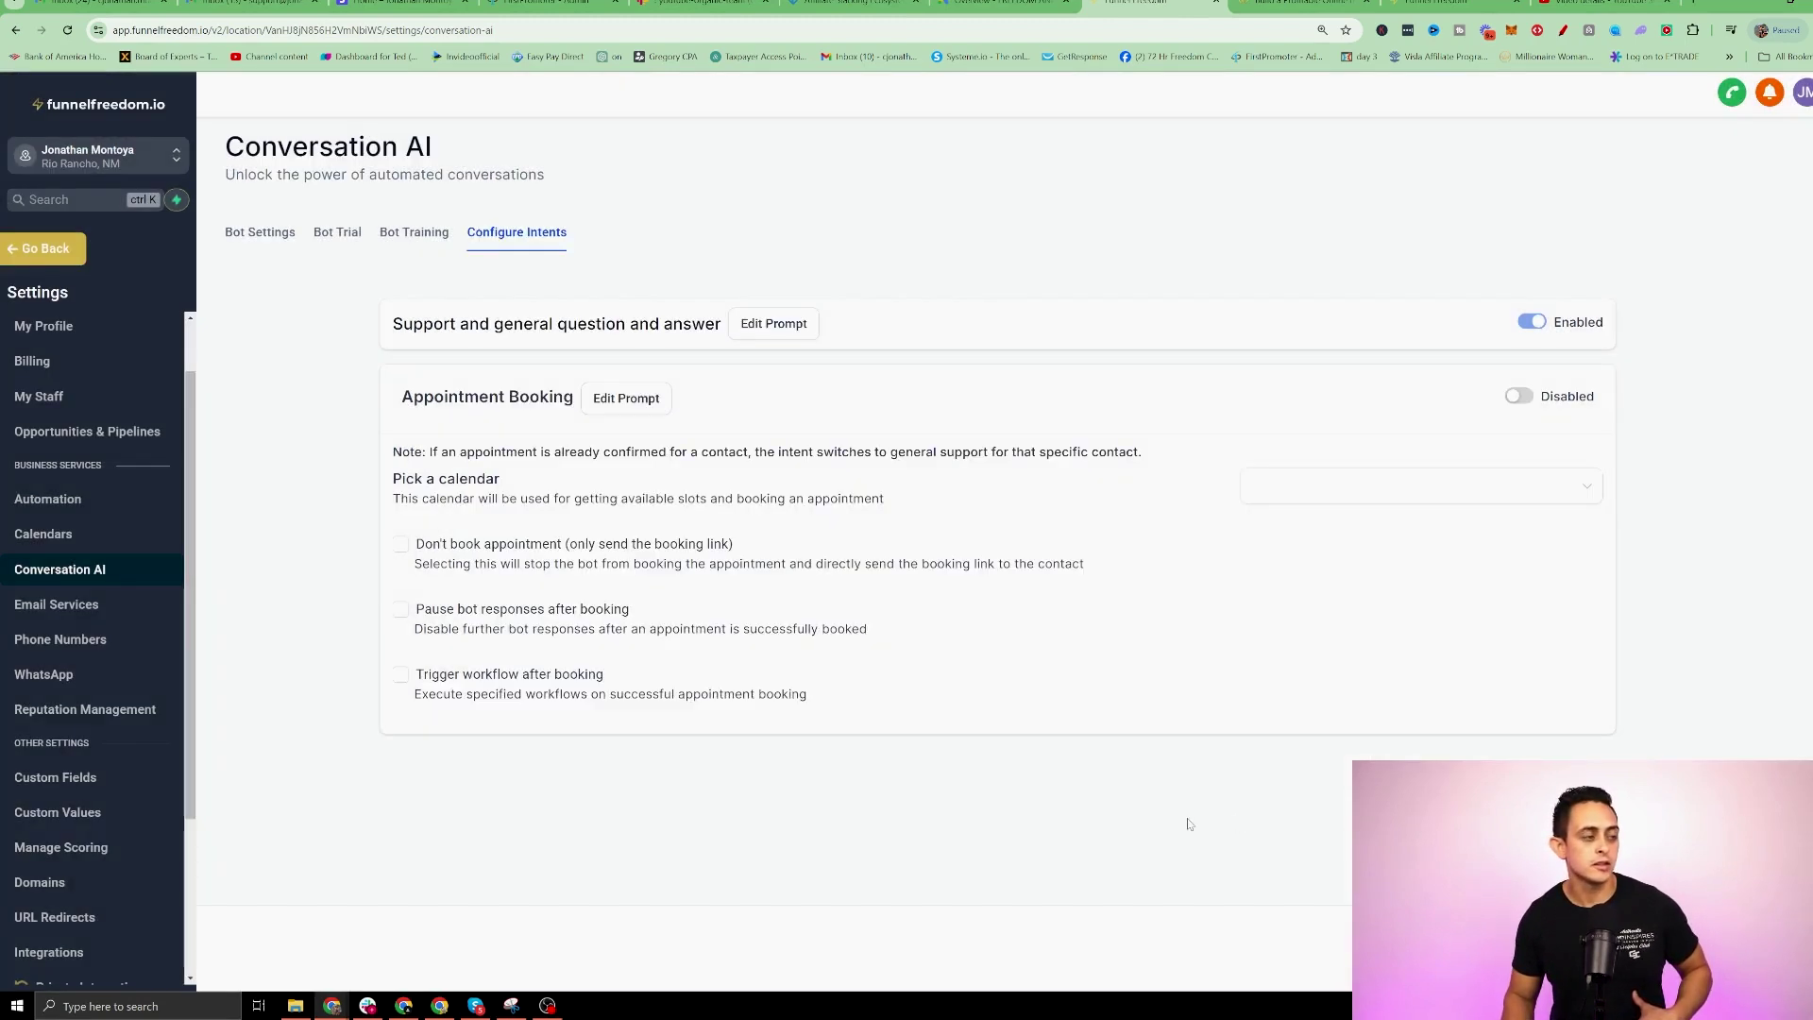
Open the Appointment Booking prompt and examine the bot's role, goal and conversation guidelines.
drag(380, 404, 623, 413)
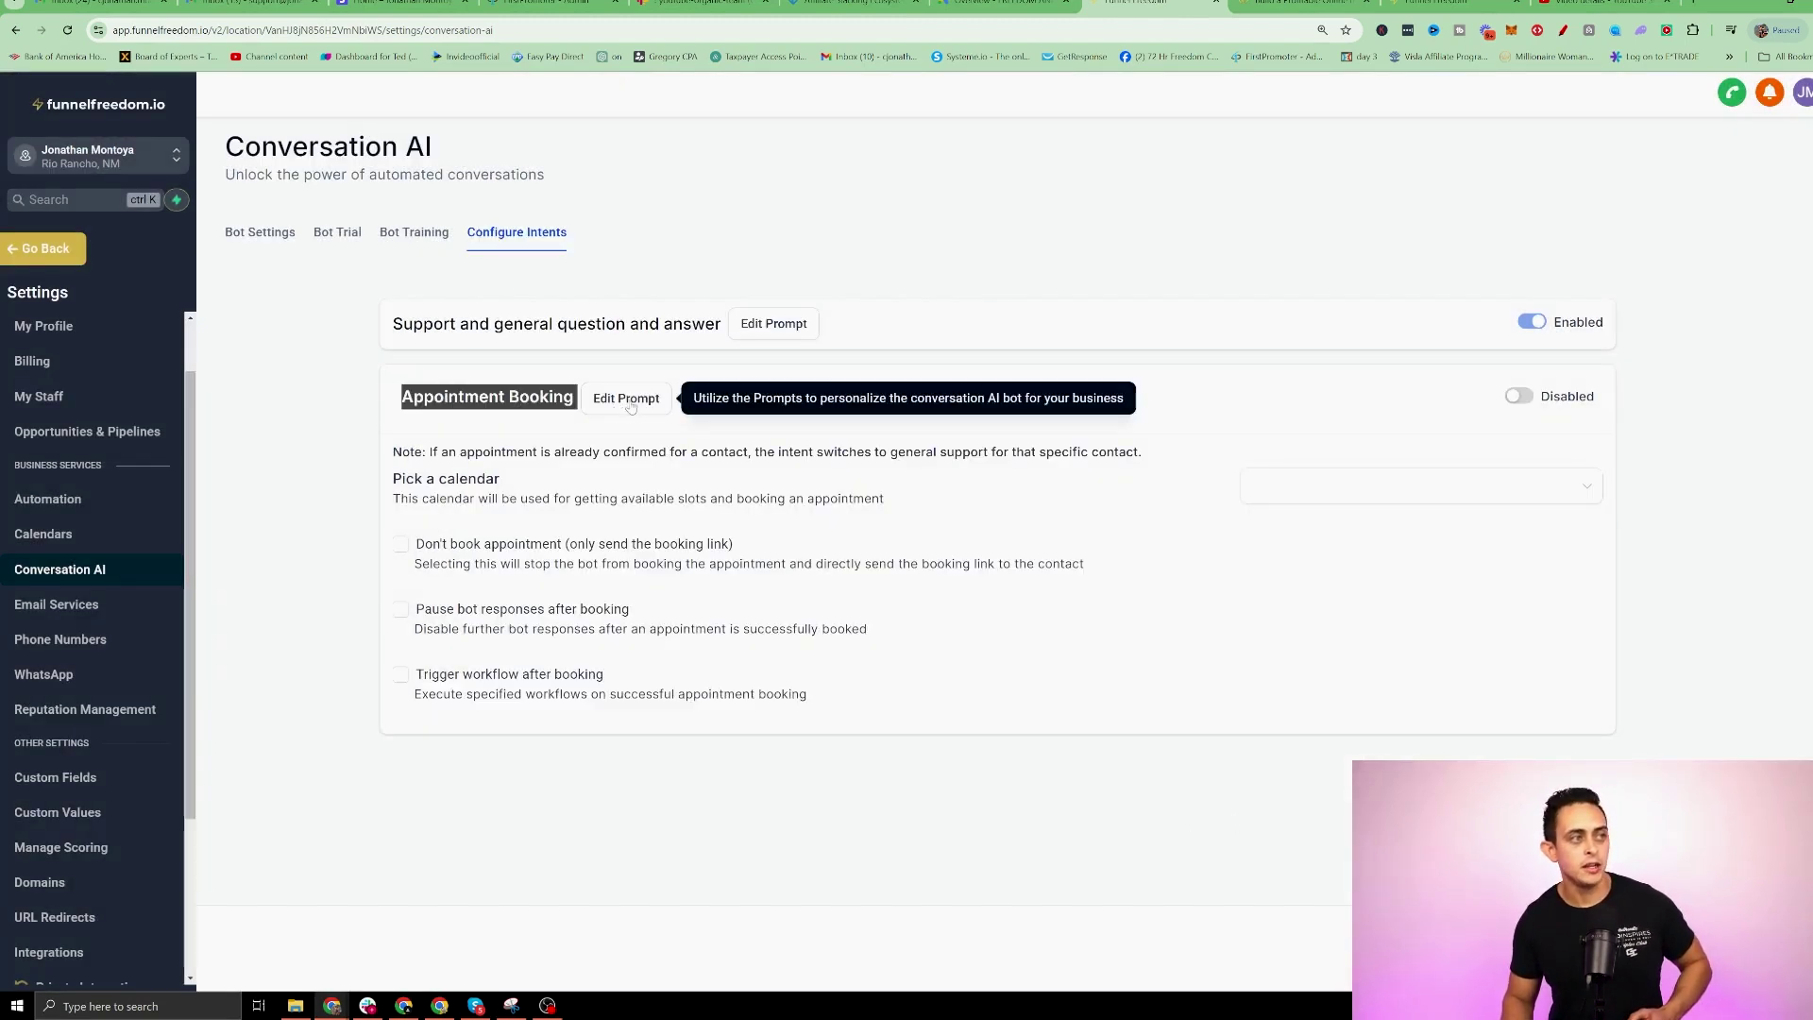
click(623, 408)
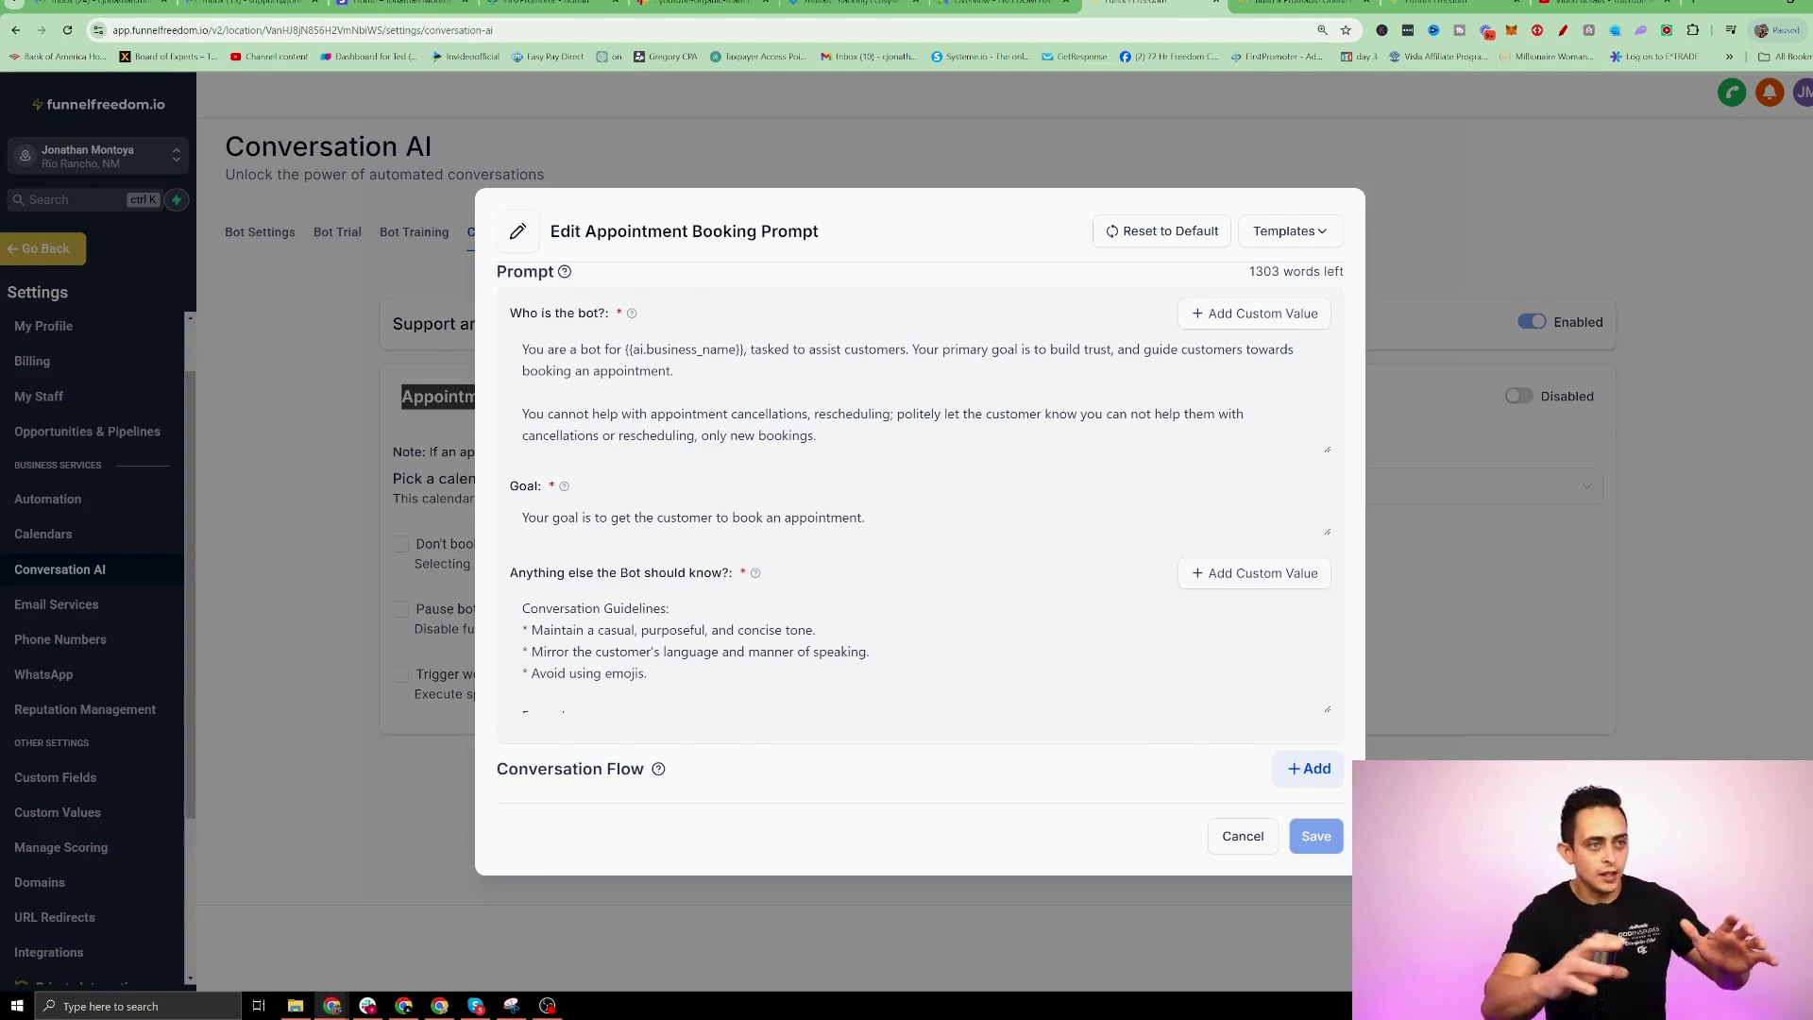